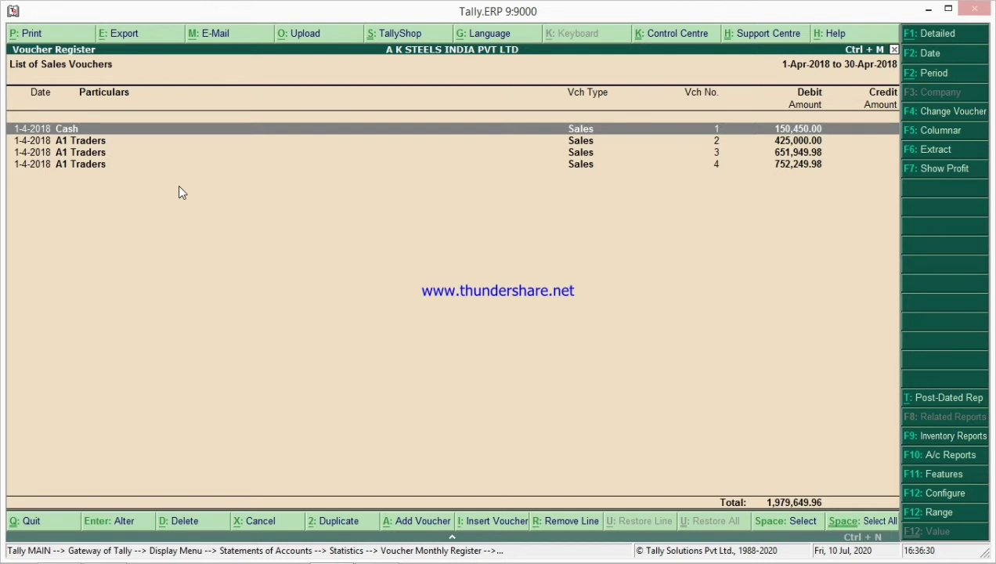
# Open A1 Traders' sales voucher no. 2 in display mode and show an enlarged print preview of its tax invoice.
pyautogui.press('Down')
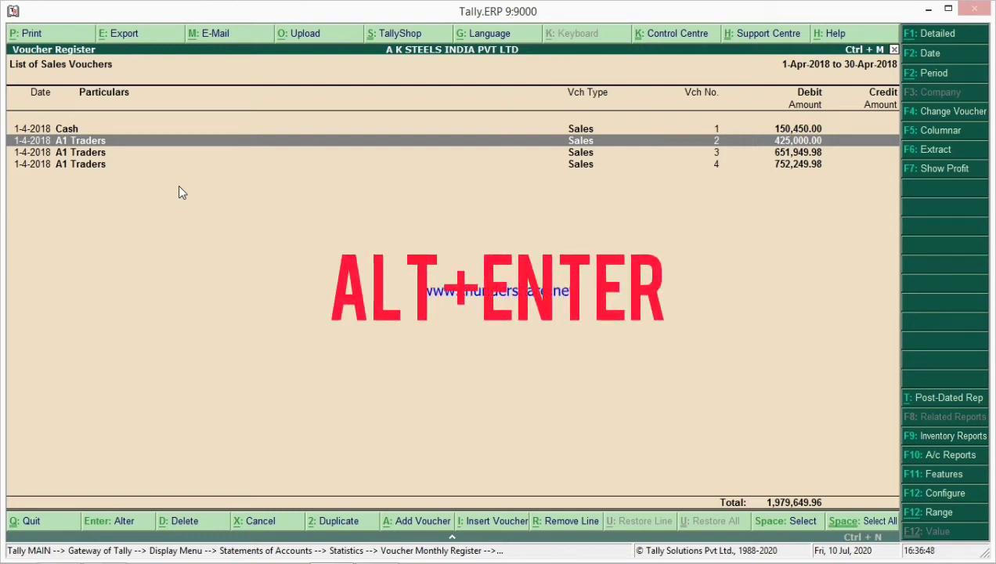
pyautogui.hotkey('alt', 'Return')
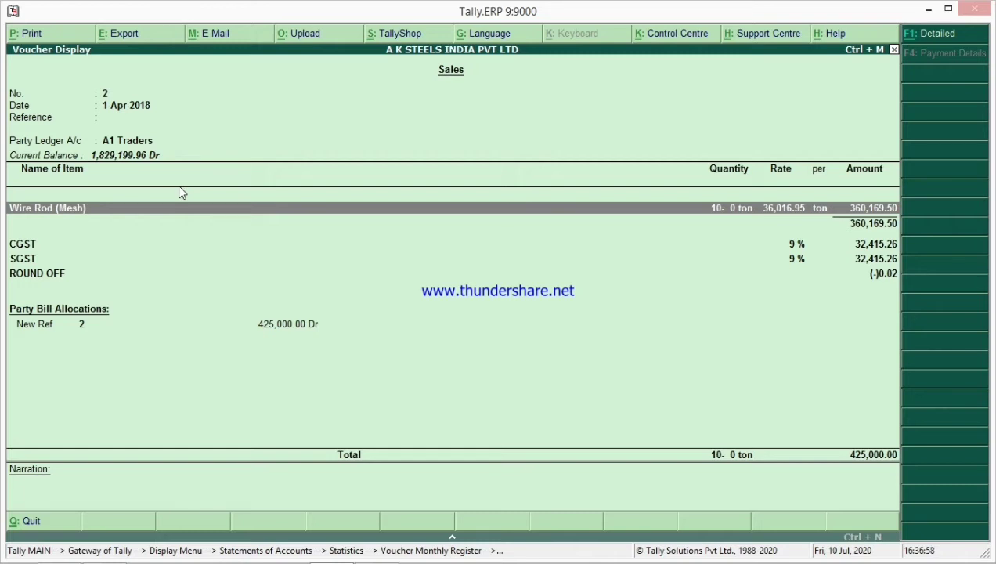
pyautogui.click(33, 33)
pyautogui.press('Return')
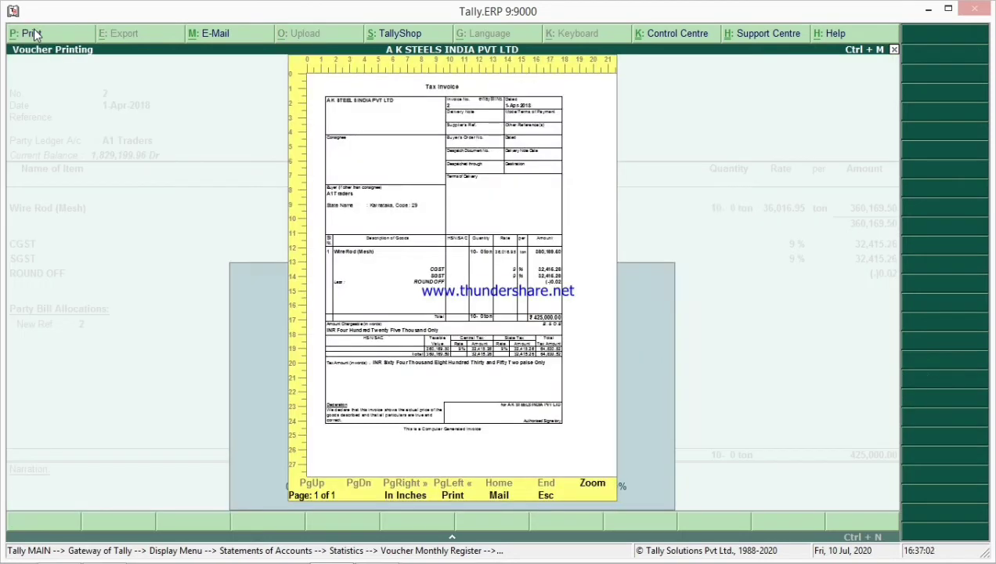
pyautogui.hotkey('alt', 'z')
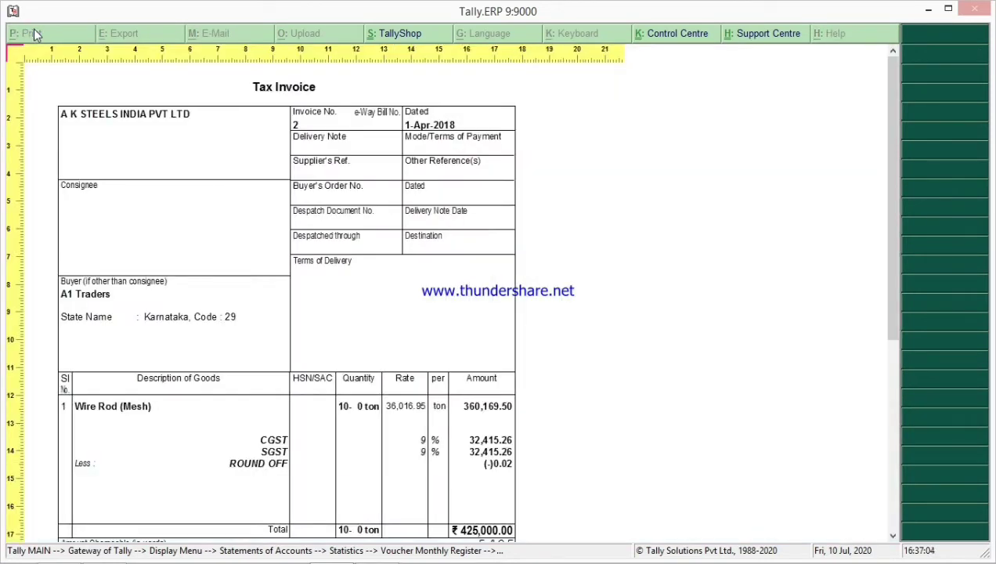
# Examine the tax invoice preview for voucher no. 2, including its buyer, item, tax and total sections.
pyautogui.press('Down')
pyautogui.press('Down')
pyautogui.press('Down')
pyautogui.press('Down')
pyautogui.press('Down')
pyautogui.press('Down')
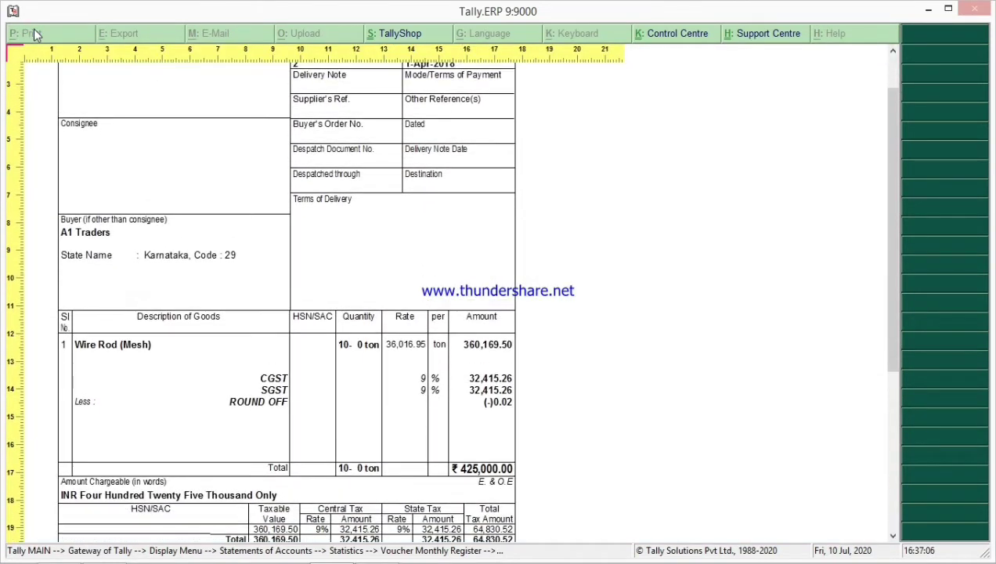
pyautogui.press('Up')
pyautogui.press('Up')
# Switch to Shortcut Keys.docx in Word and delete item 2 about viewing the party's address in the ledger.
pyautogui.hotkey('alt', 'Tab')
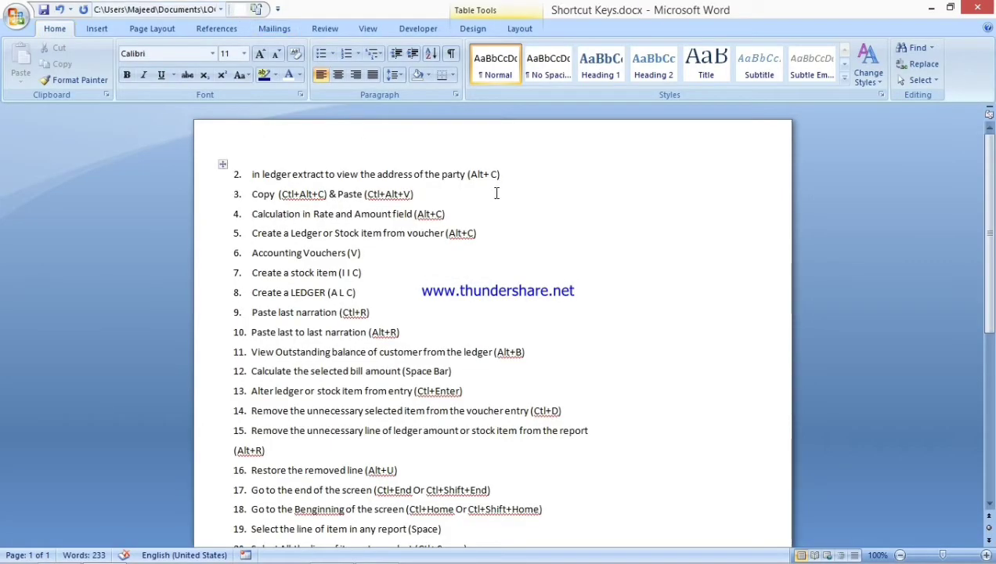
pyautogui.moveTo(513, 173); pyautogui.dragTo(225, 173)
pyautogui.press('Delete')
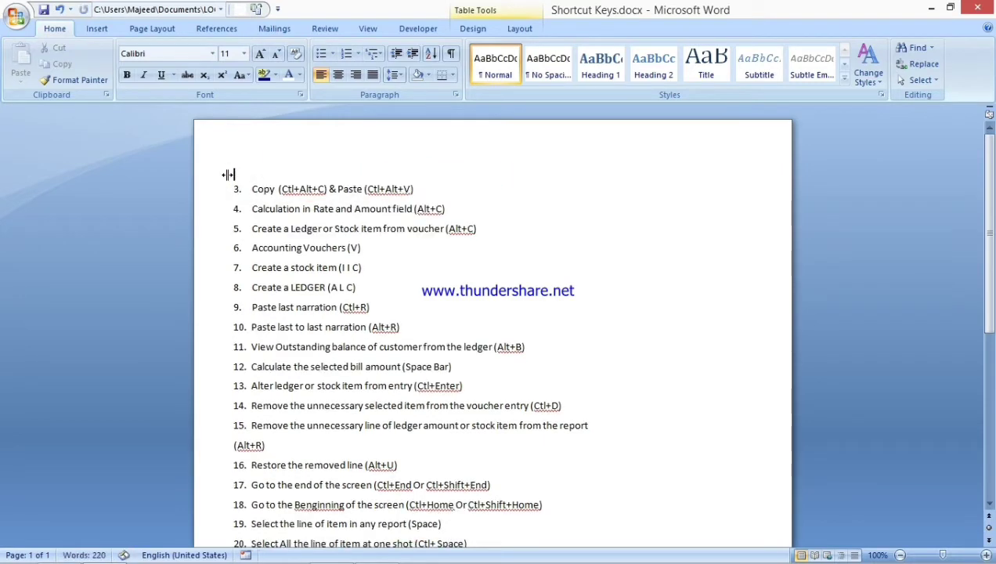
# Switch back to Tally.ERP 9, close the invoice preview and voucher reports, and return to the Gateway of Tally.
pyautogui.hotkey('alt', 'Tab')
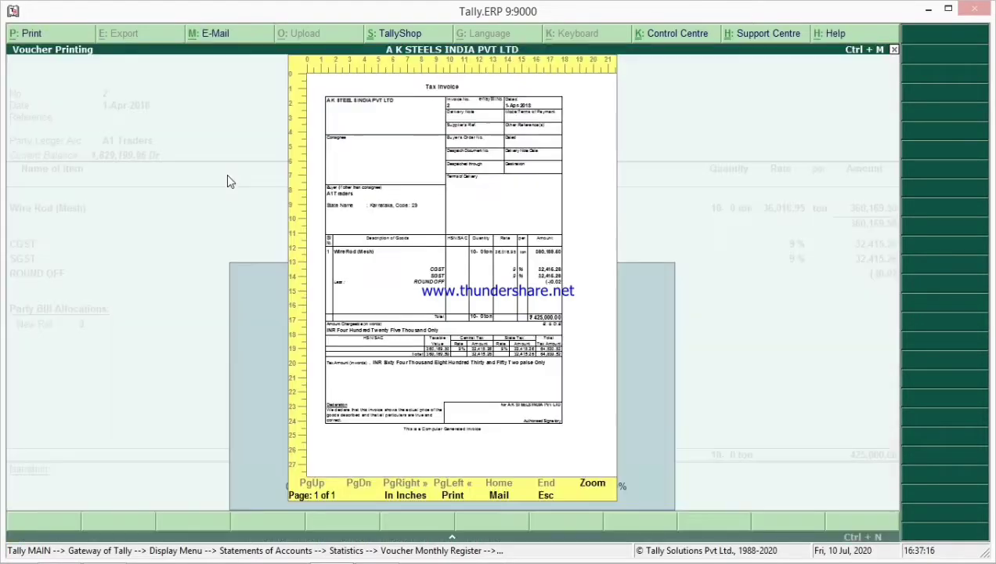
pyautogui.press('Escape')
pyautogui.press('Escape')
pyautogui.press('Escape')
pyautogui.press('Escape')
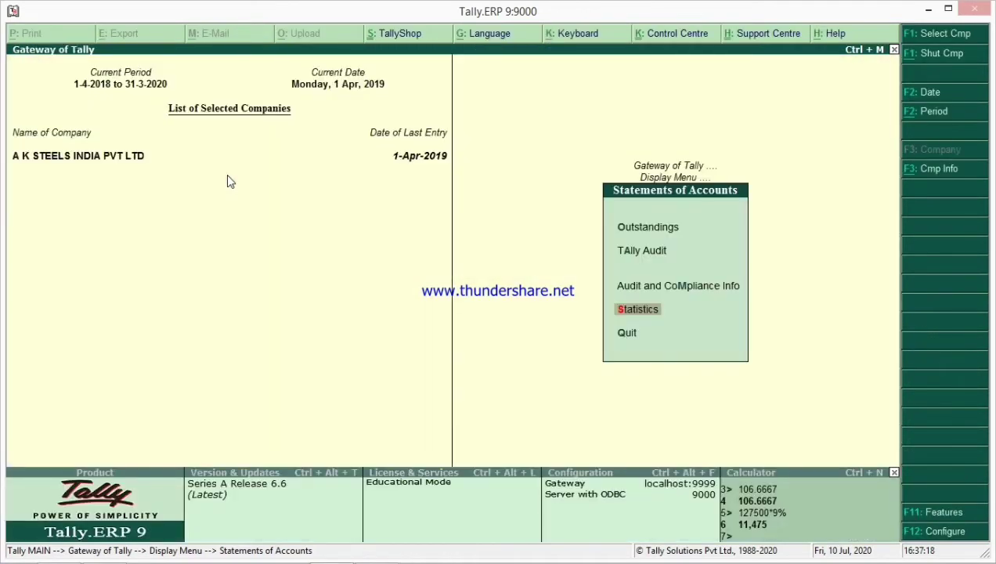
pyautogui.press('Escape')
pyautogui.press('Escape')
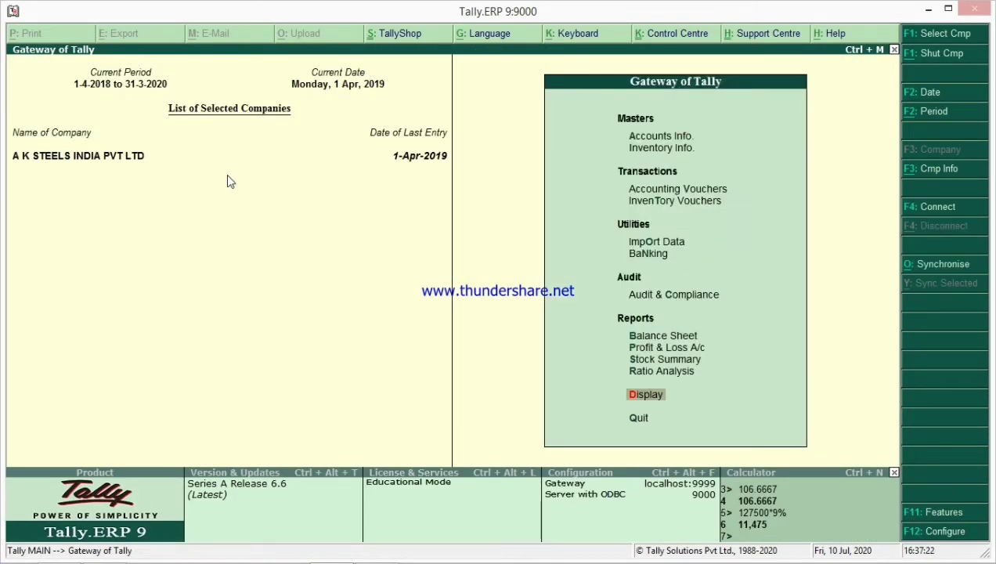
# Open the A1 Traders ledger for alteration.
pyautogui.write('alaA1')
pyautogui.press('Down')
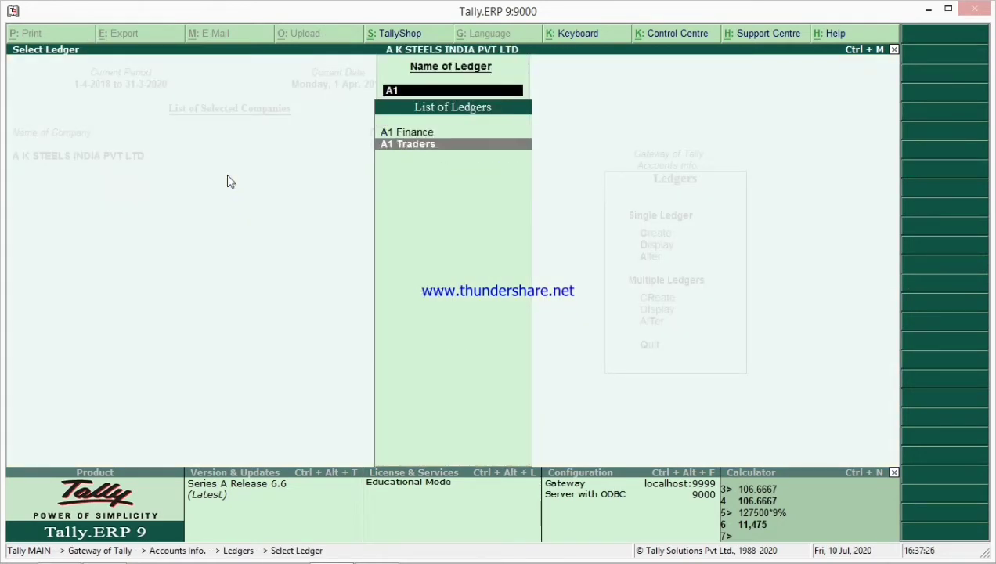
pyautogui.press('Return')
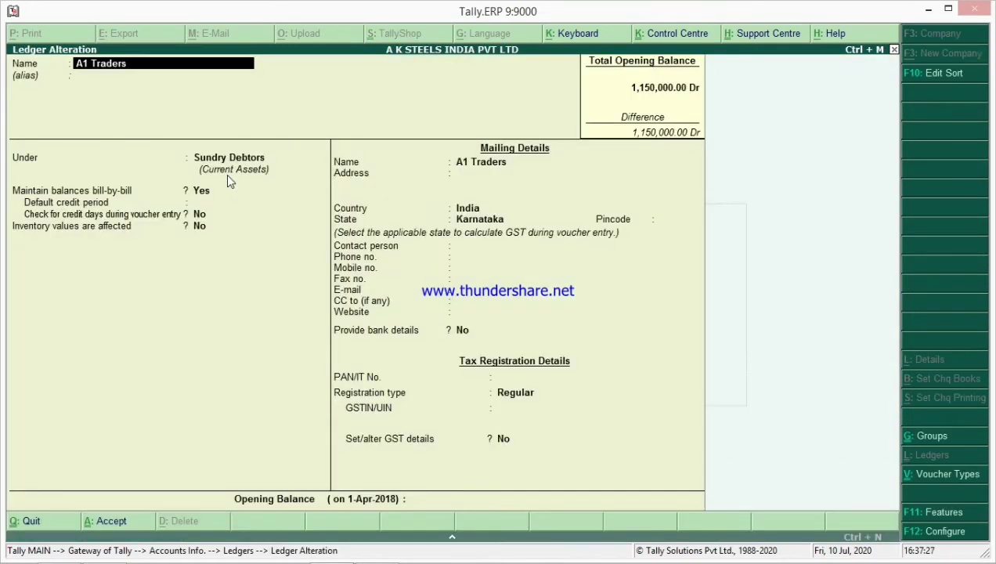
# Fill in two lines of the A1 Traders mailing address, save the ledger and return to the Gateway of Tally.
pyautogui.click(479, 176)
pyautogui.write('Ba')
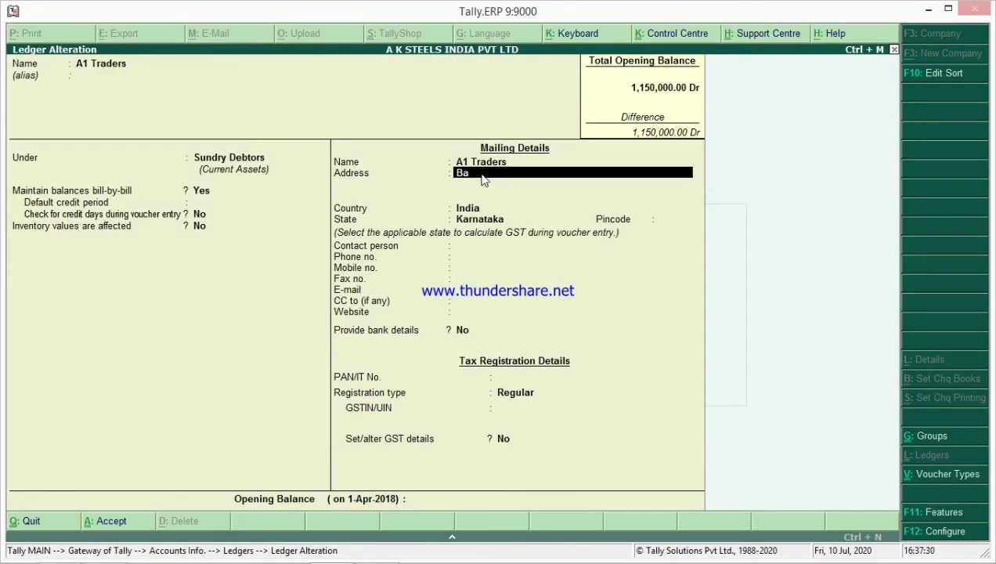
pyautogui.write('ngalore')
pyautogui.press('Return')
pyautogui.write('123456')
pyautogui.press('Return')
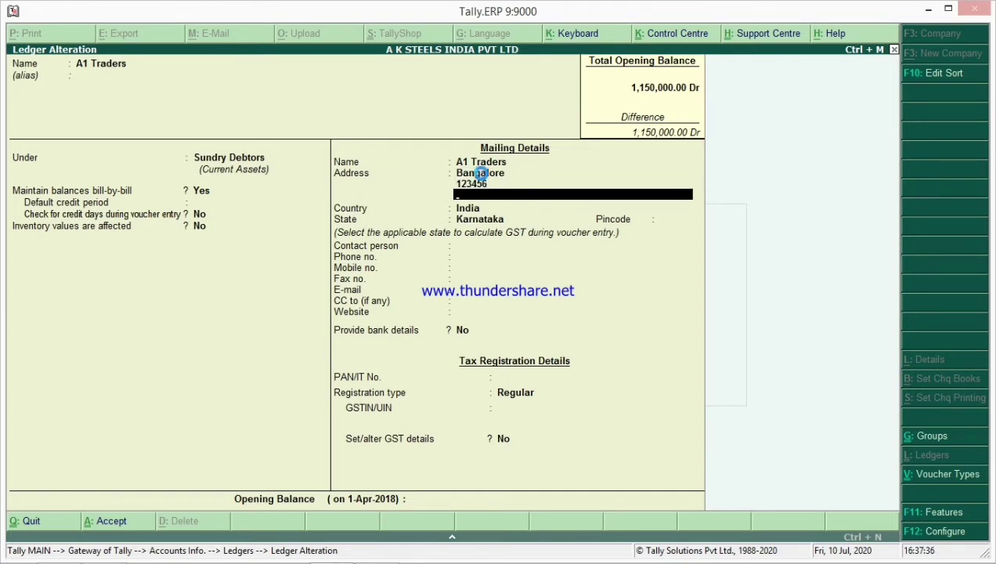
pyautogui.hotkey('ctrl', 'a')
pyautogui.press('Escape')
pyautogui.press('Escape')
pyautogui.press('Escape')
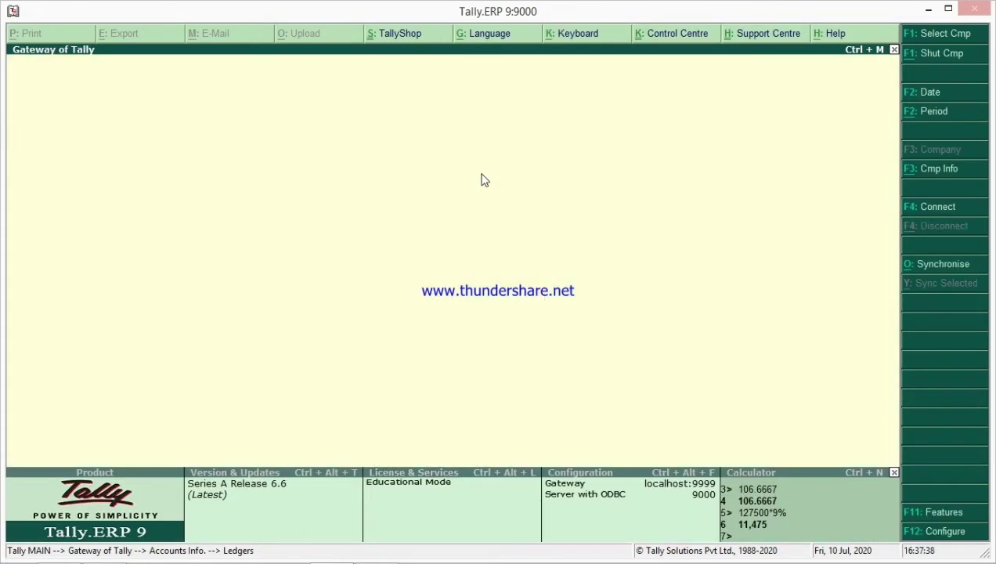
# Display the ledger vouchers report for A1 Traders from the account books.
pyautogui.press('d')
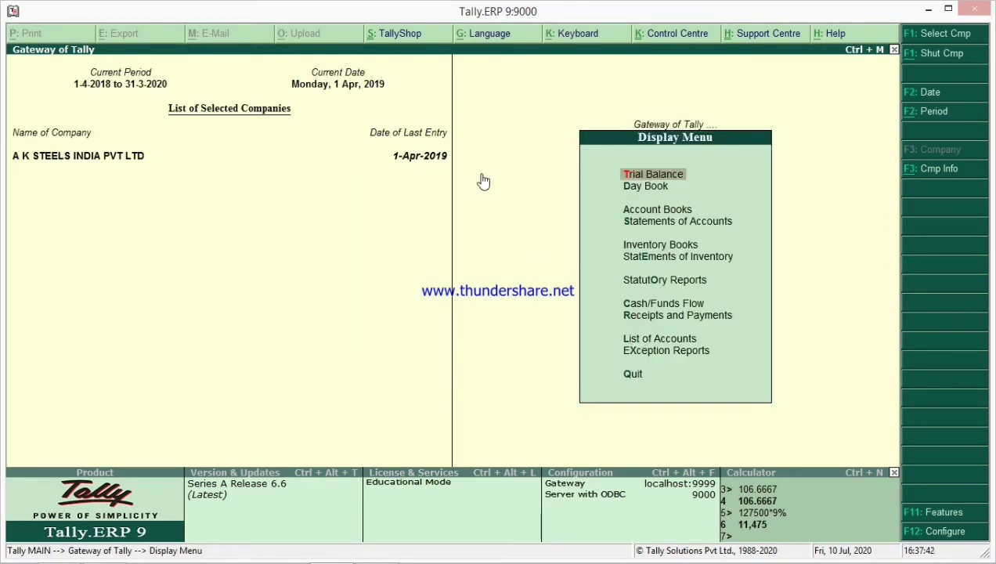
pyautogui.press('a')
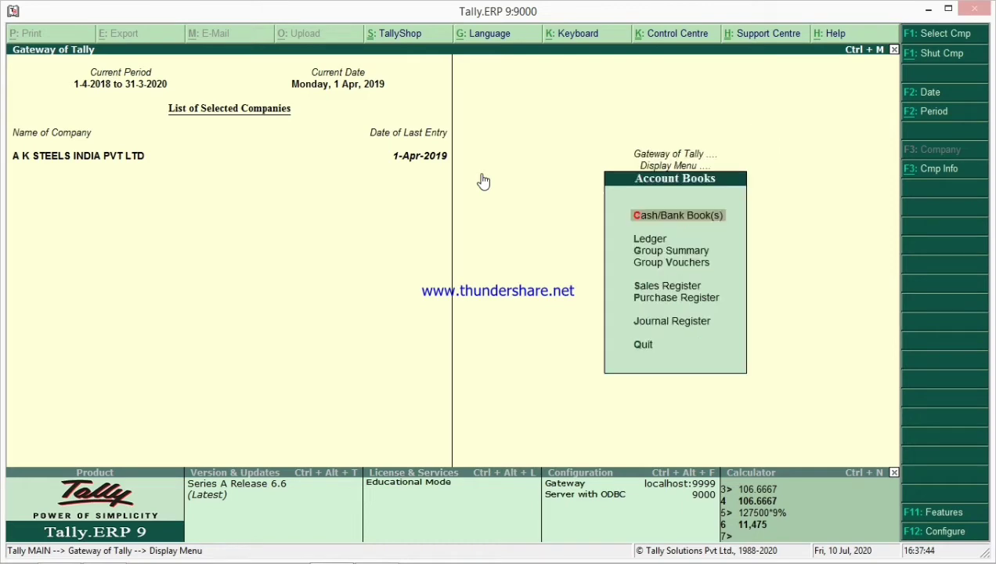
pyautogui.press('l')
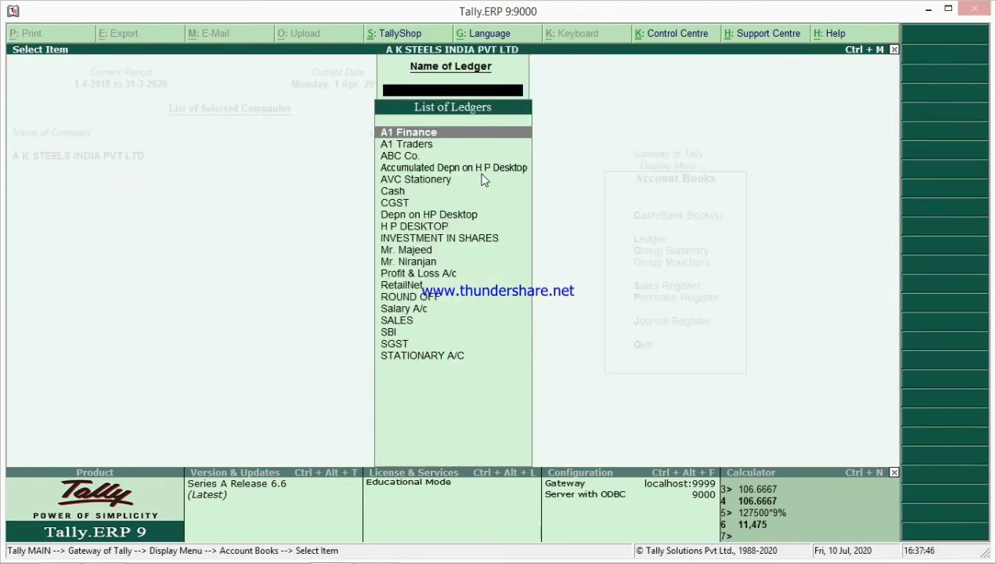
pyautogui.press('Down')
pyautogui.press('Return')
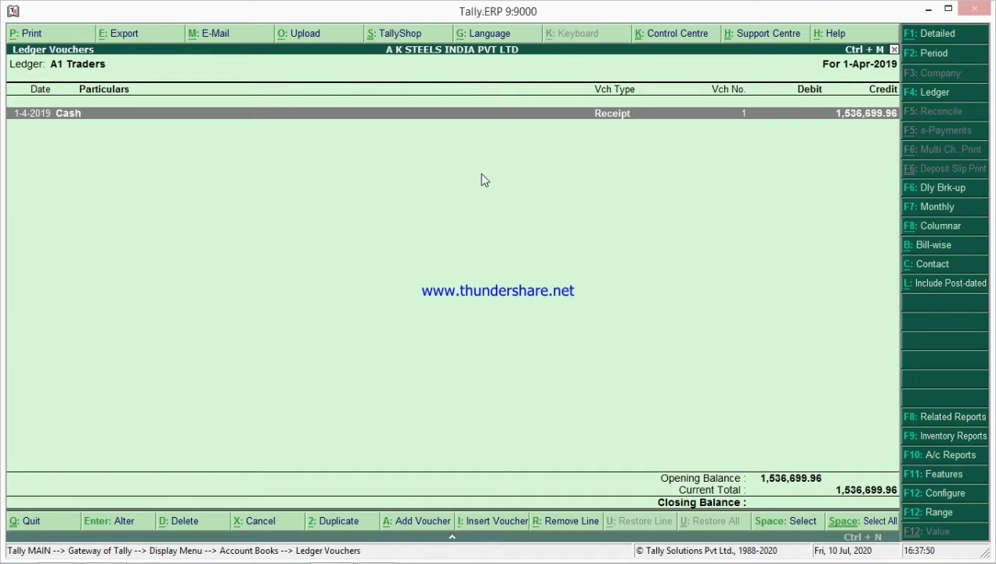
# Set the A1 Traders ledger report's start date to 1-4-2018 and view the party's contact details.
pyautogui.press('F2')
pyautogui.write('1-4-2018')
pyautogui.press('Return')
pyautogui.press('Return')
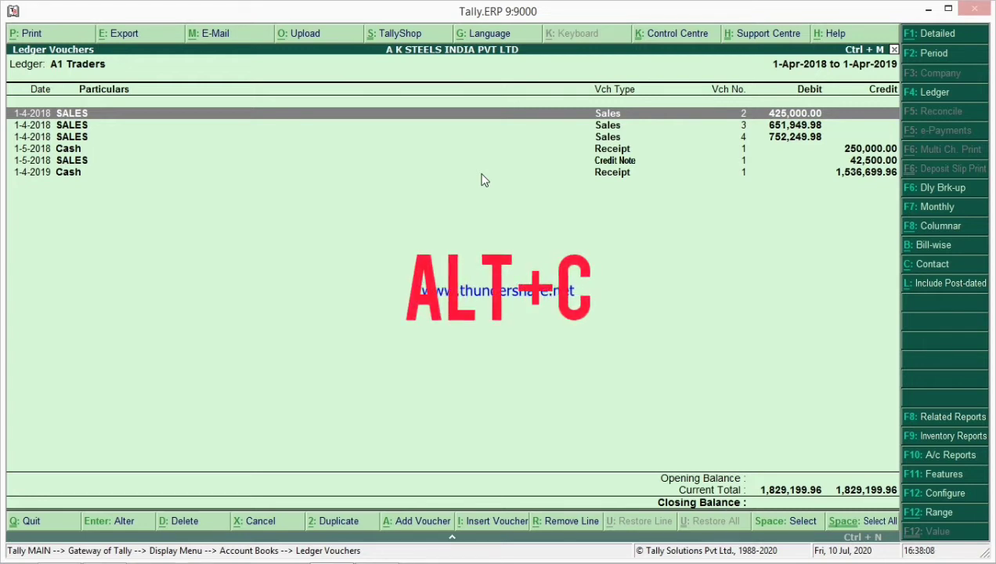
pyautogui.hotkey('alt', 'c')
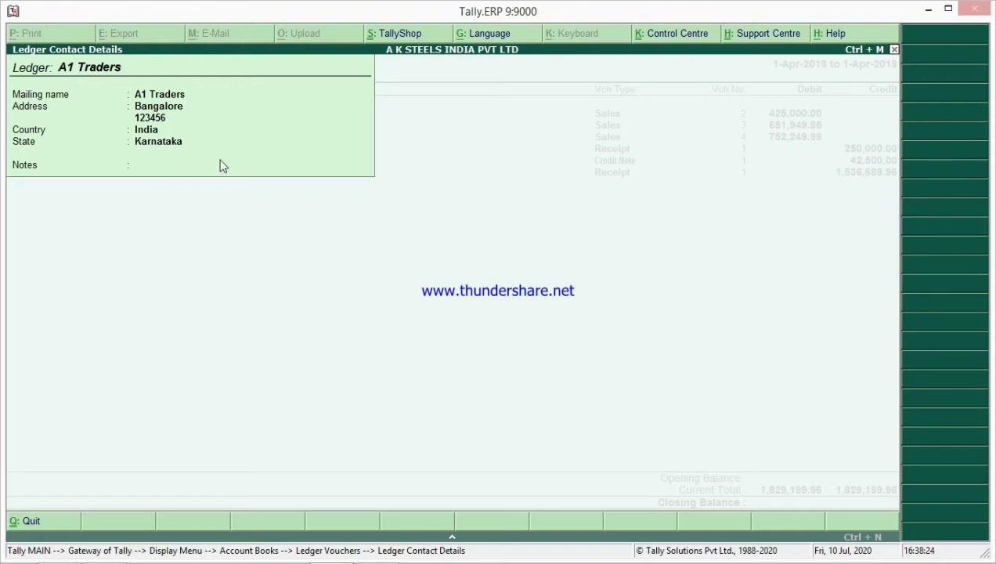
# Switch to Shortcut Keys.docx in Word and cut item 3 about copy and paste from the list.
pyautogui.hotkey('alt', 'Tab')
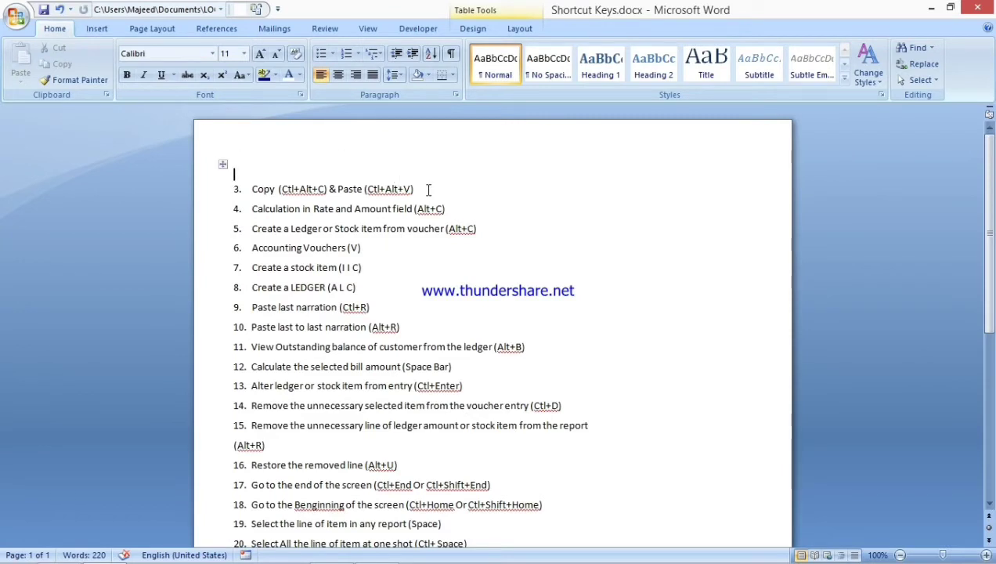
pyautogui.moveTo(415, 188); pyautogui.dragTo(190, 197)
pyautogui.hotkey('ctrl', 'x')
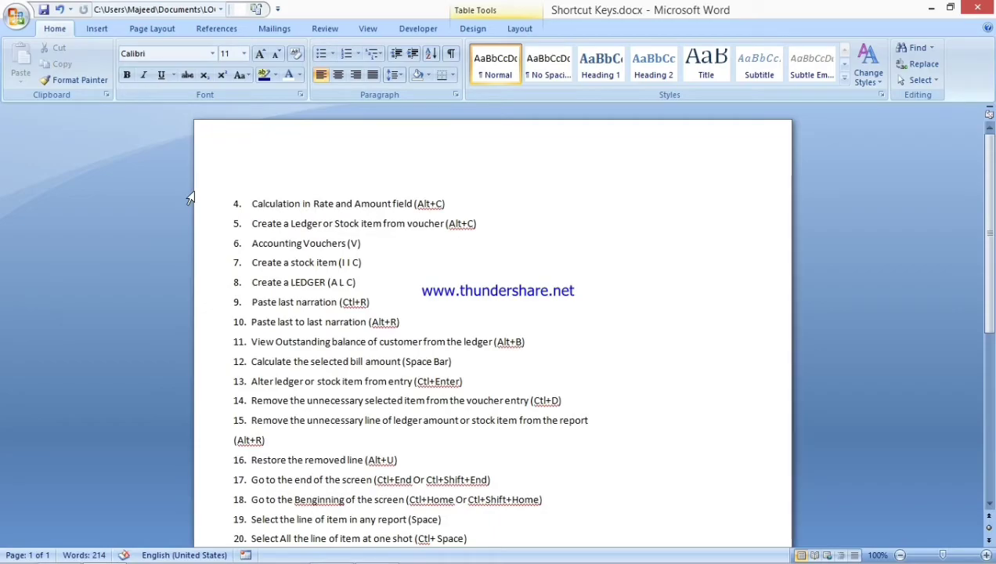
# Switch back to Tally.ERP 9, close the A1 Traders contact details and ledger report, and return to the Gateway of Tally.
pyautogui.hotkey('alt', 'Tab')
pyautogui.press('Escape')
pyautogui.press('Escape')
pyautogui.press('Escape')
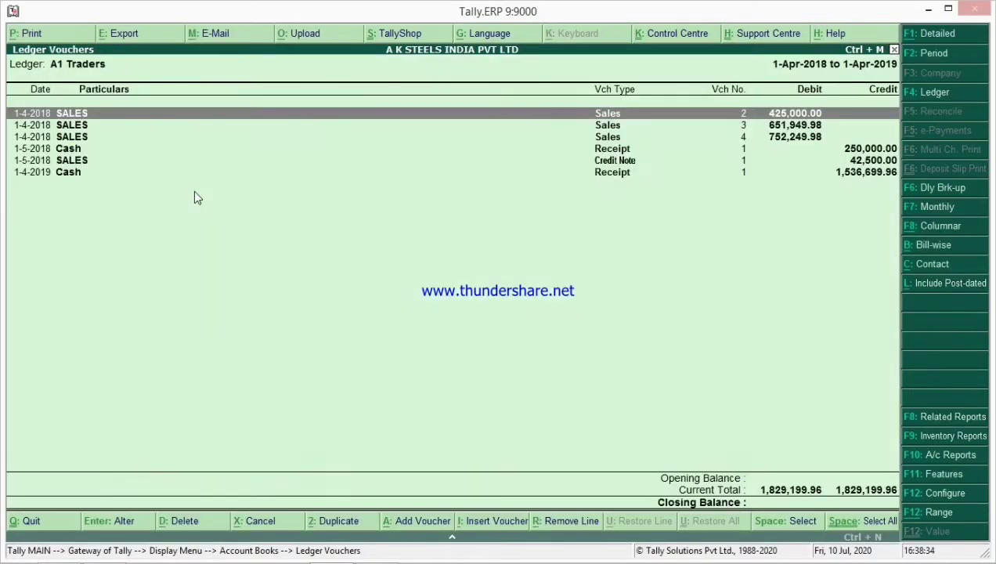
pyautogui.press('Escape')
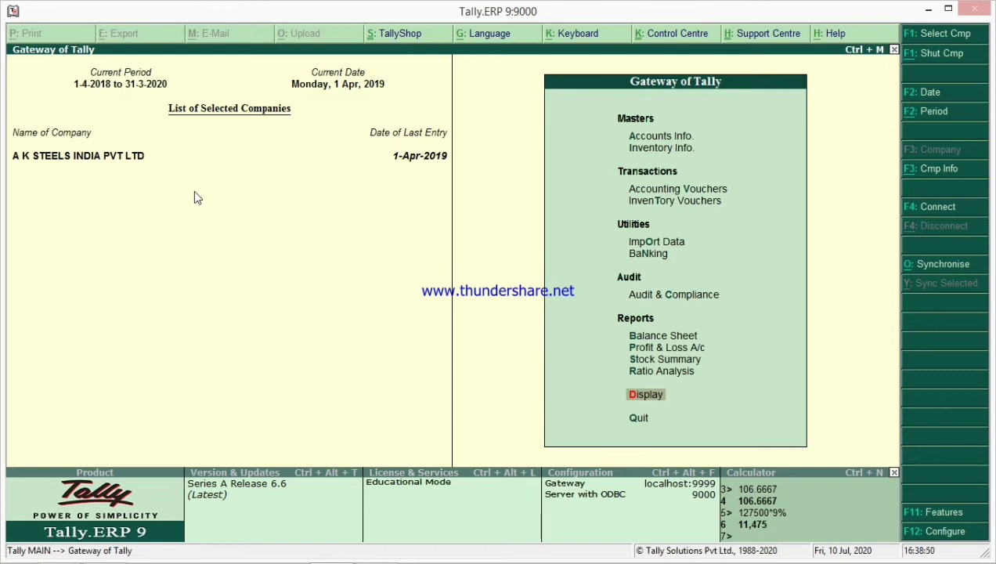
# Open the creation form for a single stock item.
pyautogui.press('i')
pyautogui.press('i')
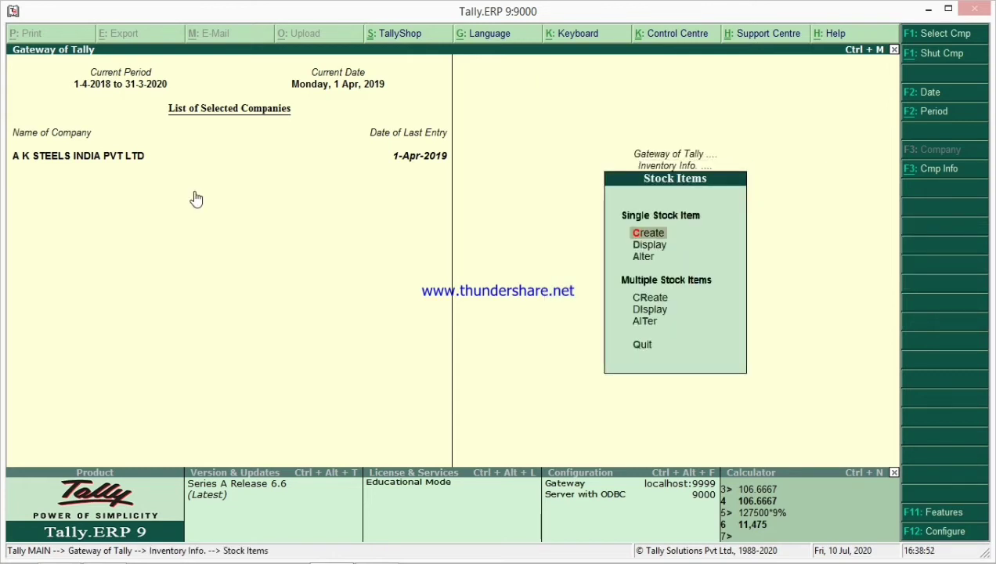
pyautogui.press('c')
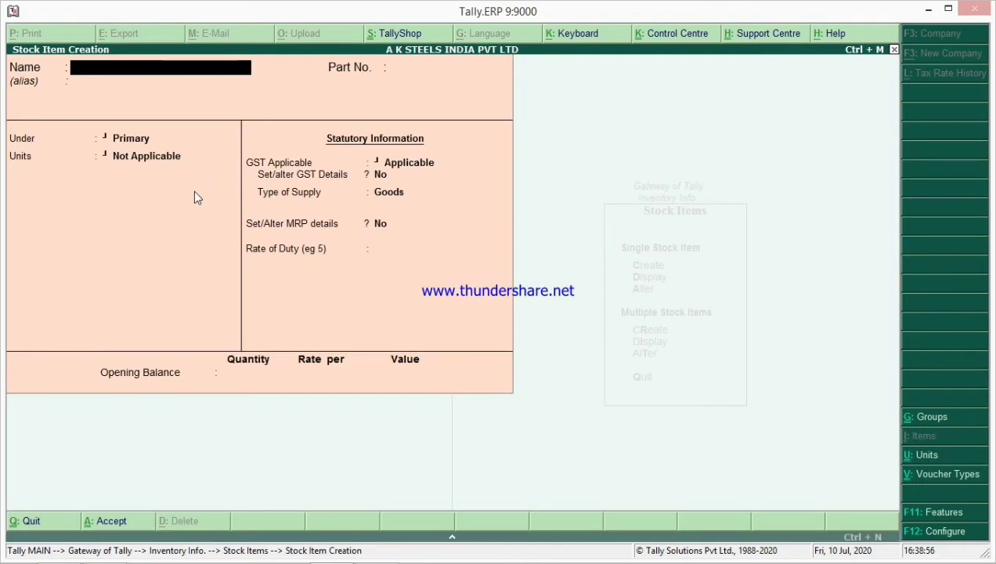
# Copy STOCK ITEM 1 from cell C3 of Book1 in Excel and paste it as the new stock item's name in Tally.
pyautogui.hotkey('alt', 'Tab')
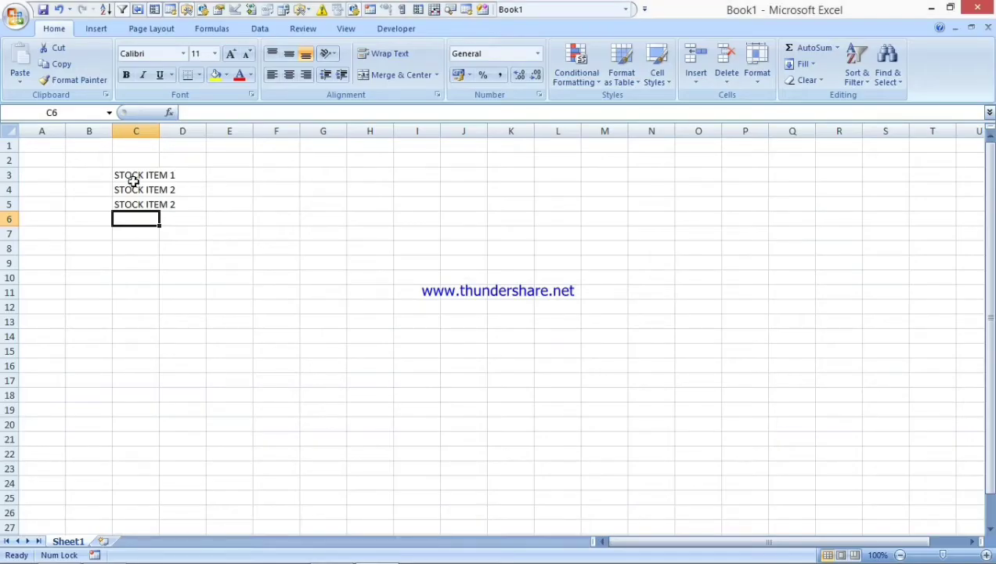
pyautogui.click(129, 175)
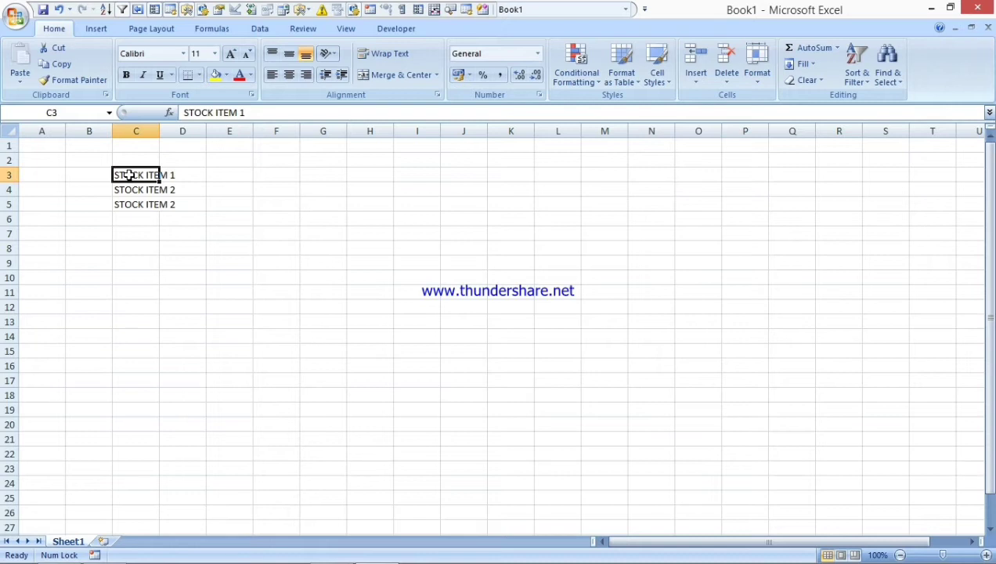
pyautogui.hotkey('ctrl', 'c')
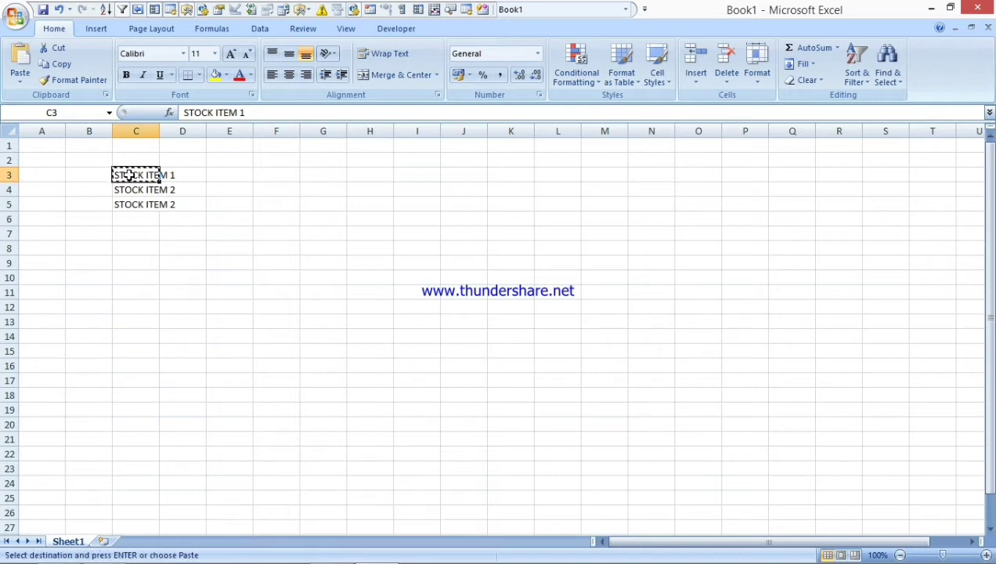
pyautogui.hotkey('alt', 'Tab')
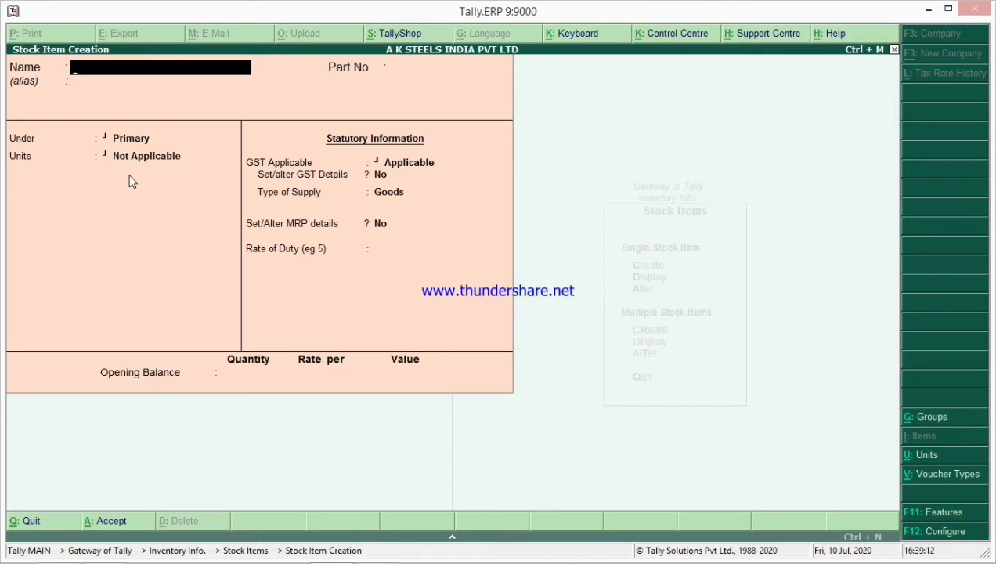
pyautogui.hotkey('ctrl', 'alt', 'v')
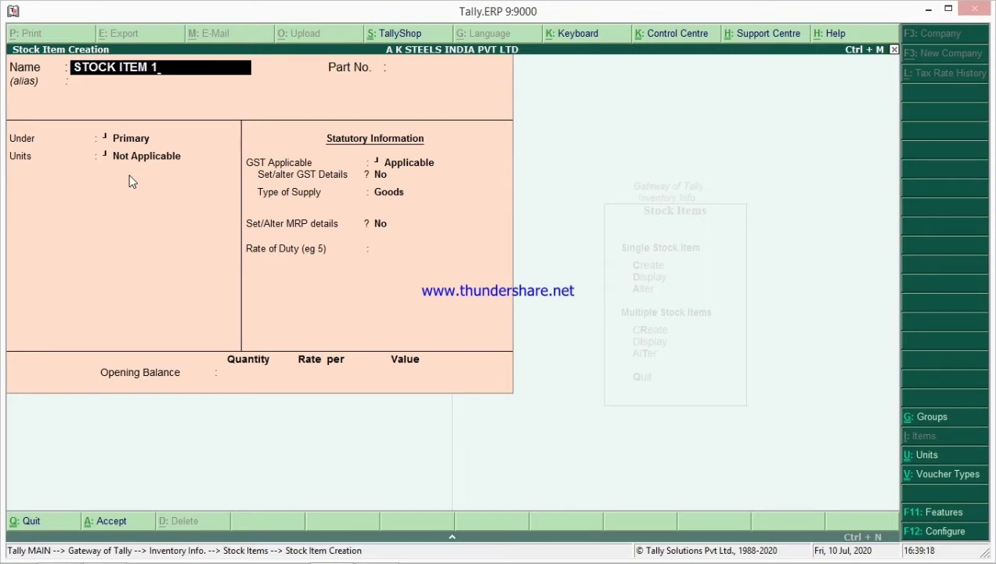
# Clear the new stock item's name, quit its creation form without saving, and return to the Gateway of Tally.
pyautogui.press('Return')
pyautogui.press('Return')
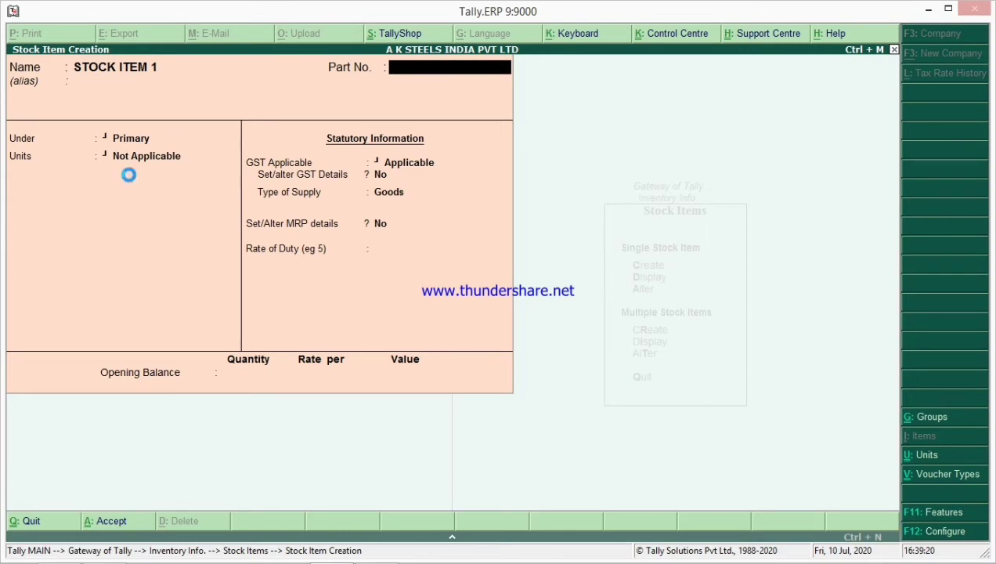
pyautogui.press('BackSpace')
pyautogui.press('BackSpace')
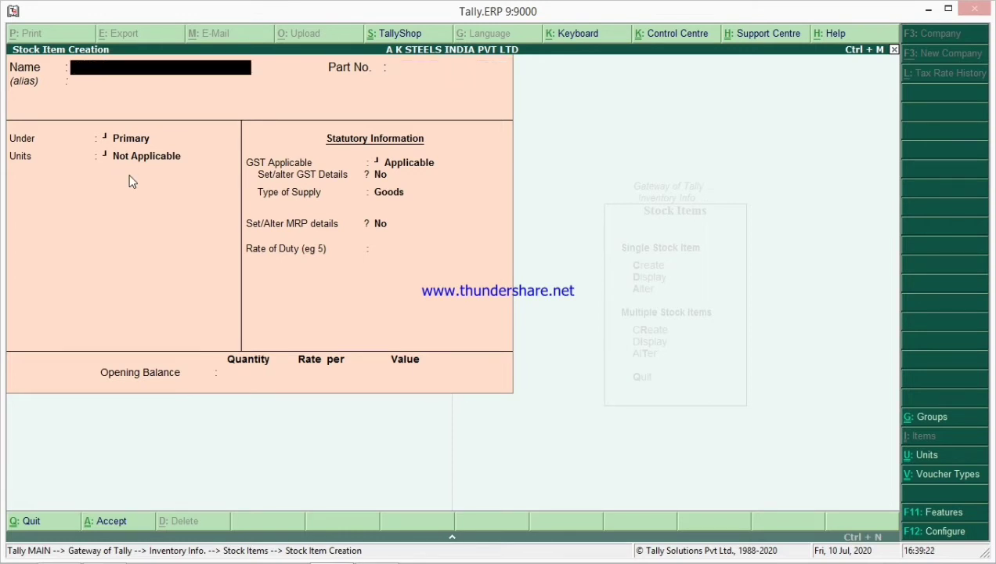
pyautogui.press('Escape')
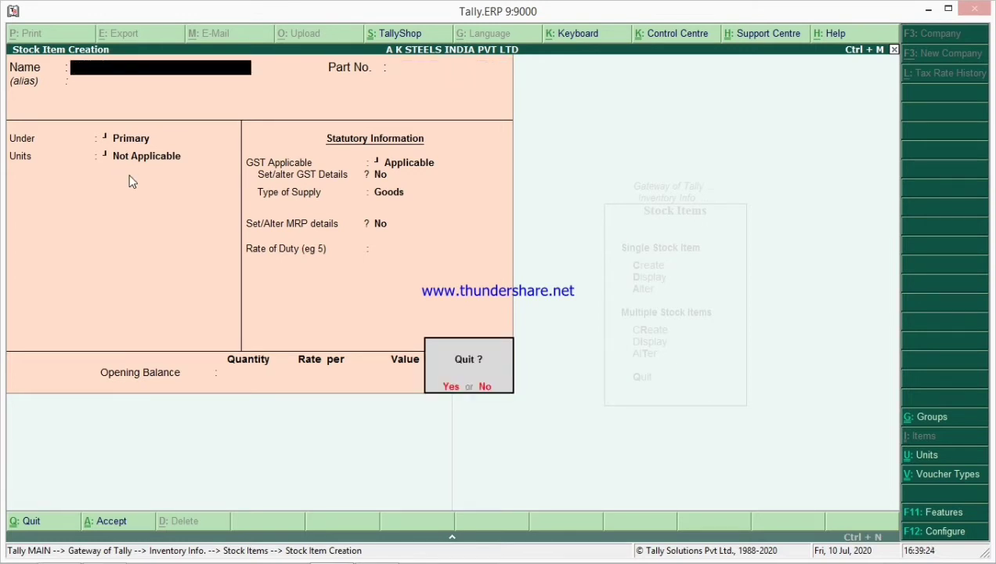
pyautogui.press('y')
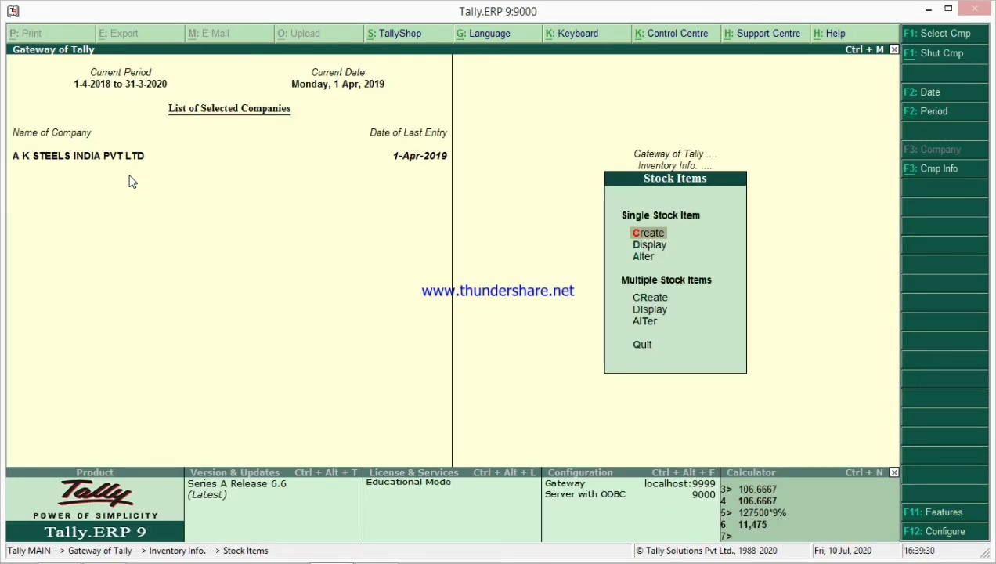
pyautogui.press('Escape')
pyautogui.press('Escape')
# Open payment voucher no. 1 from the Day Book and open its A1 Finance ledger for alteration.
pyautogui.press('d')
pyautogui.press('y')
pyautogui.press('Return')
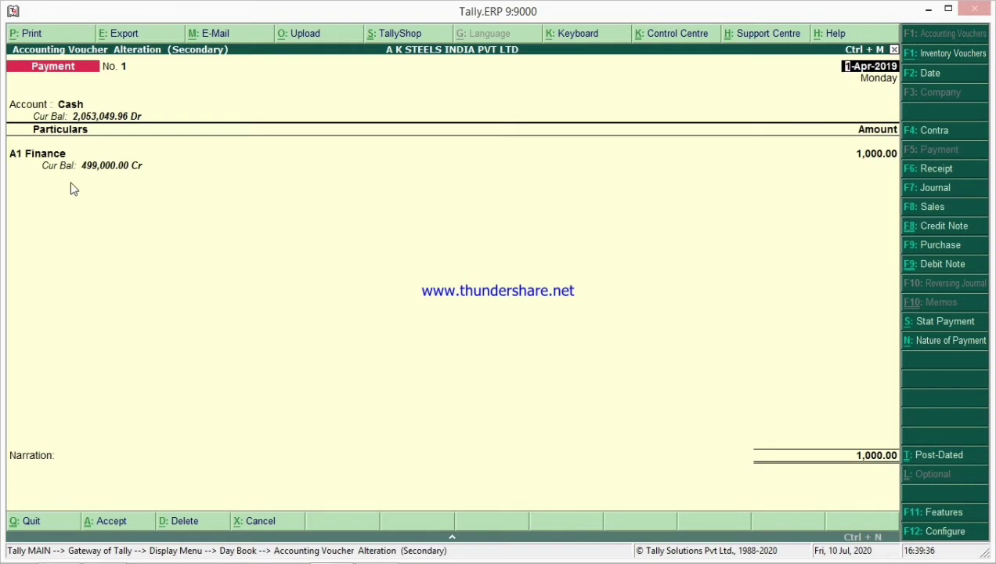
pyautogui.click(56, 159)
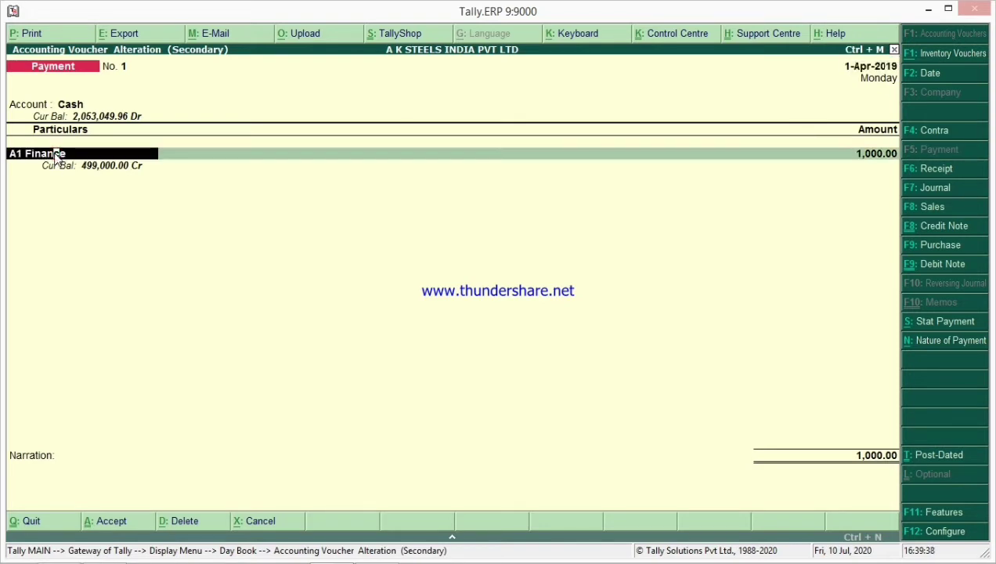
pyautogui.hotkey('ctrl', 'Return')
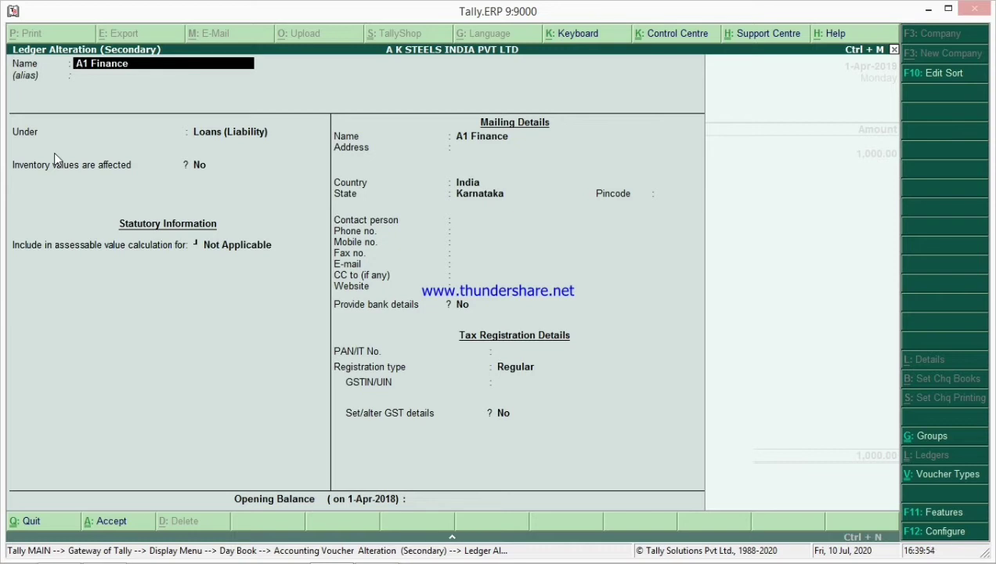
# Copy the ledger name A1 Finance into cell H9 of Book1 in Excel and fit column H to it.
pyautogui.hotkey('alt', 'Tab')
pyautogui.click(376, 258)
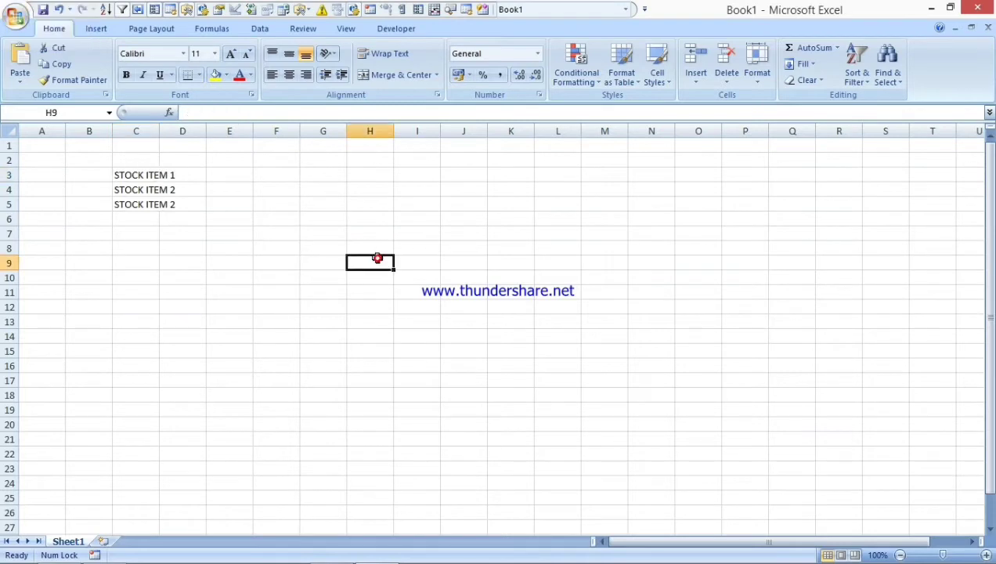
pyautogui.hotkey('ctrl', 'v')
pyautogui.doubleClick(394, 131)
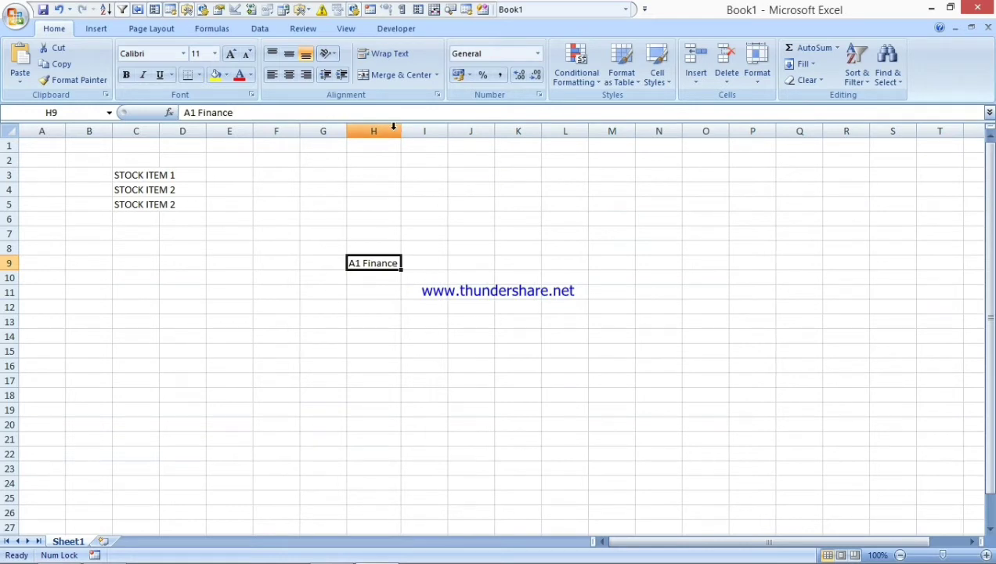
# Switch to Shortcut Keys.docx in Word and delete item 4 about calculation in the rate and amount field.
pyautogui.hotkey('alt', 'Tab')
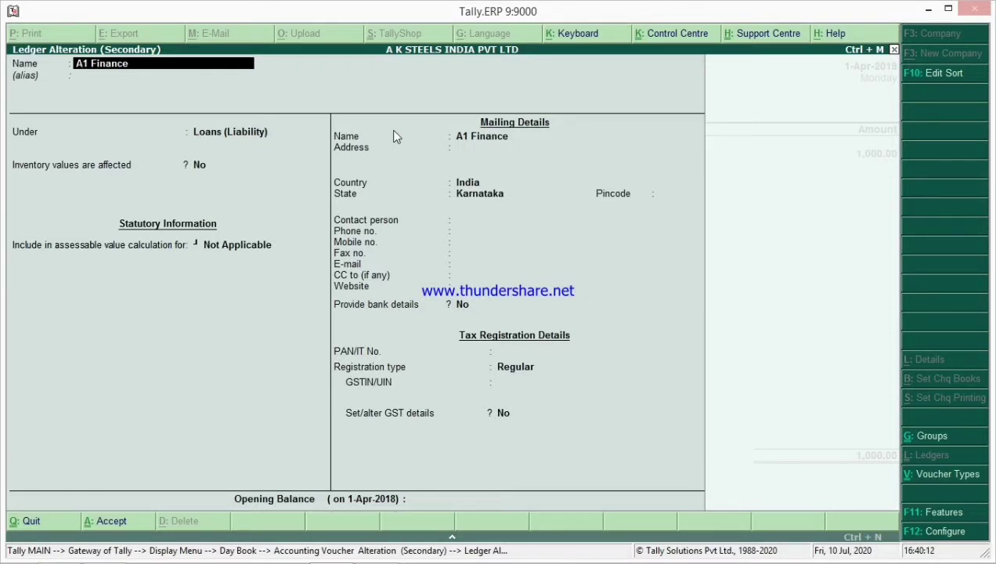
pyautogui.hotkey('alt', 'Tab')
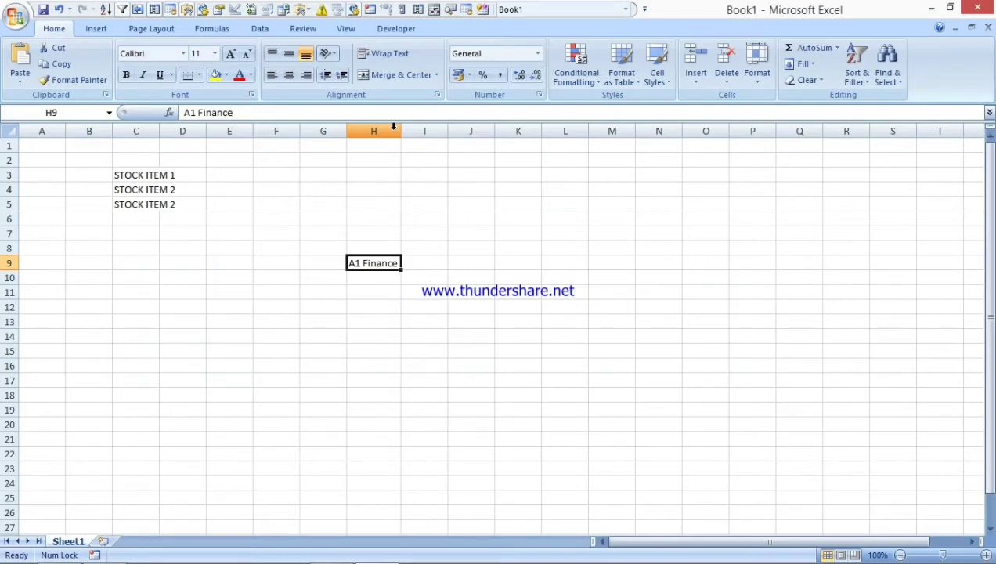
pyautogui.hotkey('alt', 'Tab')
pyautogui.hotkey('alt', 'Tab')
pyautogui.press('Tab')
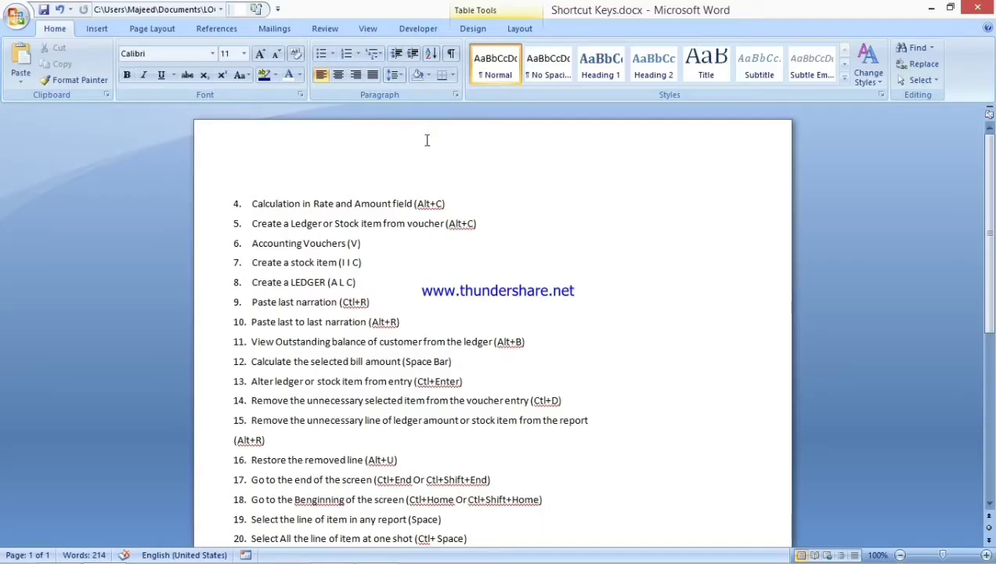
pyautogui.moveTo(456, 203); pyautogui.dragTo(205, 209)
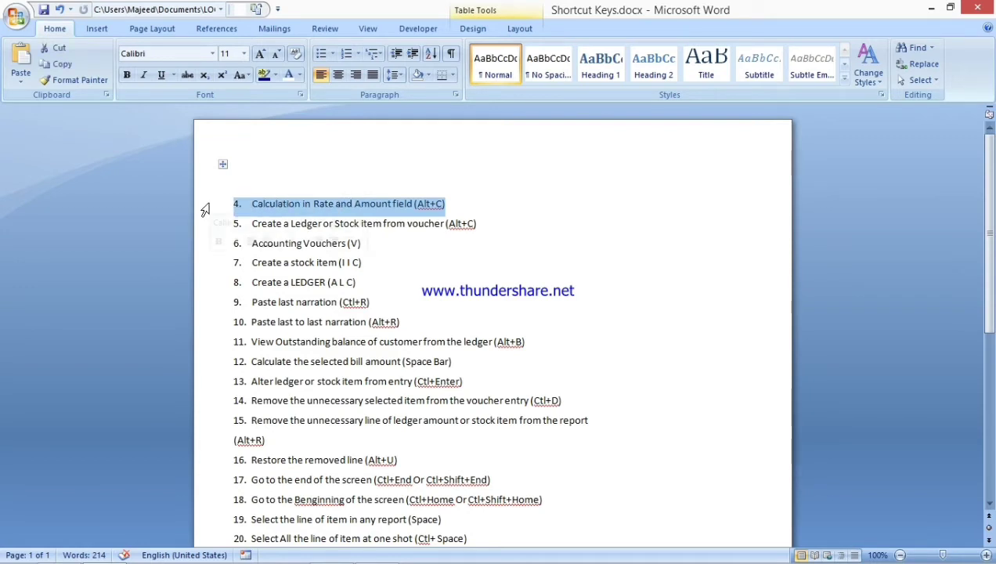
pyautogui.press('Delete')
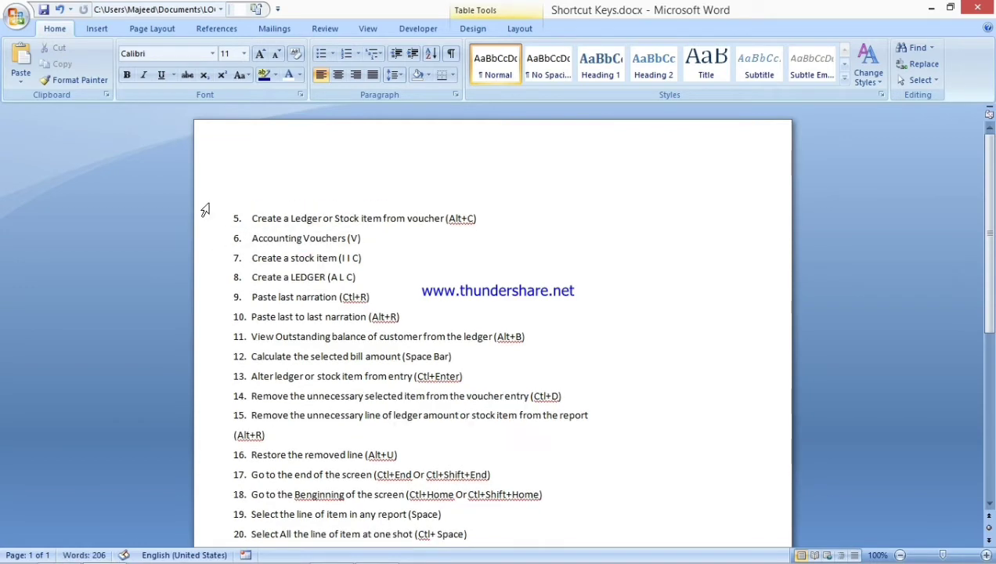
# Switch back to Tally.ERP 9, close the A1 Finance ledger and the payment voucher, and return to the Gateway of Tally.
pyautogui.hotkey('alt', 'Tab')
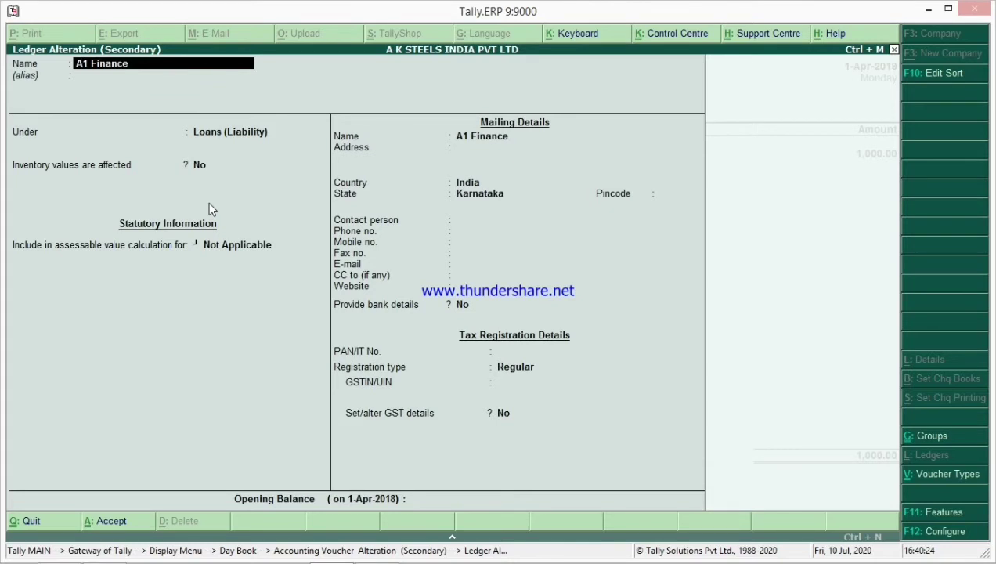
pyautogui.press('Escape')
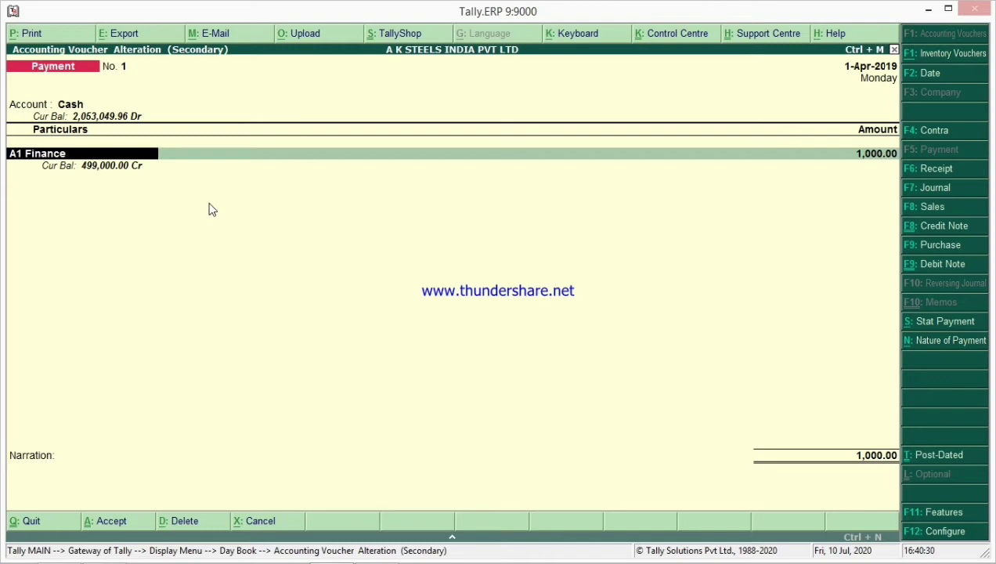
pyautogui.press('Escape')
pyautogui.press('Escape')
pyautogui.press('y')
pyautogui.press('Escape')
pyautogui.press('Escape')
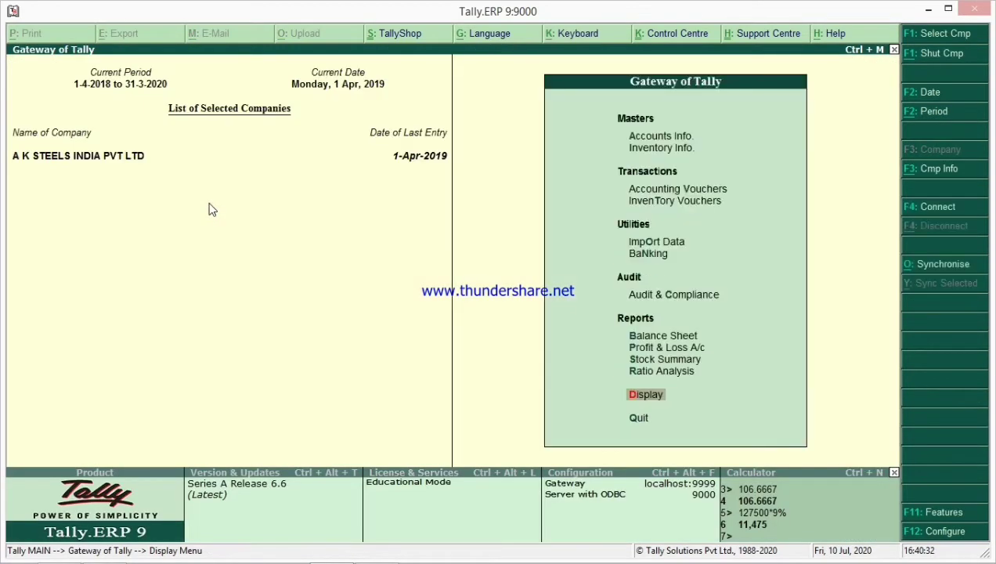
# Open the Statistics report under Statements of Accounts and drill into the Sales monthly register.
pyautogui.press('Return')
pyautogui.press('s')
pyautogui.press('s')
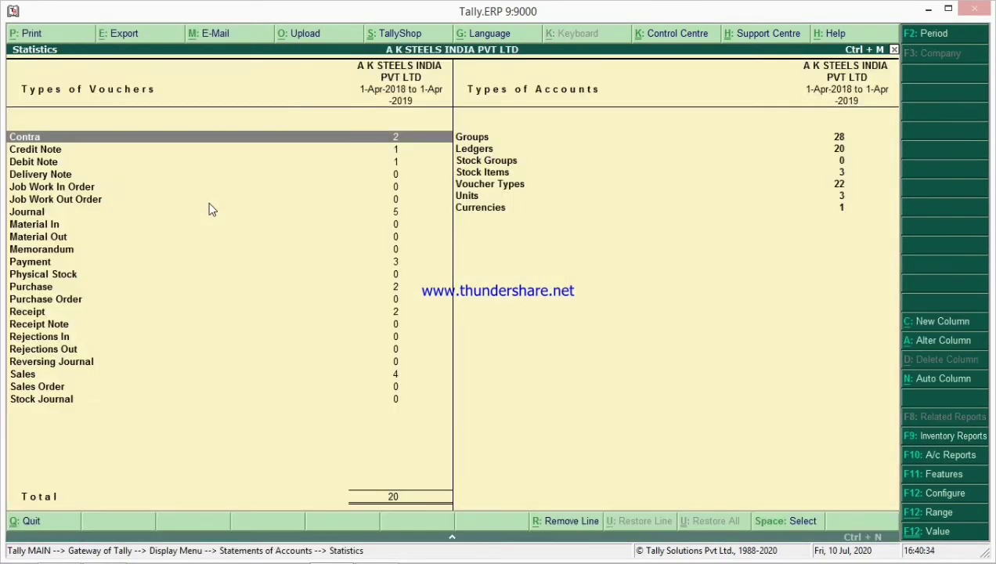
pyautogui.press('s')
pyautogui.press('Return')
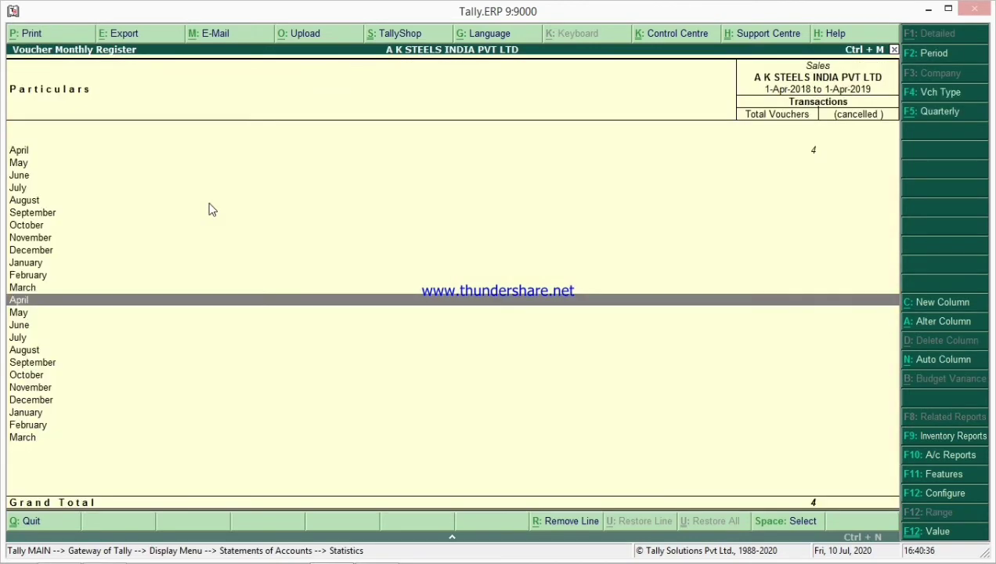
# Open the first April's sales voucher list and open A1 Traders sales voucher no. 4 for alteration.
pyautogui.press('Up')
pyautogui.press('Up')
pyautogui.press('Up')
pyautogui.press('Up')
pyautogui.press('Up')
pyautogui.press('Up')
pyautogui.press('Up')
pyautogui.press('Up')
pyautogui.press('Up')
pyautogui.press('Up')
pyautogui.press('Up')
pyautogui.press('Up')
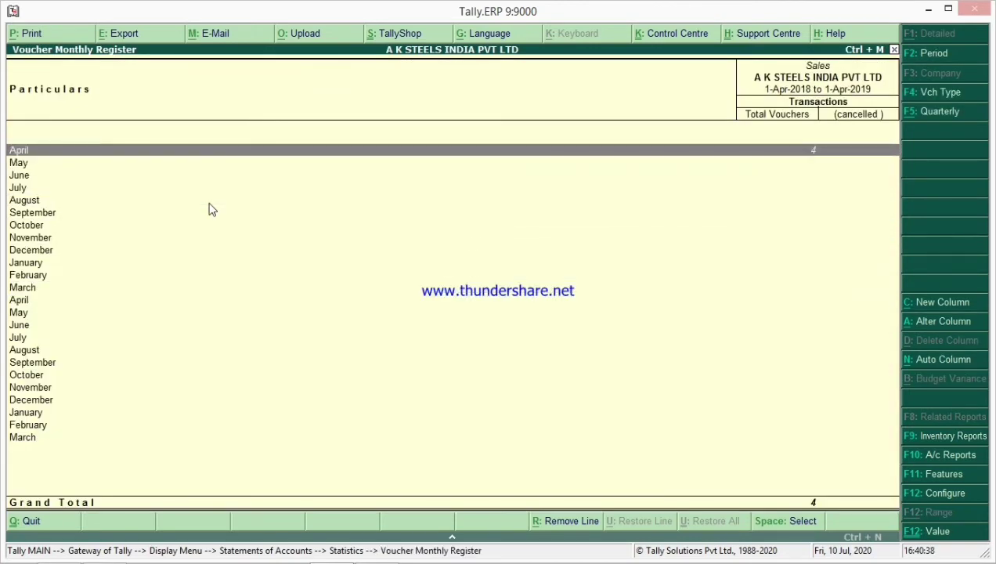
pyautogui.press('Return')
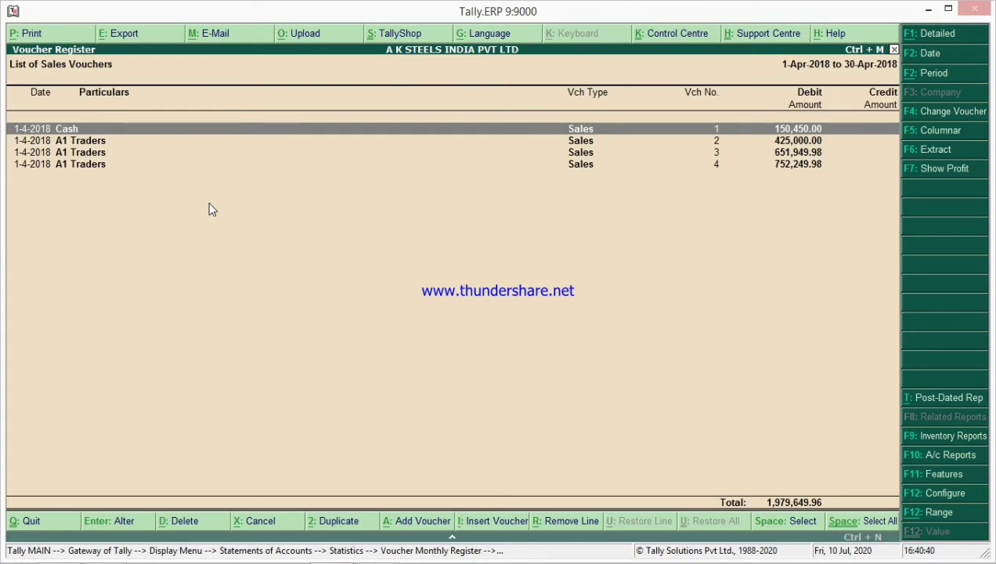
pyautogui.press('Down')
pyautogui.press('Down')
pyautogui.press('Down')
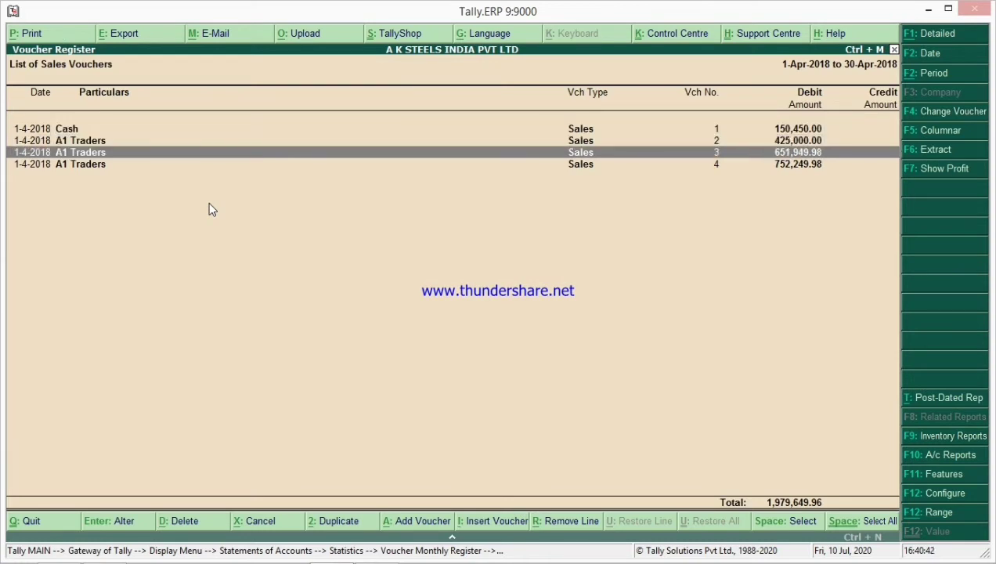
pyautogui.press('Return')
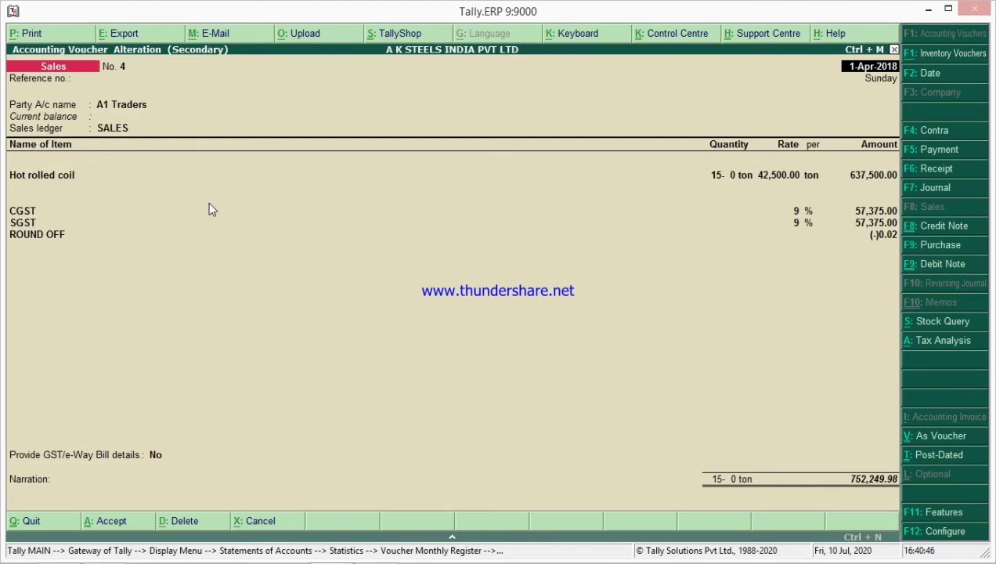
# Calculate the CGST amount in the built-in calculator as the Hot rolled coil amount 637,500.00*9% and carry it into the CGST line.
pyautogui.click(29, 213)
pyautogui.press('Return')
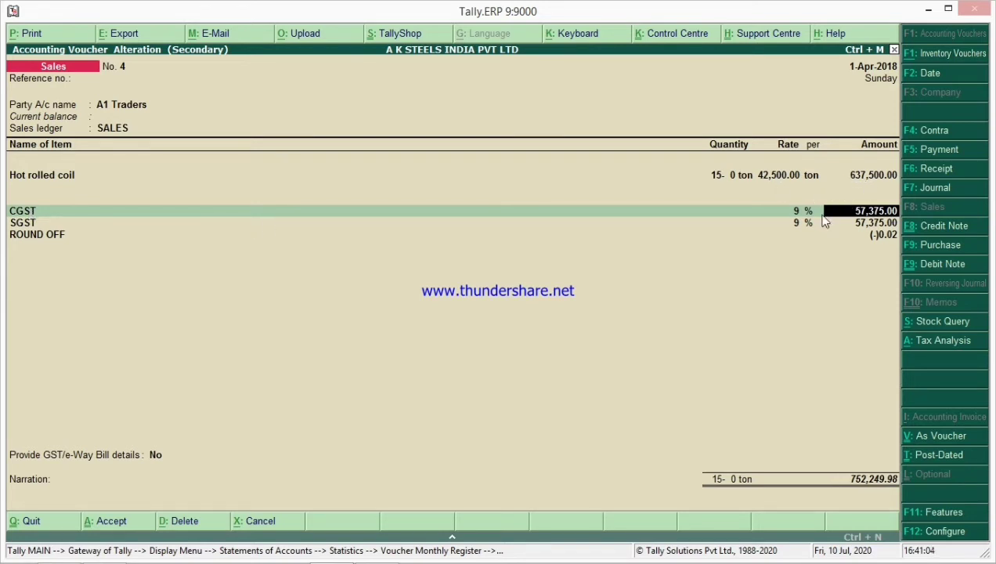
pyautogui.click(869, 177)
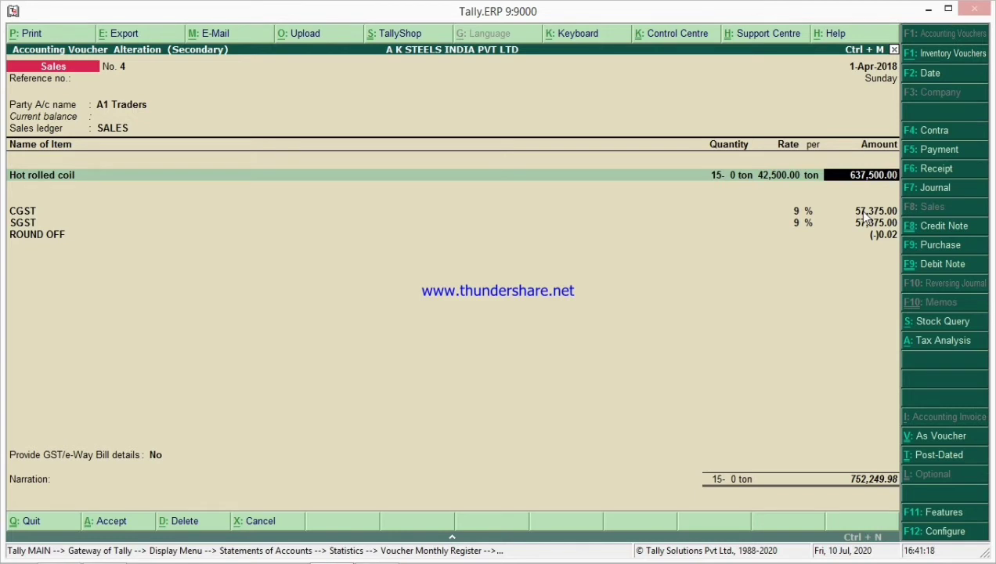
pyautogui.click(865, 213)
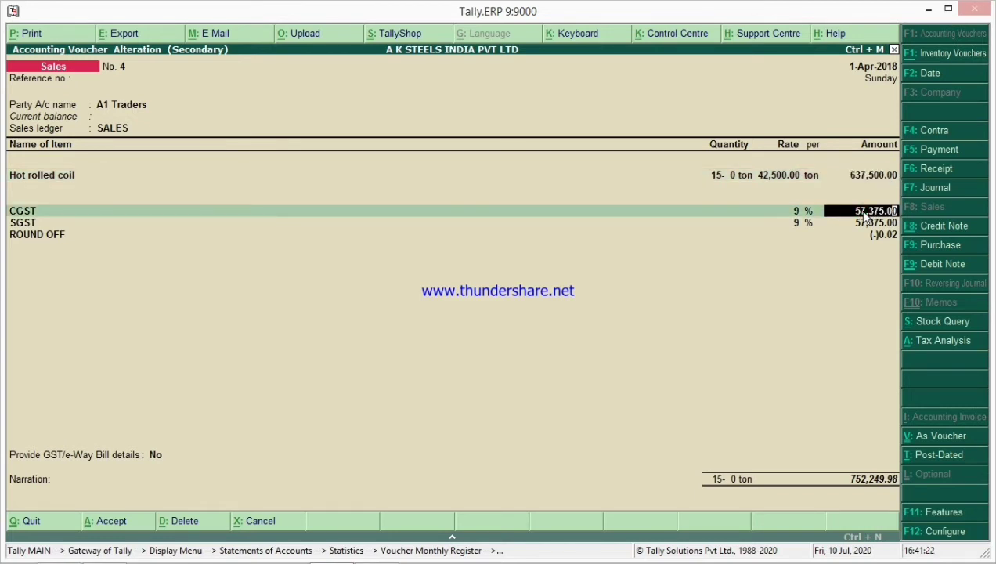
pyautogui.hotkey('alt', 'c')
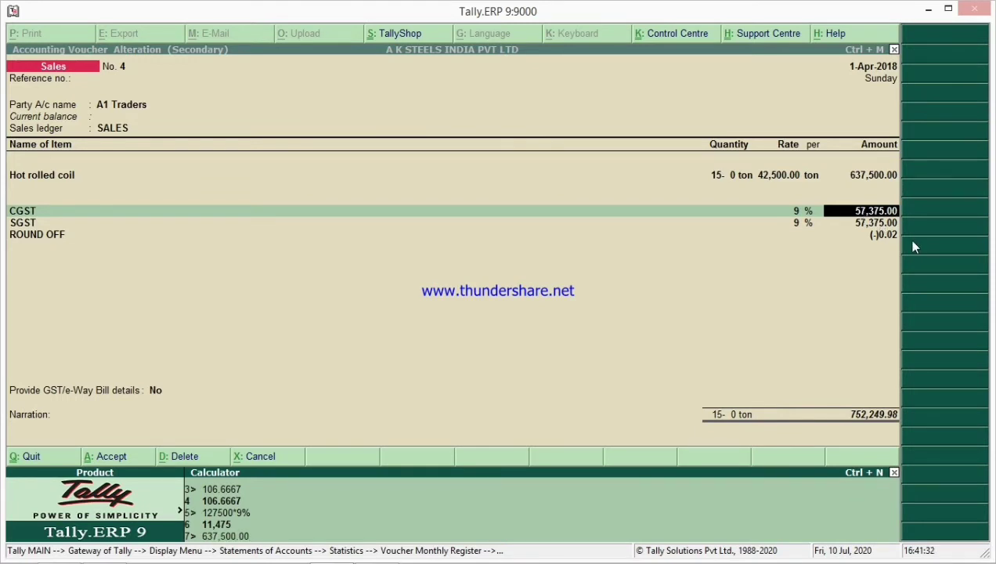
pyautogui.write('*9%')
pyautogui.press('Return')
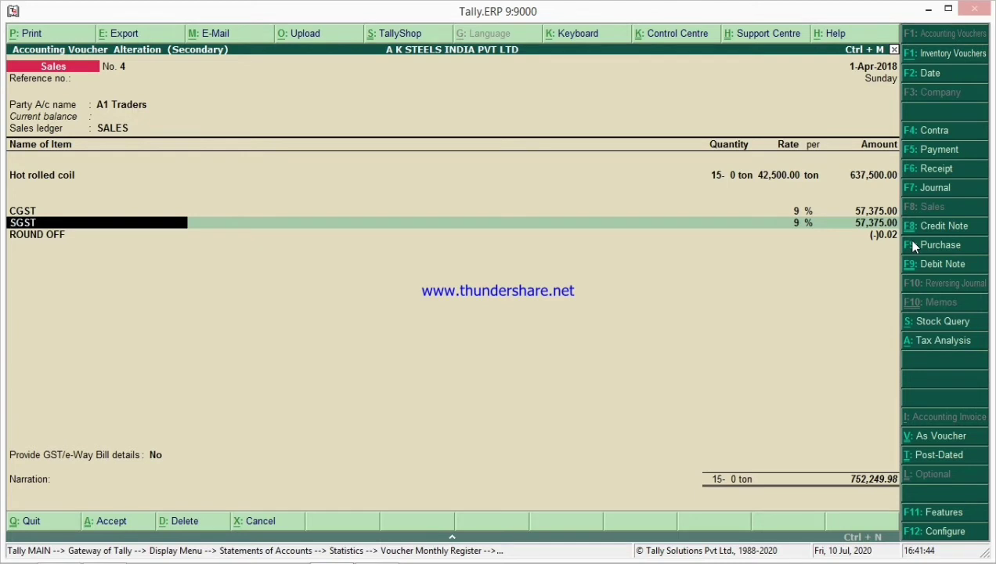
# Bring up the calculator on the SGST amount and accept 57,375.00 for that line.
pyautogui.press('Return')
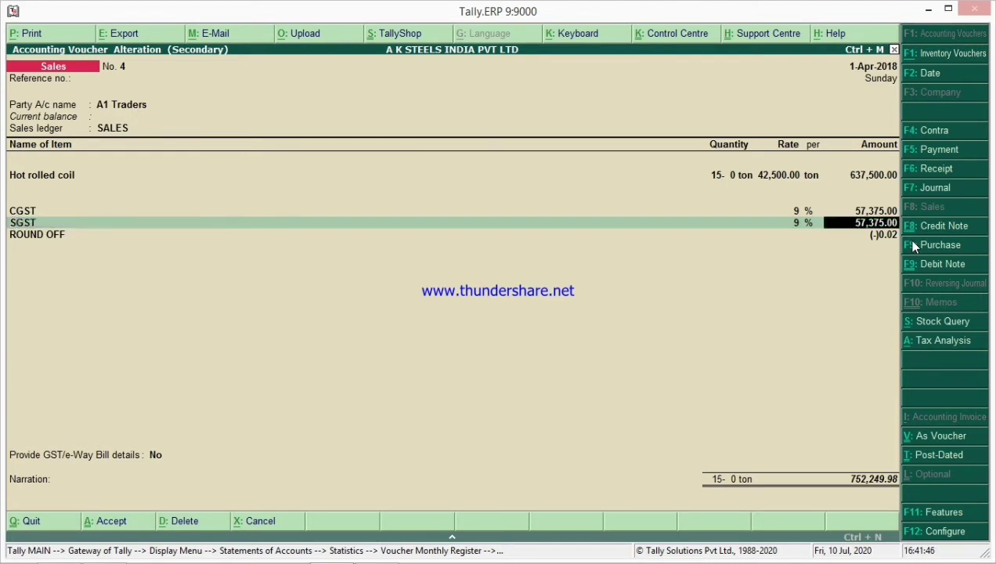
pyautogui.hotkey('ctrl', 'n')
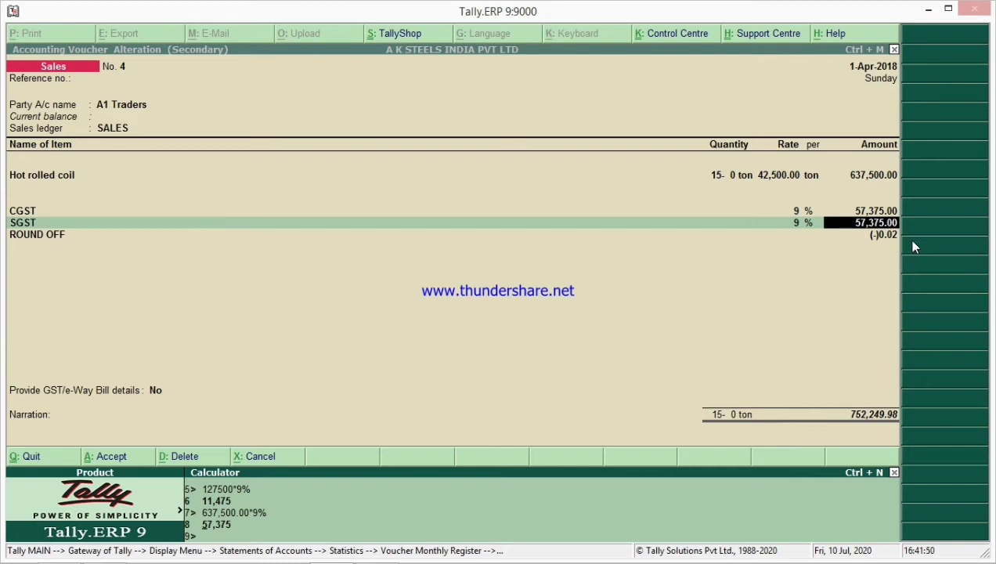
pyautogui.press('Return')
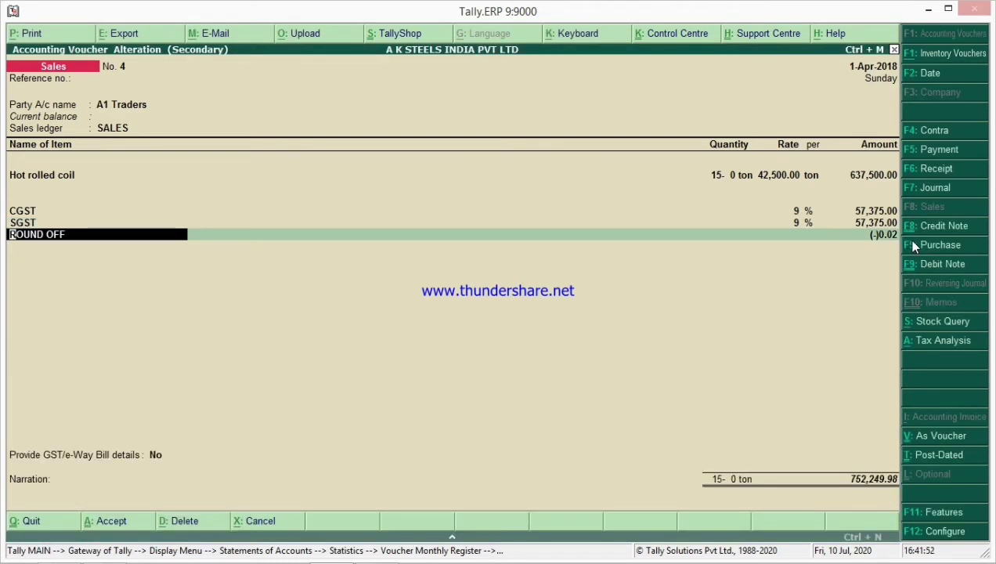
# Switch to Shortcut Keys.docx in Word and delete item 5 about creating a ledger or stock item from a voucher.
pyautogui.hotkey('alt', 'Tab')
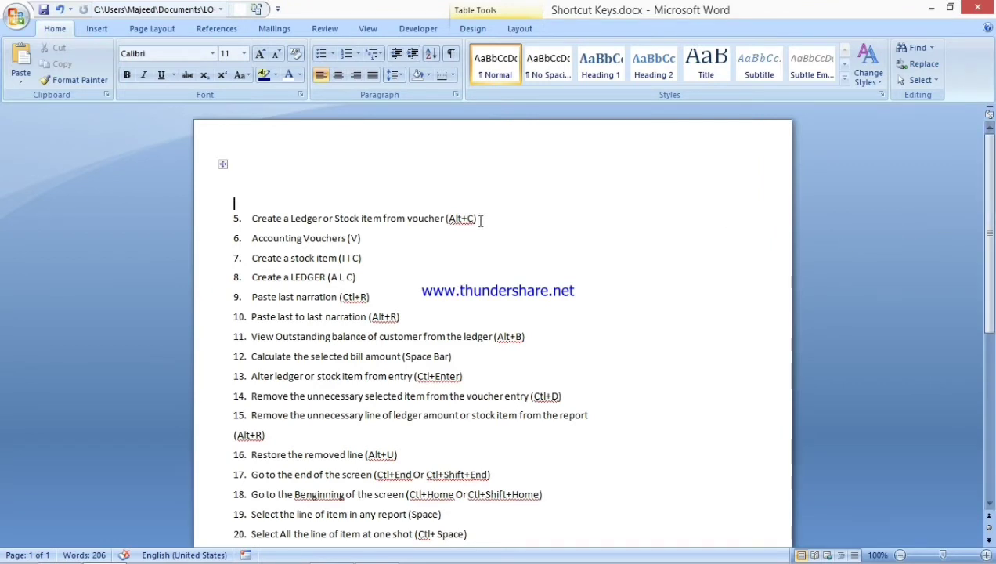
pyautogui.moveTo(481, 221); pyautogui.dragTo(219, 219)
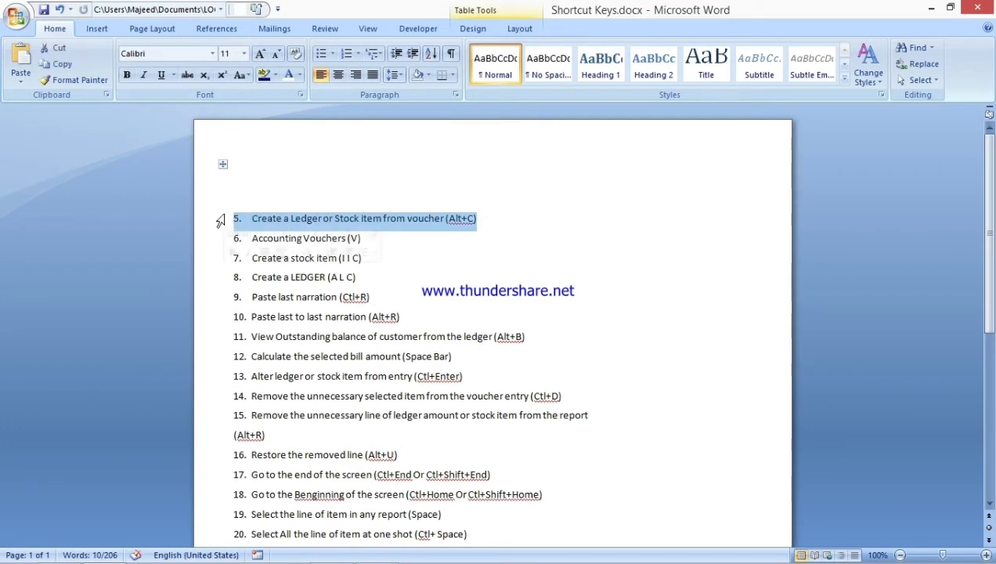
pyautogui.press('Delete')
# Switch to Tally.ERP 9 and create stock item Stock Item123 from the Hot rolled coil line of sales voucher no. 4.
pyautogui.hotkey('alt', 'Tab')
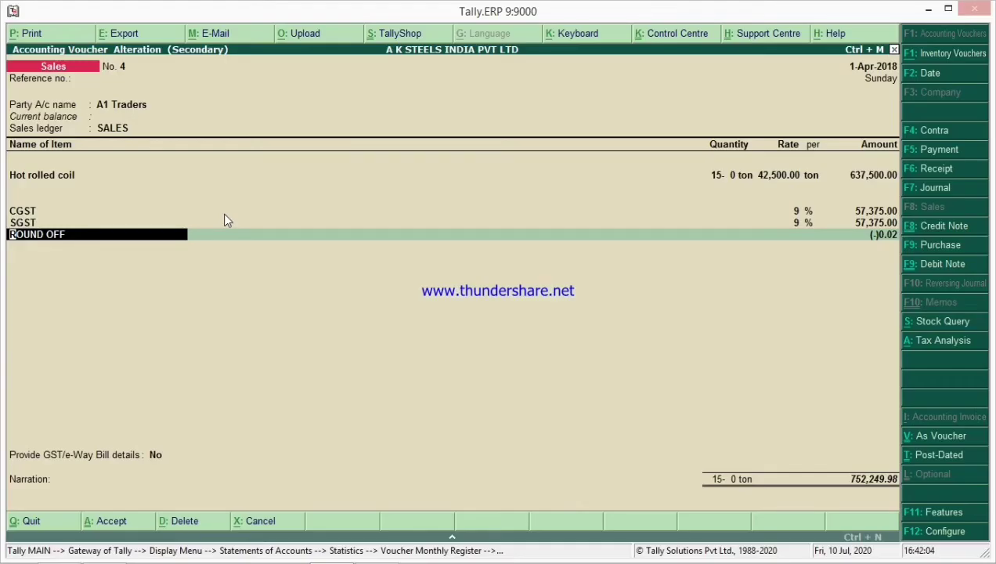
pyautogui.click(64, 175)
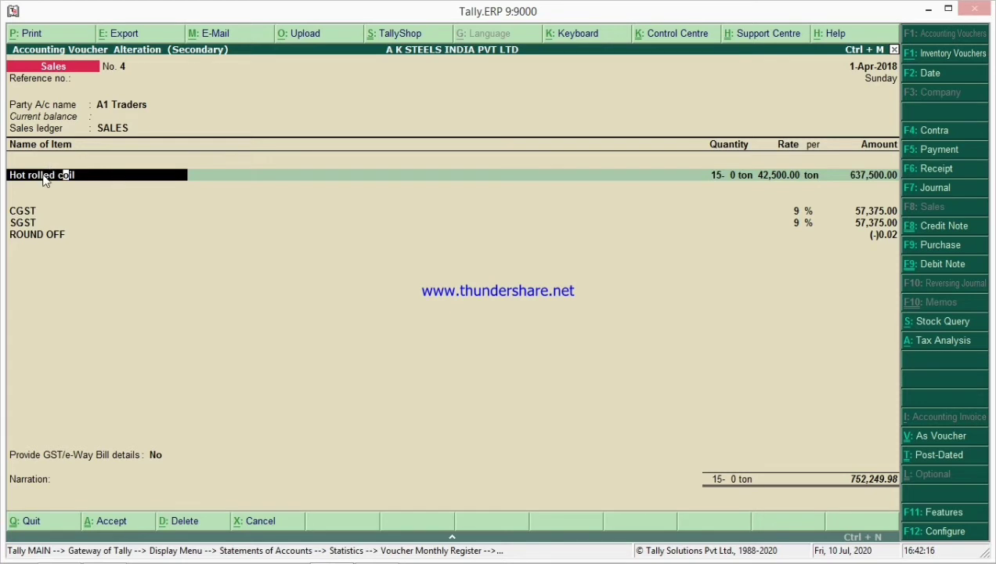
pyautogui.hotkey('alt', 'c')
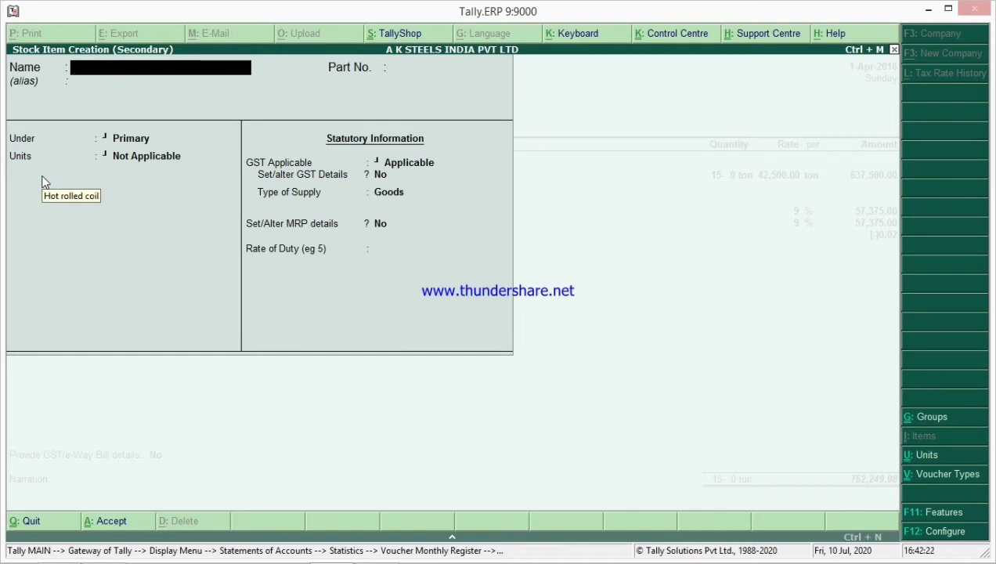
pyautogui.write('Stock Ite')
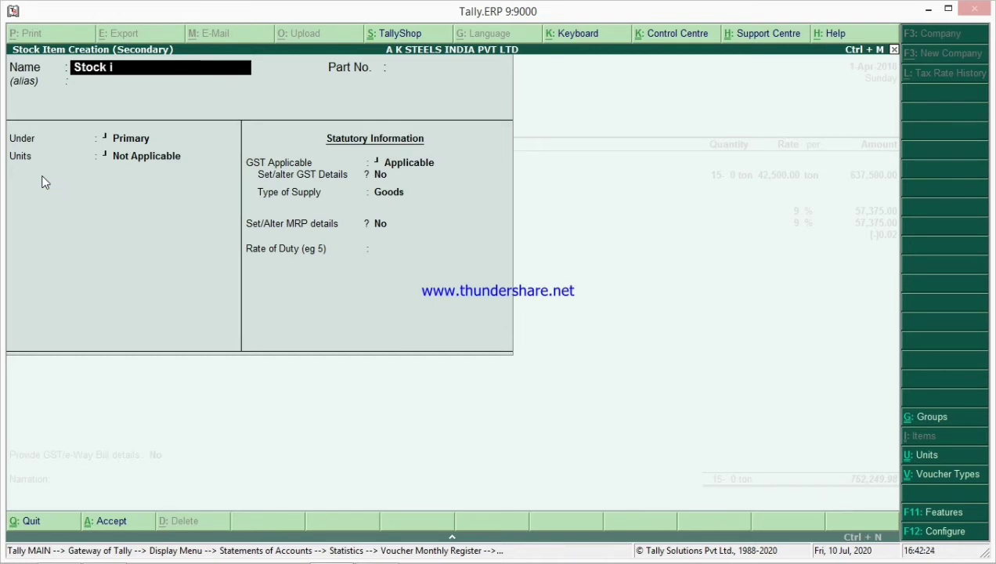
pyautogui.write('m123')
pyautogui.press('Return')
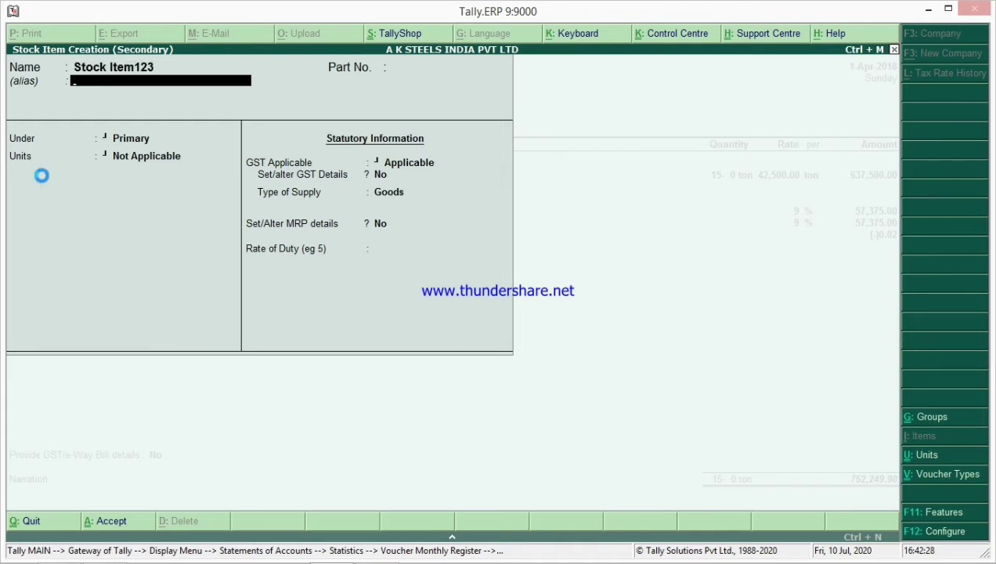
pyautogui.press('Return')
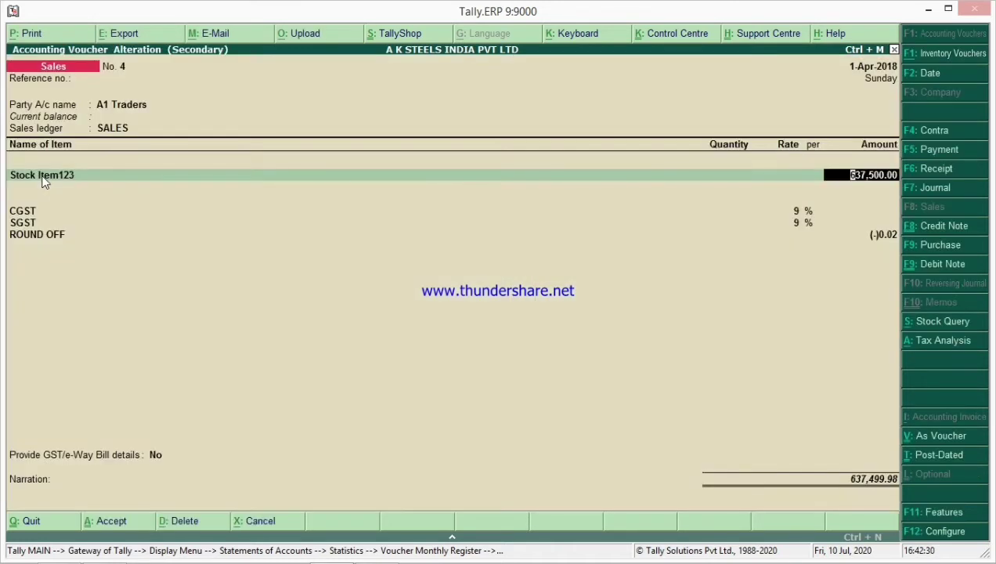
# Go through the Stock Item123 line to the CGST line and open secondary ledger creation from there.
pyautogui.click(43, 176)
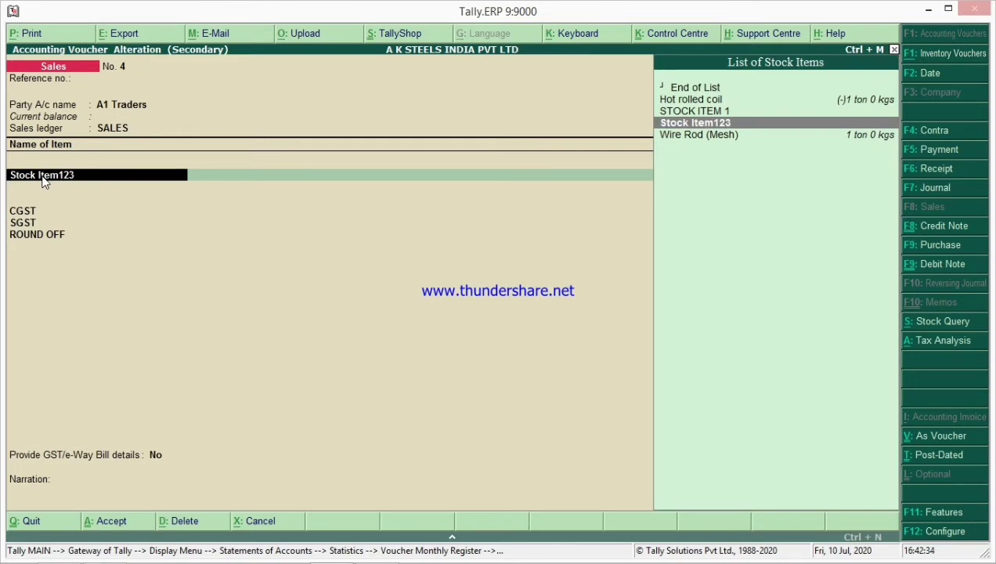
pyautogui.press('Return')
pyautogui.press('Return')
pyautogui.press('Return')
pyautogui.press('Return')
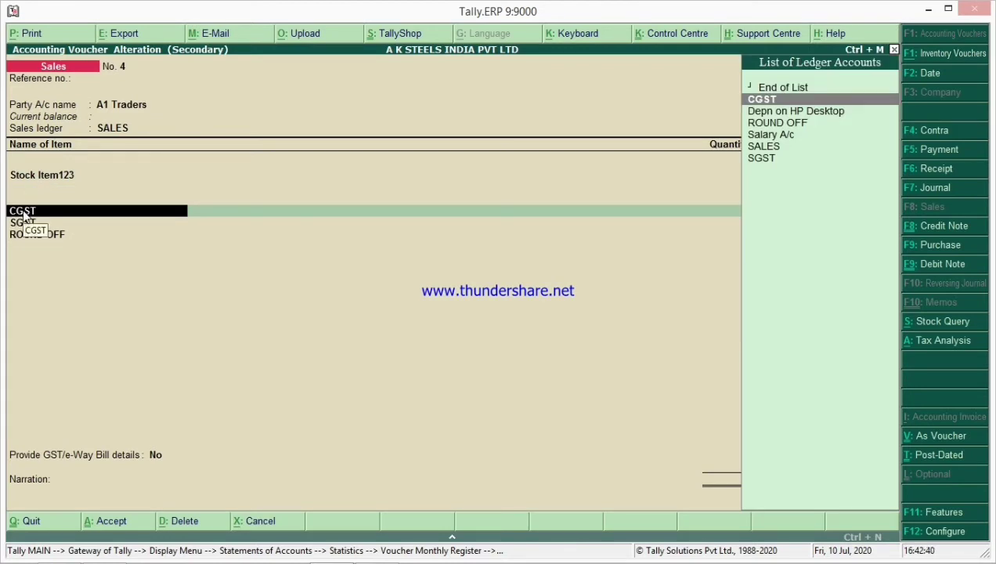
pyautogui.hotkey('alt', 'c')
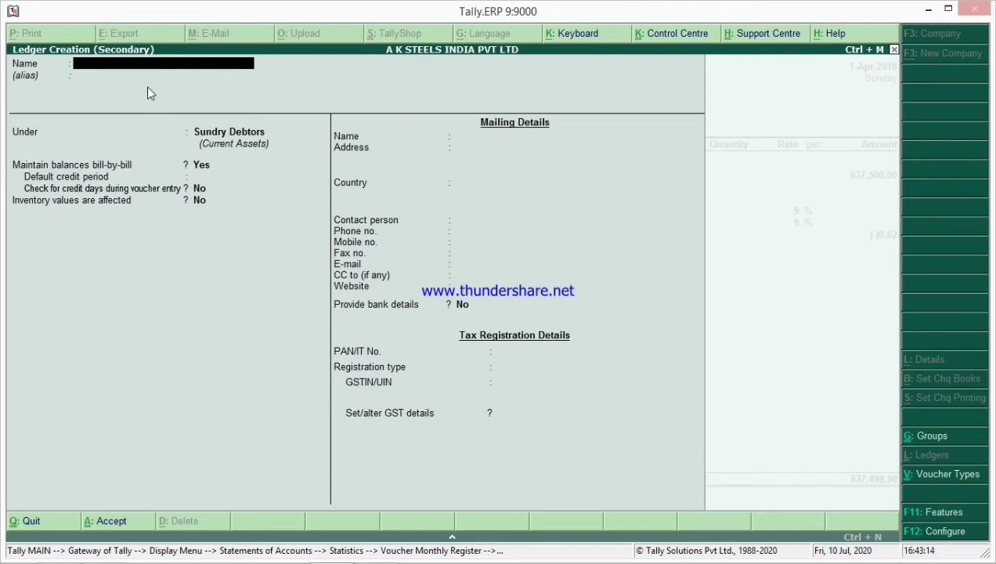
# Switch to Shortcut Keys.docx in Word and delete item 6 about Accounting Vouchers.
pyautogui.hotkey('alt', 'Tab')
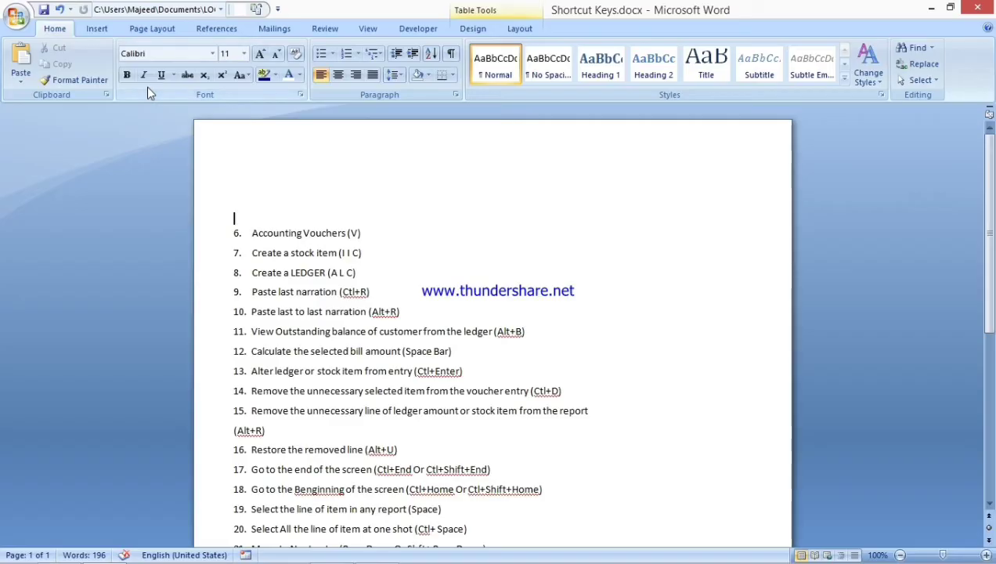
pyautogui.click(375, 233)
pyautogui.moveTo(374, 232); pyautogui.dragTo(287, 219)
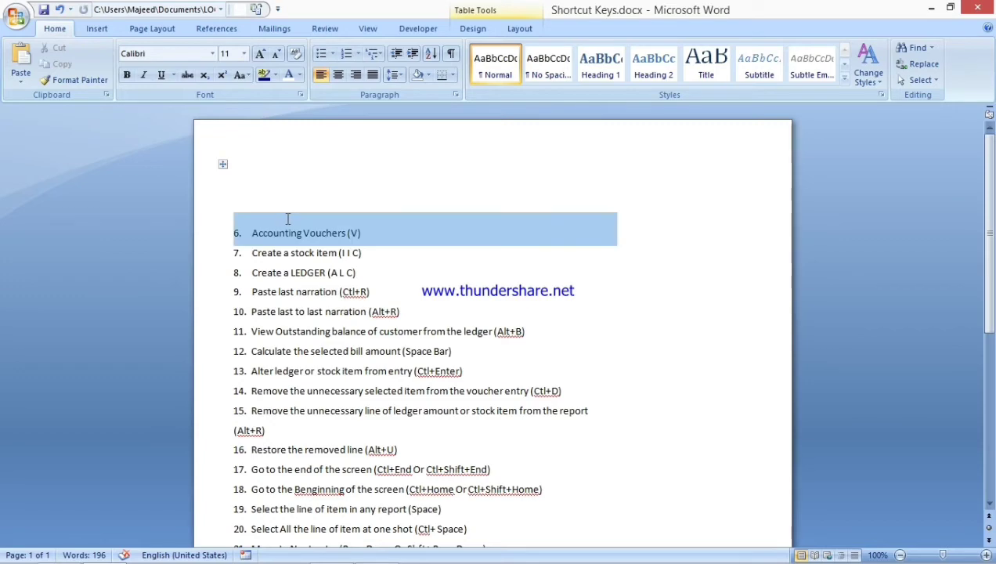
pyautogui.press('BackSpace')
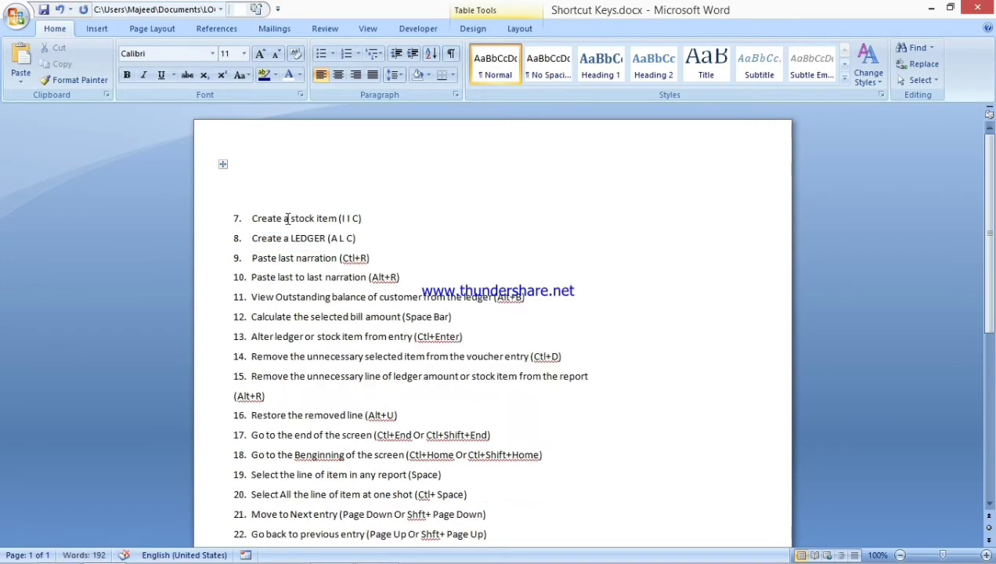
# Switch to Tally.ERP 9 and leave the sales voucher alteration, returning to the Gateway of Tally.
pyautogui.hotkey('alt', 'Tab')
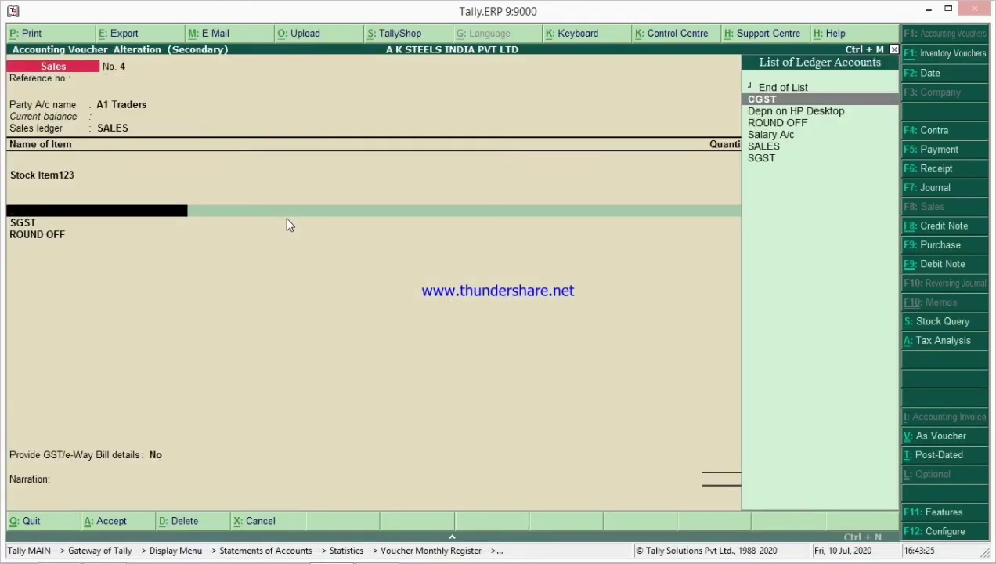
pyautogui.press('Escape')
pyautogui.press('Escape')
pyautogui.press('Escape')
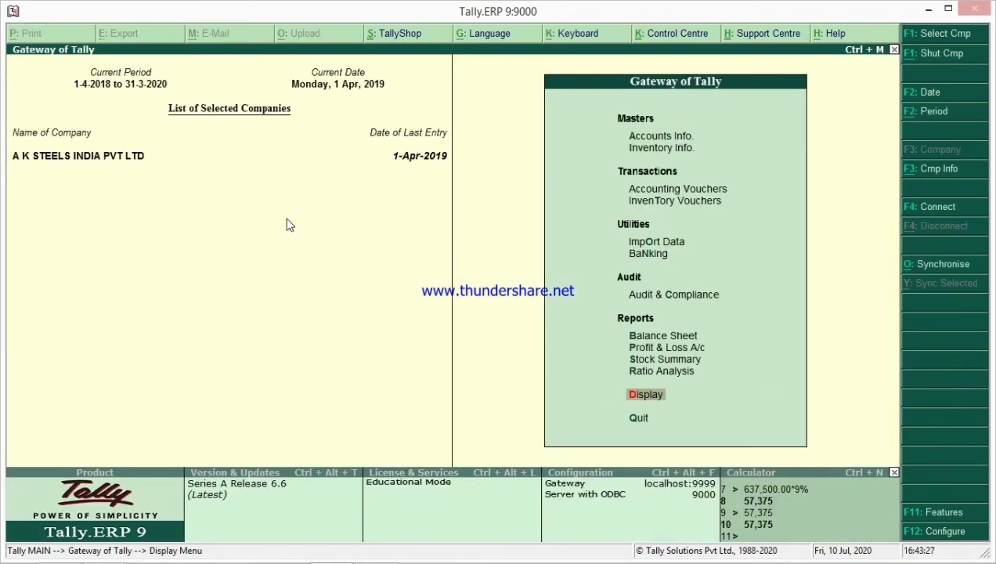
# Open Accounting Vouchers from the Transactions section of the Gateway and close it again.
pyautogui.press('Up')
pyautogui.press('Up')
pyautogui.press('Up')
pyautogui.press('Up')
pyautogui.press('Up')
pyautogui.press('Up')
pyautogui.press('Up')
pyautogui.press('Up')
pyautogui.press('Up')
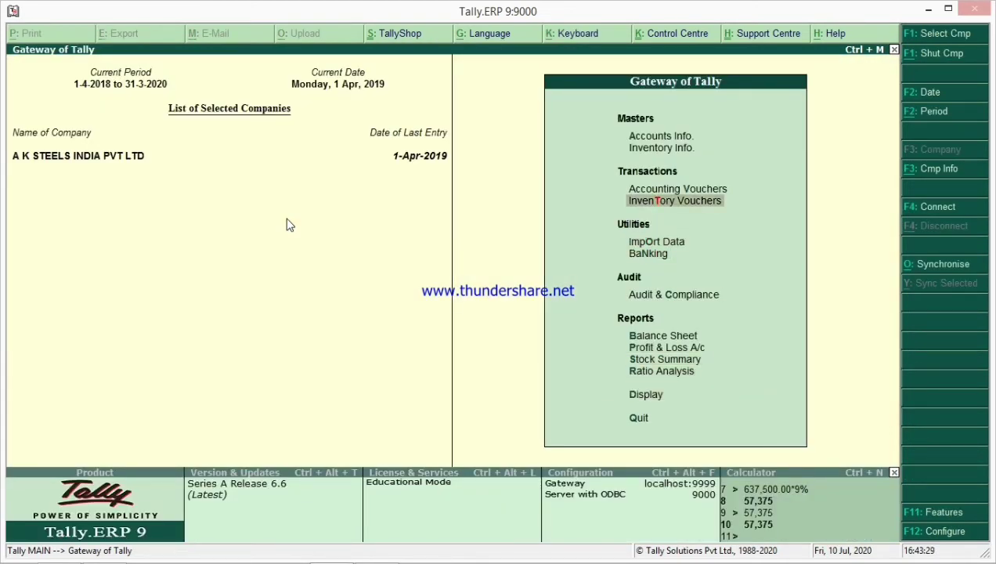
pyautogui.press('Return')
pyautogui.press('Escape')
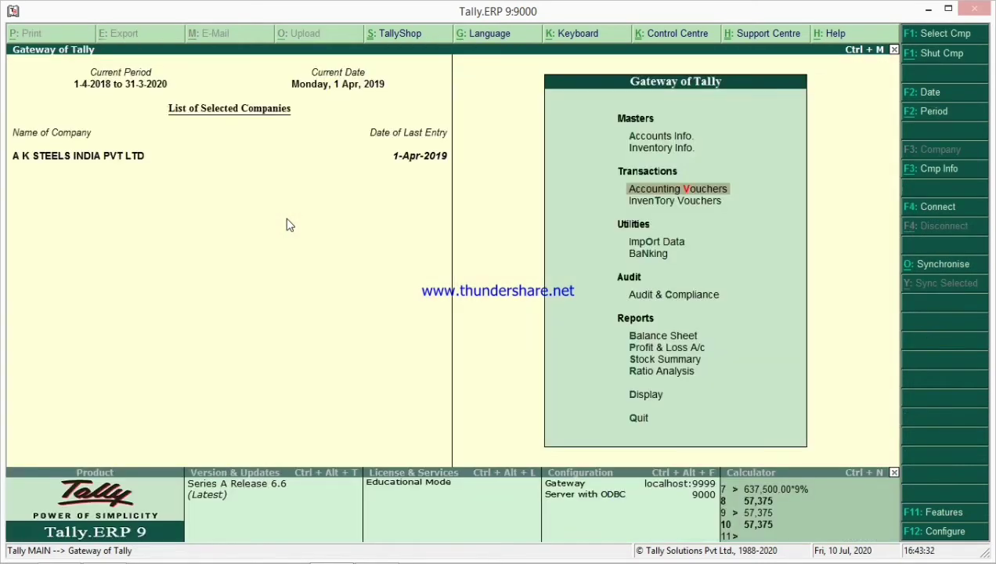
# Open Accounting Voucher Creation directly from the Ratio Analysis entry and return to the Gateway.
pyautogui.click(648, 376)
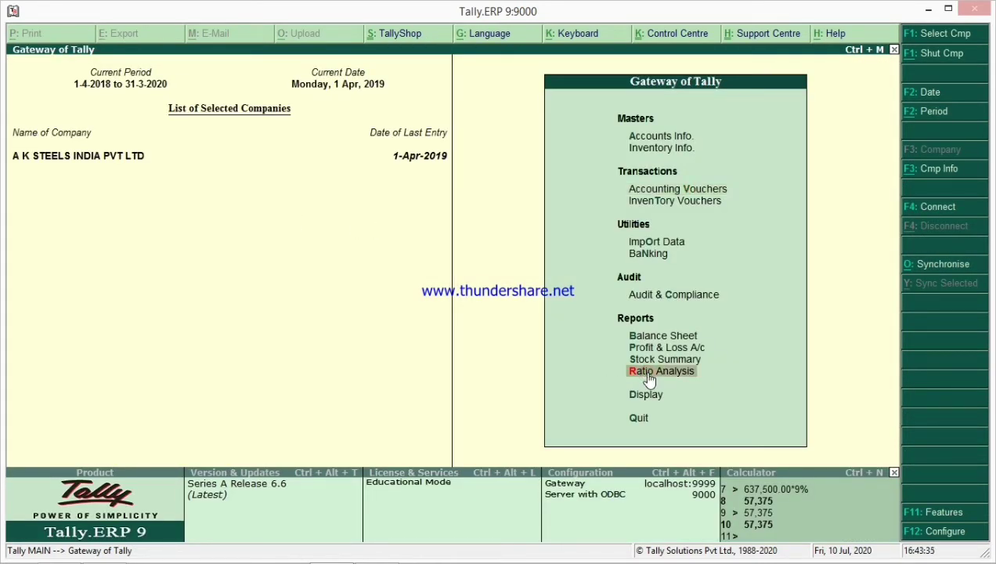
pyautogui.press('v')
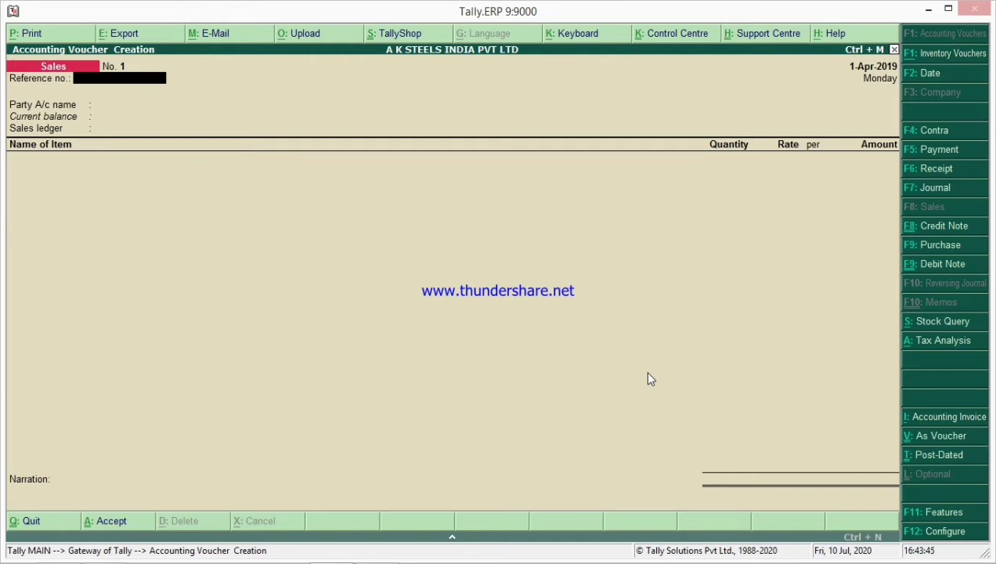
pyautogui.press('Escape')
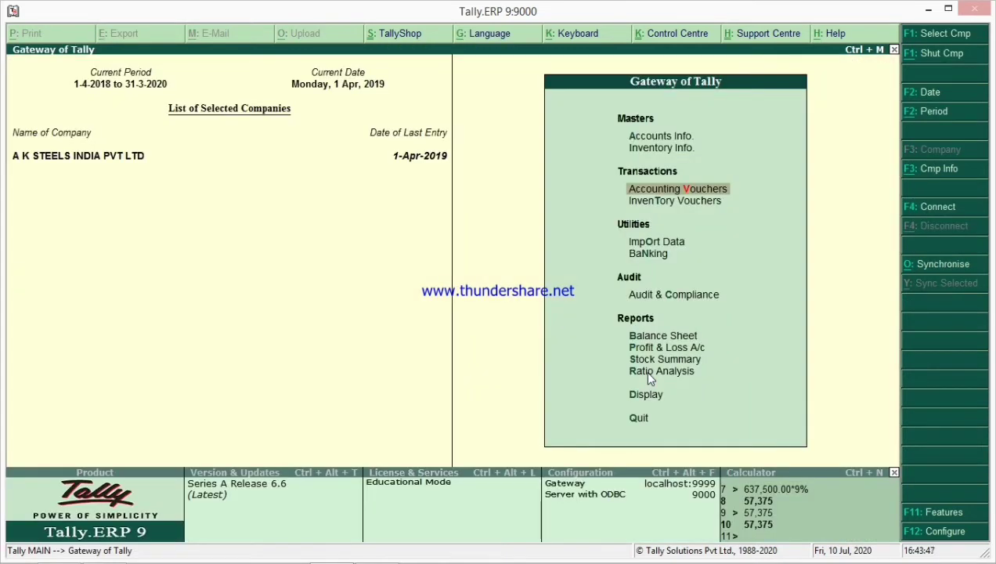
# Move to Accounts Info. in the Gateway and open Accounting Voucher Creation directly from there.
pyautogui.press('Up')
pyautogui.press('Up')
pyautogui.press('Down')
pyautogui.press('Down')
pyautogui.press('Down')
pyautogui.press('Up')
pyautogui.press('Return')
pyautogui.press('Escape')
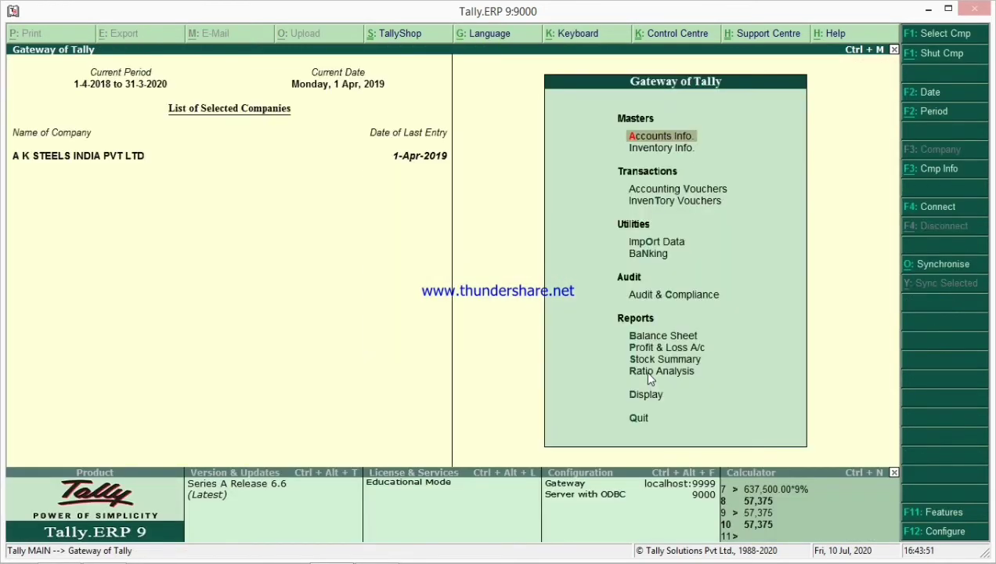
pyautogui.press('v')
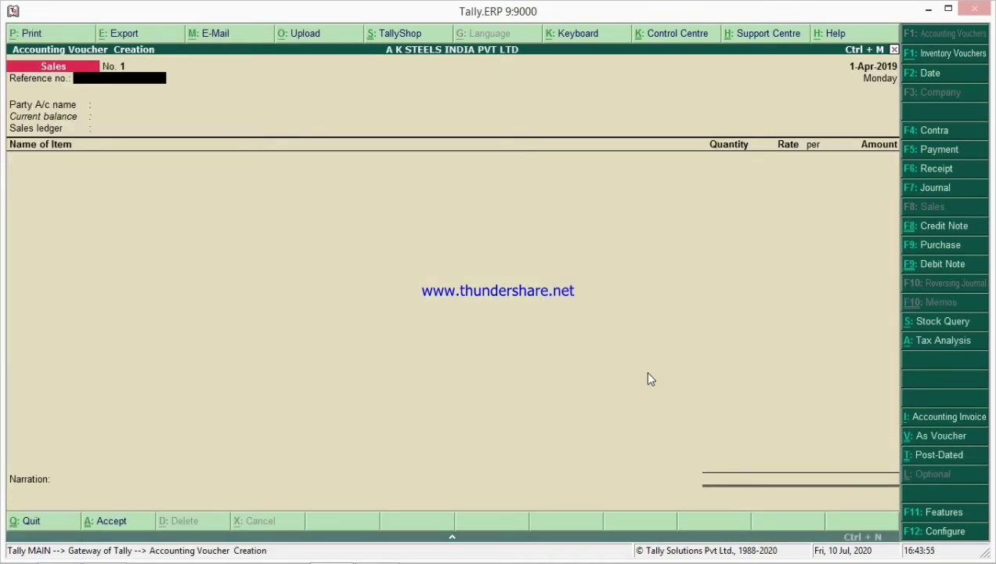
# Switch to Shortcut Keys.docx in Word and select item 7 about creating a stock item.
pyautogui.hotkey('alt', 'Tab')
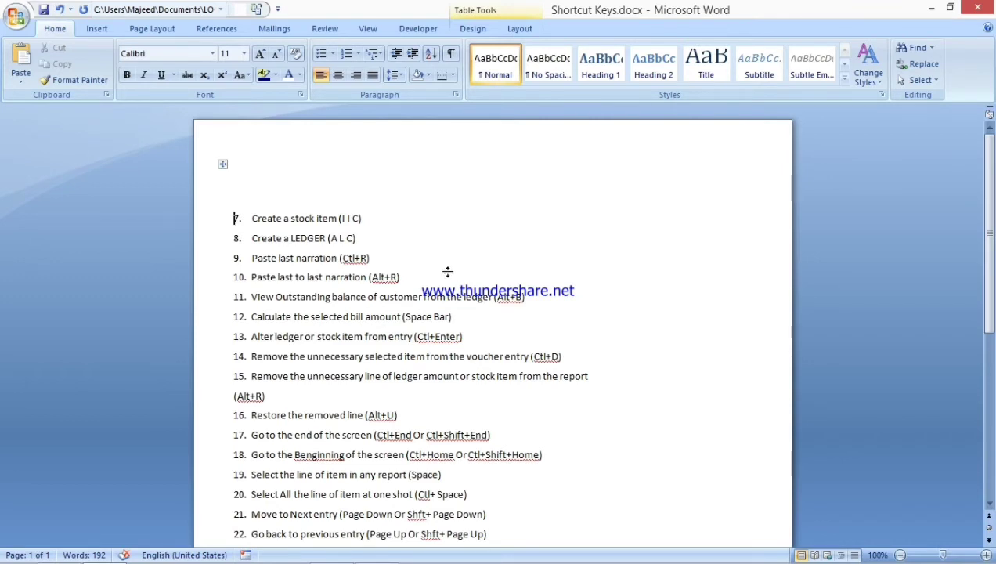
pyautogui.click(372, 218)
pyautogui.click(372, 218)
pyautogui.moveTo(372, 217); pyautogui.dragTo(200, 231)
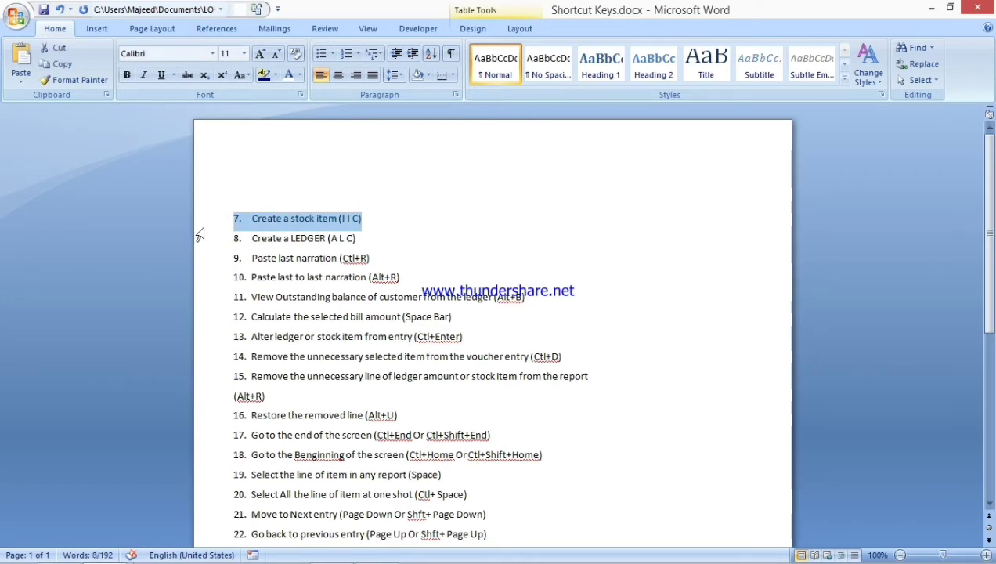
# Switch to Tally.ERP 9, open the single Stock Item Creation form through Inventory Info., and return to the Gateway.
pyautogui.hotkey('alt', 'Tab')
pyautogui.press('Escape')
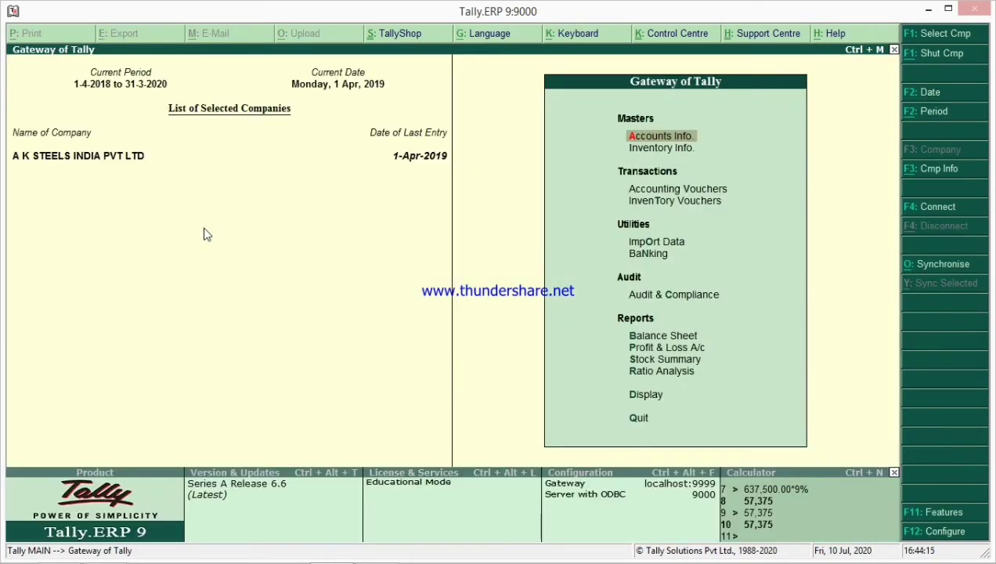
pyautogui.press('Down')
pyautogui.press('Return')
pyautogui.press('Down')
pyautogui.press('Return')
pyautogui.press('Down')
pyautogui.press('Up')
pyautogui.press('Return')
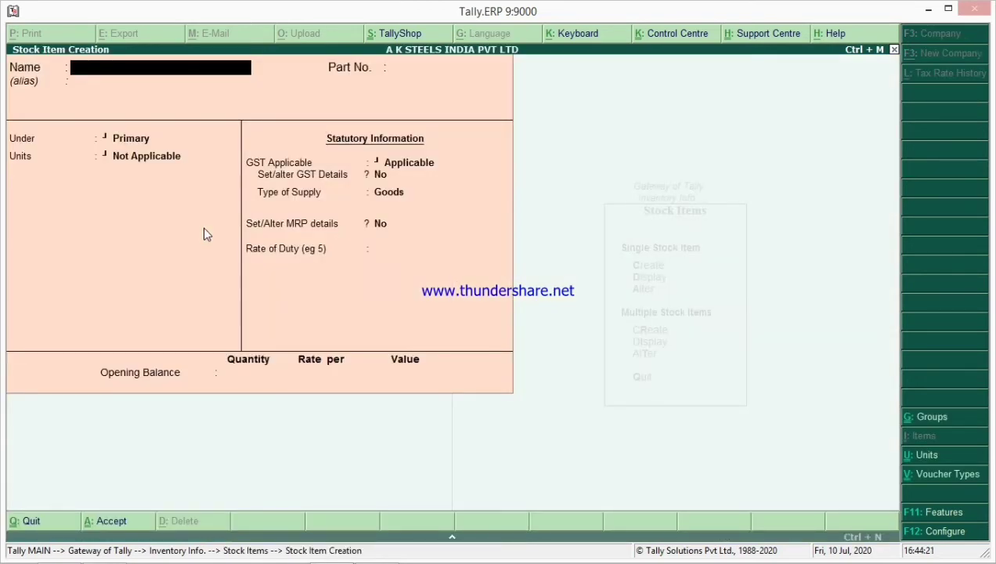
pyautogui.press('Escape')
pyautogui.press('Escape')
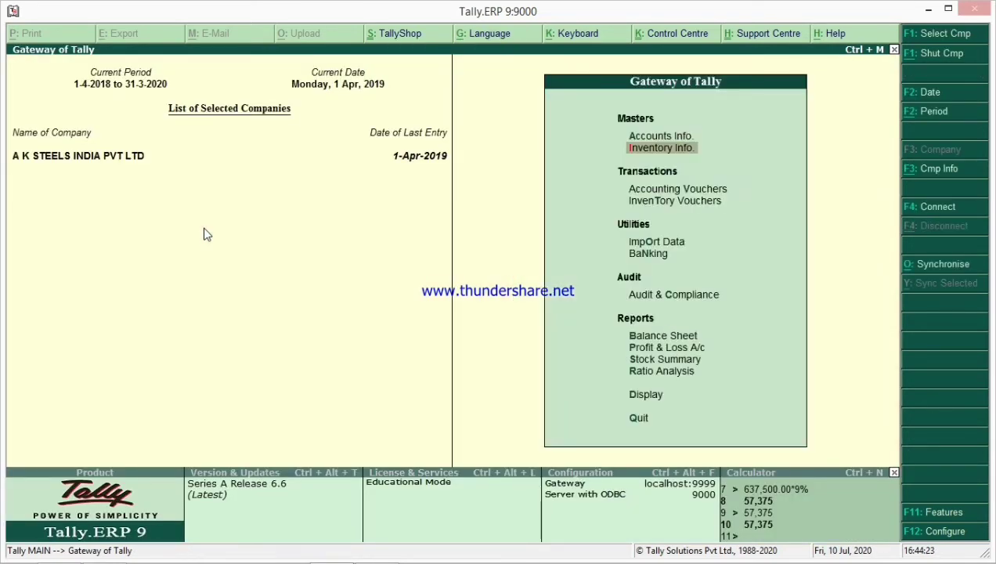
# Repeat the route from Inventory Info. through Stock Items to the creation form and quit back to the Gateway.
pyautogui.press('Return')
pyautogui.press('Down')
pyautogui.press('Return')
pyautogui.press('Return')
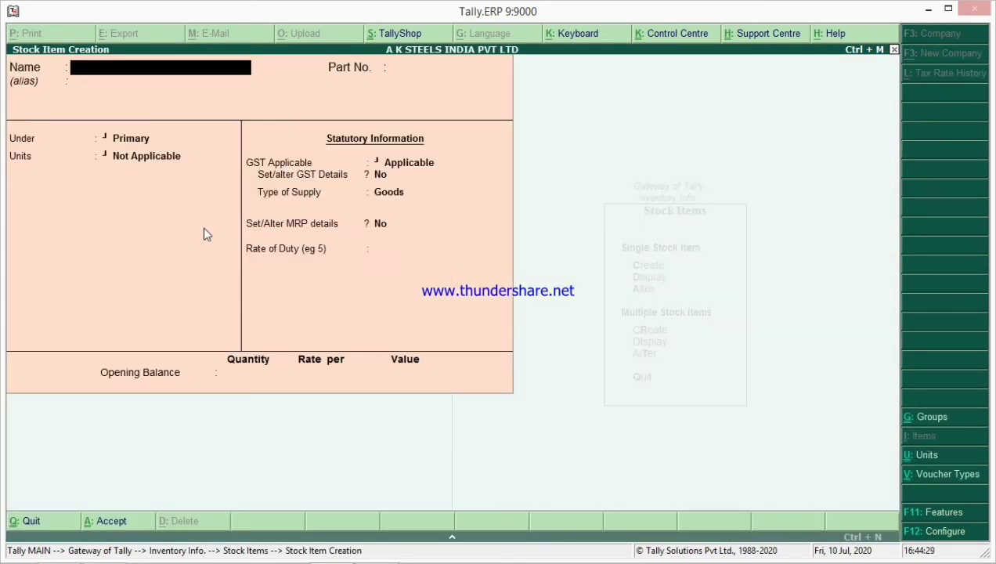
pyautogui.press('Escape')
pyautogui.press('y')
pyautogui.press('Escape')
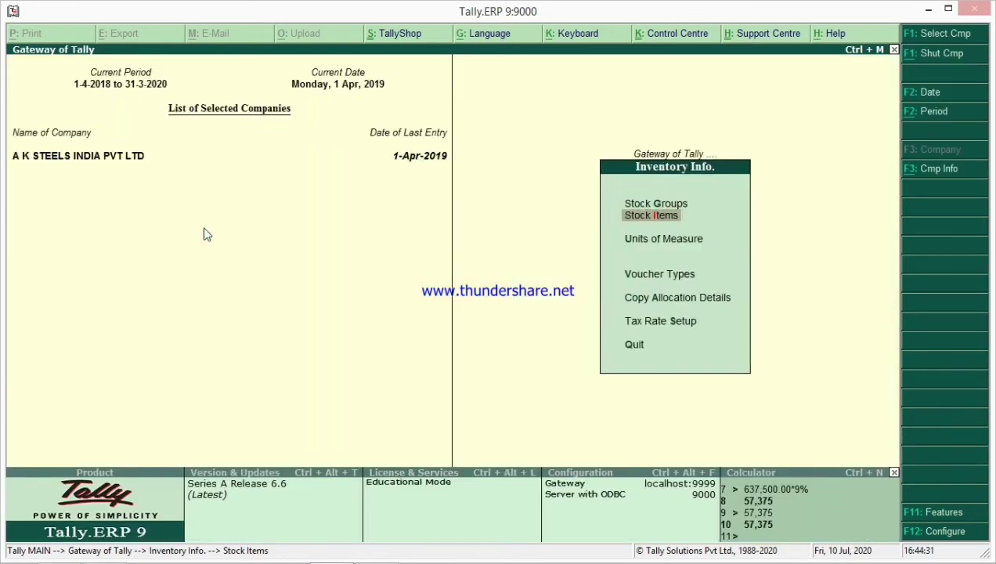
pyautogui.press('Escape')
# Switch to Shortcut Keys.docx in Word and delete items 7 and 8 about creating a stock item and a ledger.
pyautogui.hotkey('alt', 'Tab')
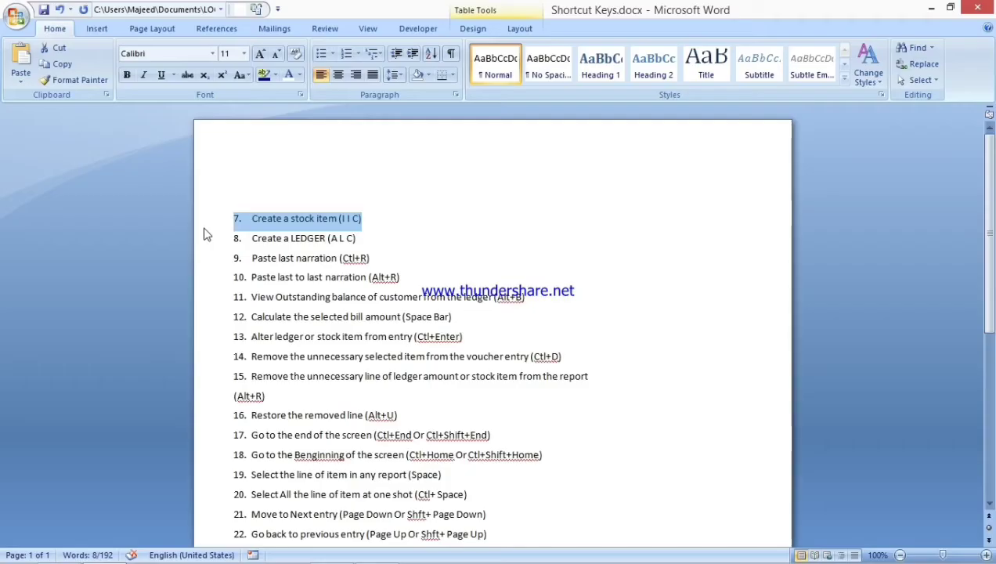
pyautogui.press('Delete')
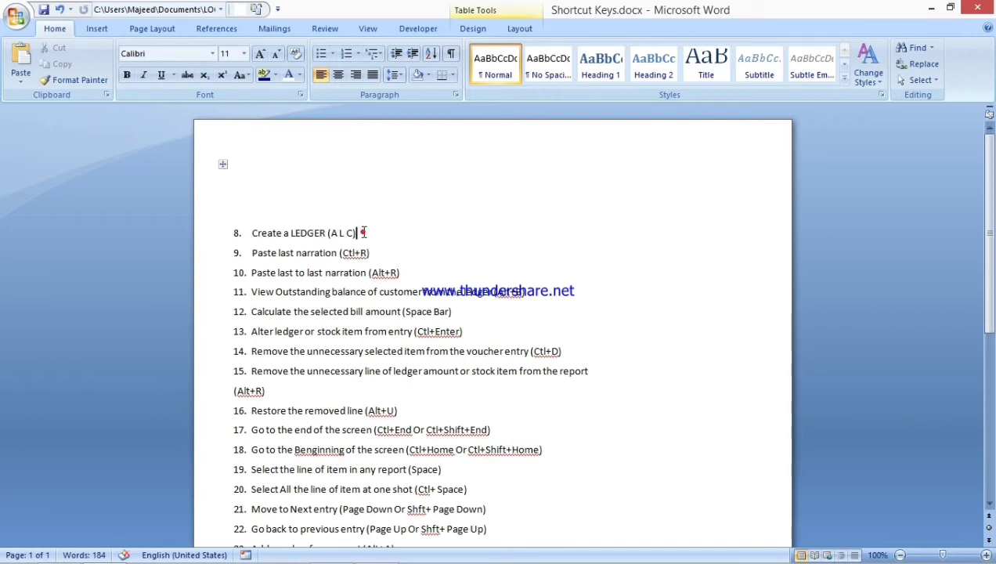
pyautogui.moveTo(357, 233); pyautogui.dragTo(225, 235)
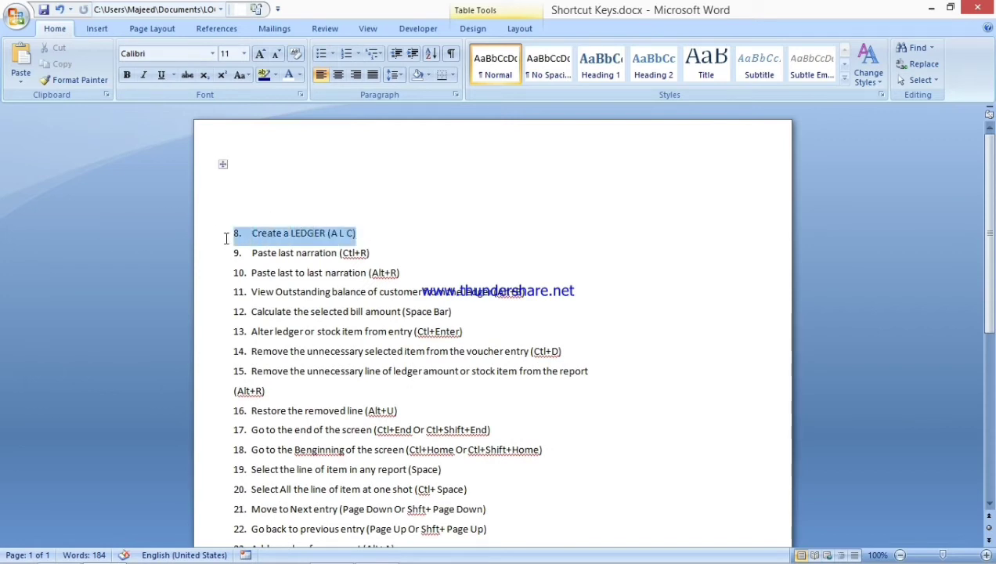
pyautogui.press('Delete')
# Switch to Tally.ERP 9, open single ledger creation through Accounts Info. and Ledgers, and return to the Gateway.
pyautogui.hotkey('alt', 'Tab')
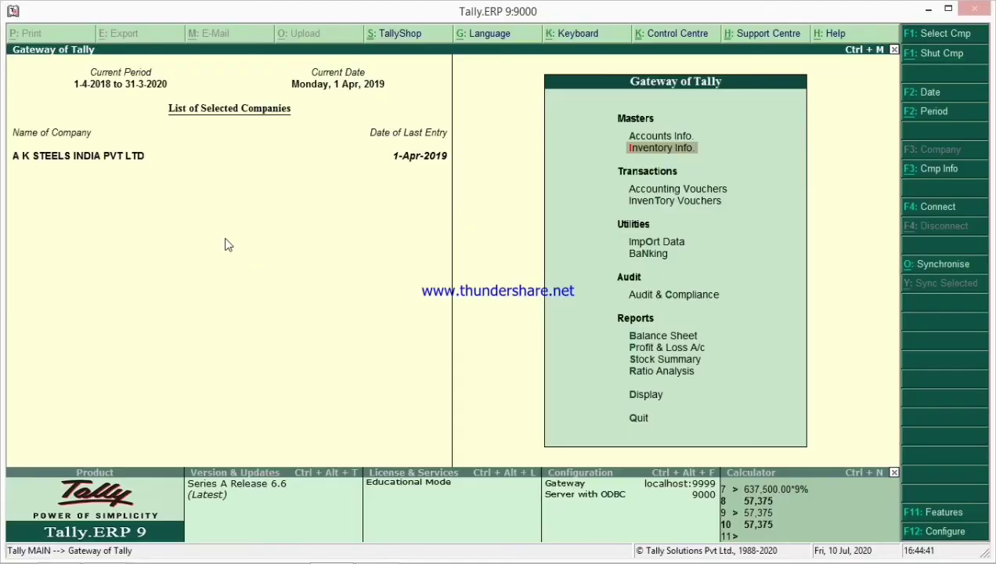
pyautogui.press('Up')
pyautogui.press('Return')
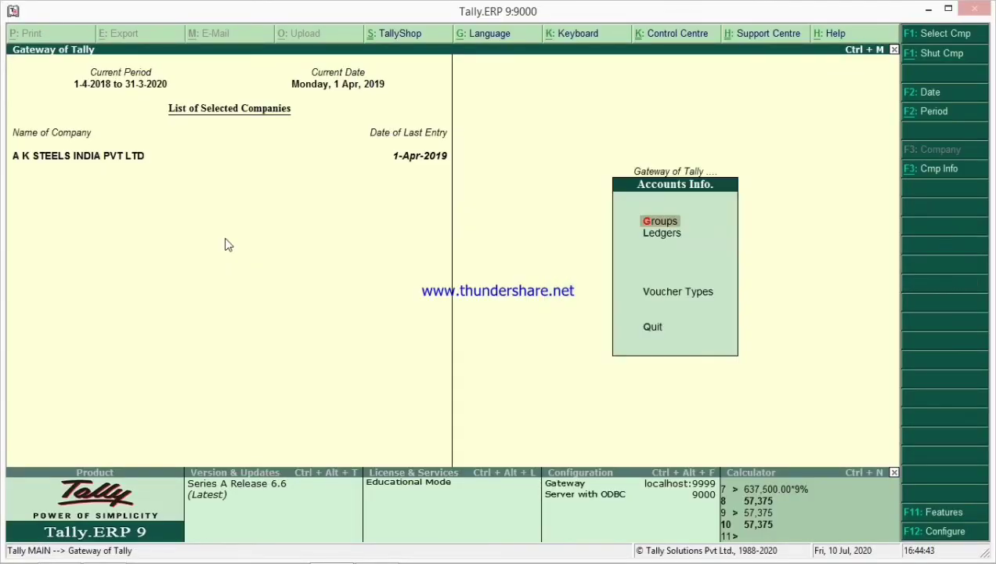
pyautogui.press('Down')
pyautogui.press('Return')
pyautogui.press('Return')
pyautogui.press('Escape')
pyautogui.press('Escape')
pyautogui.press('Escape')
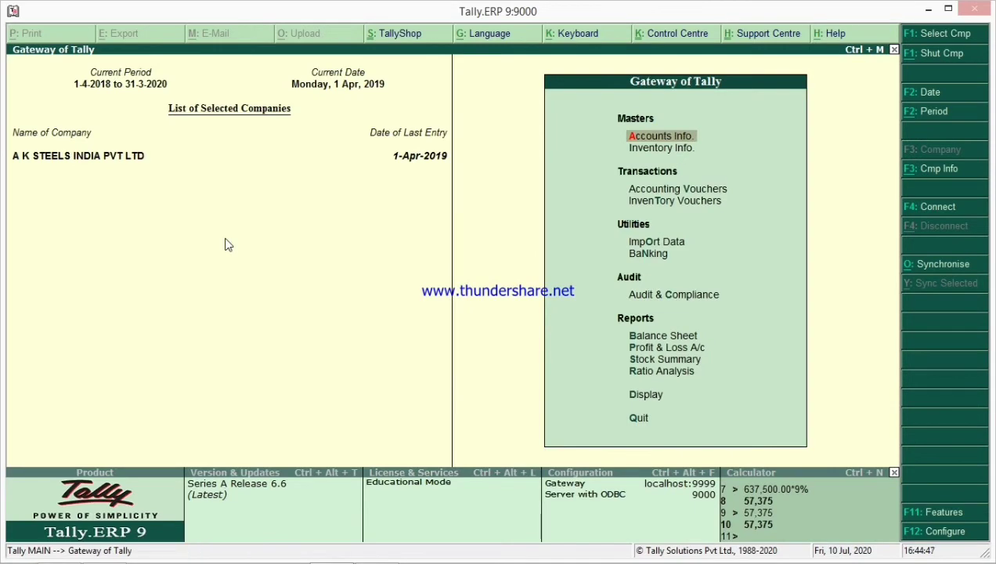
# Open the Ledger Creation form once more through Accounts Info. and Ledgers.
pyautogui.press('Return')
pyautogui.press('Down')
pyautogui.press('Return')
pyautogui.press('Return')
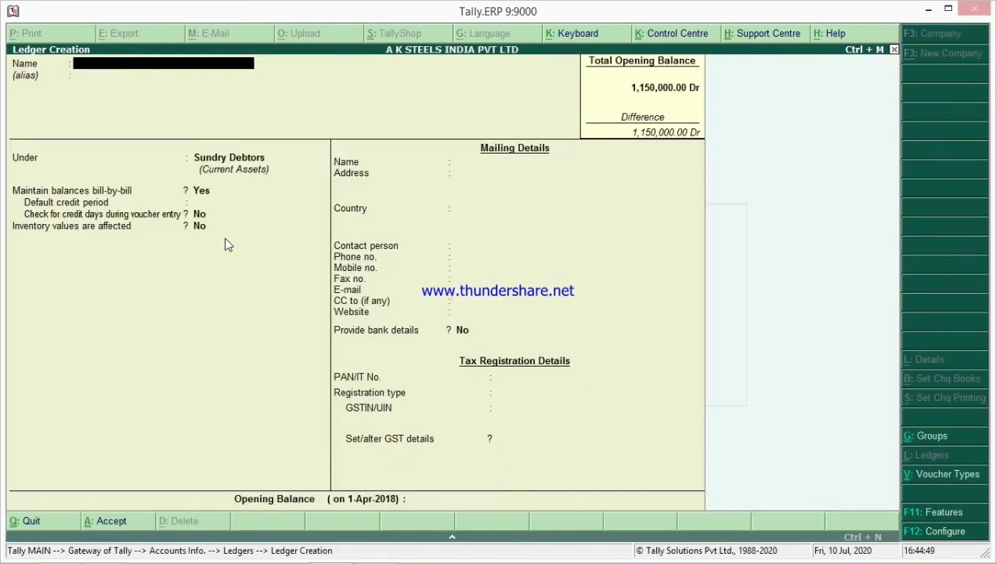
# Close the Ledger Creation form without saving and return to the Gateway of Tally.
pyautogui.press('Escape')
pyautogui.press('Return')
pyautogui.press('Escape')
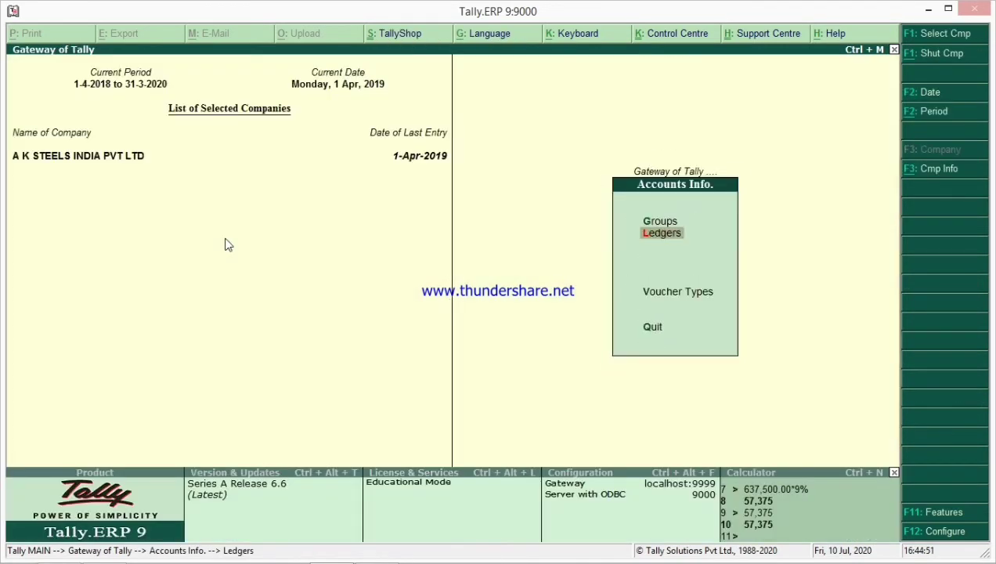
pyautogui.press('Escape')
# Switch to Shortcut Keys.docx in Word and delete the text of item 9 about pasting the last narration.
pyautogui.hotkey('alt', 'Tab')
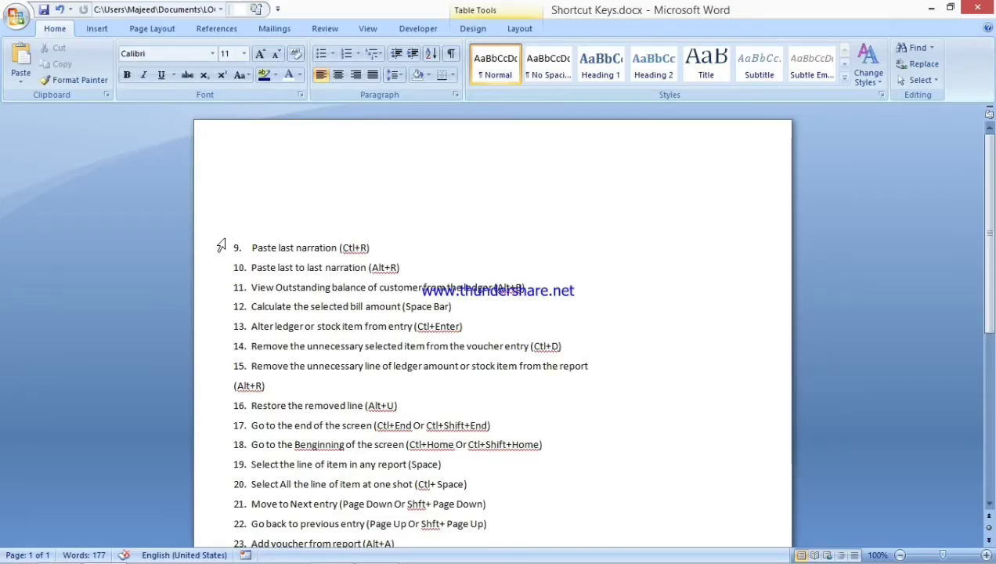
pyautogui.moveTo(376, 249); pyautogui.dragTo(254, 250)
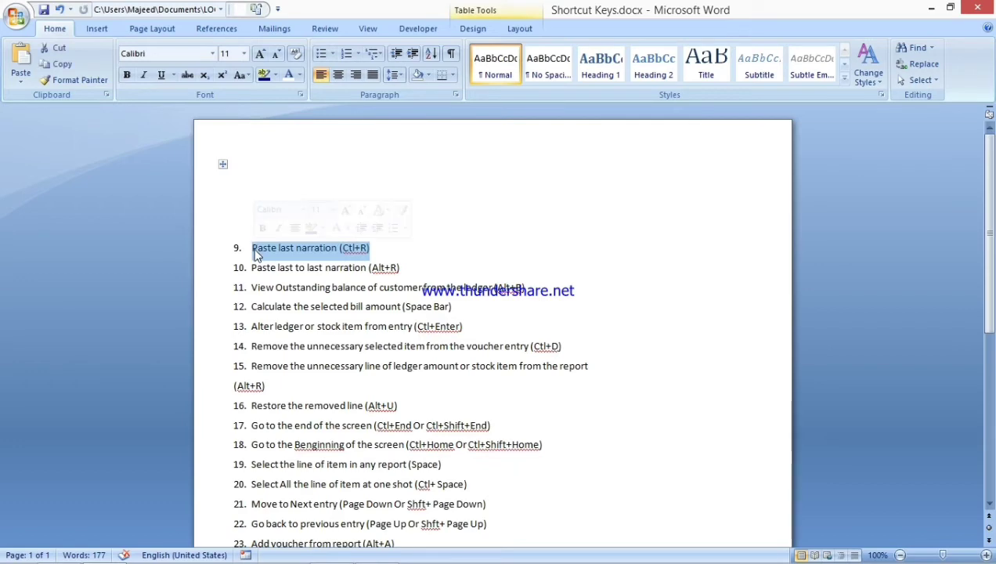
pyautogui.press('Delete')
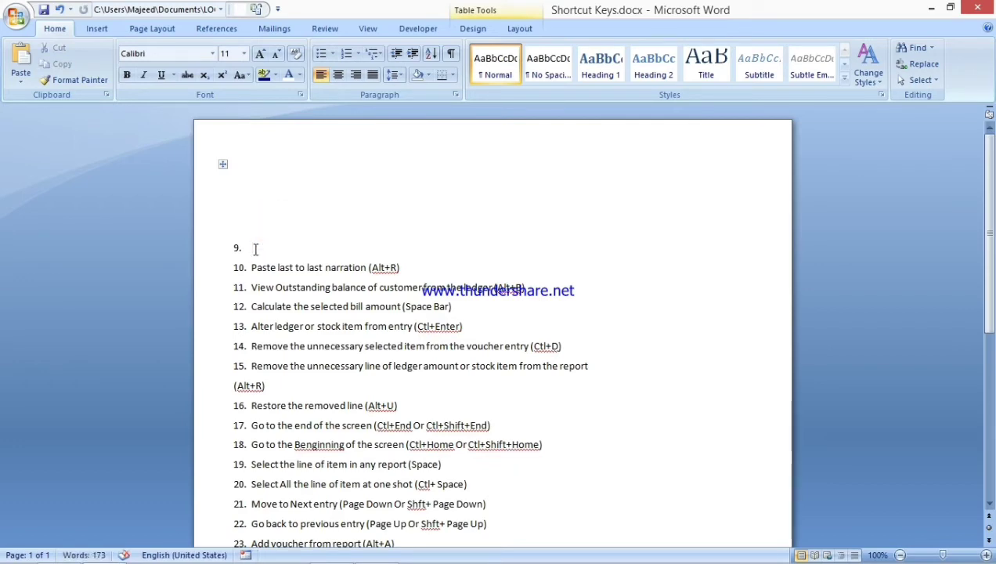
# Switch to Tally.ERP 9 and open a new payment voucher from Accounting Vouchers.
pyautogui.hotkey('alt', 'Tab')
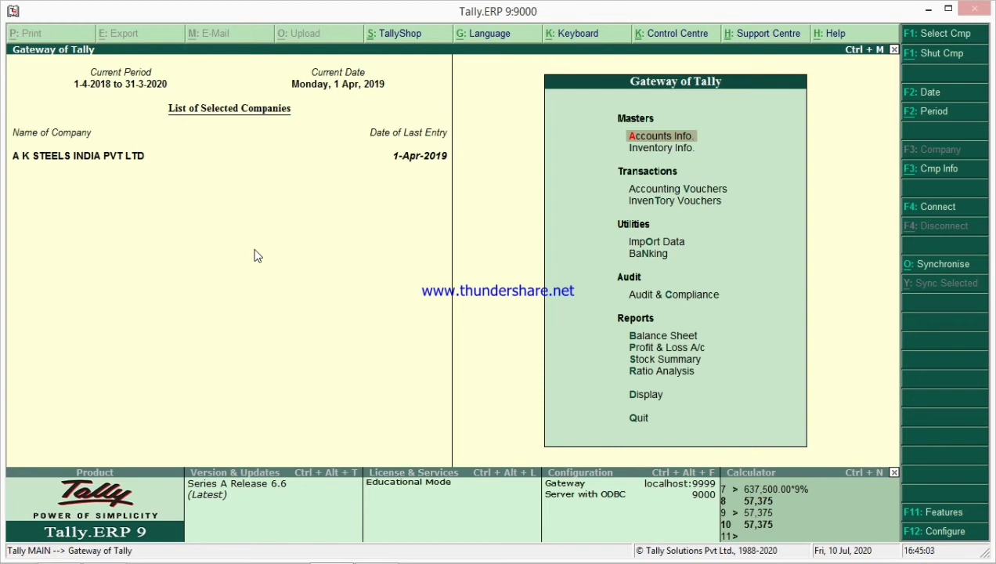
pyautogui.press('v')
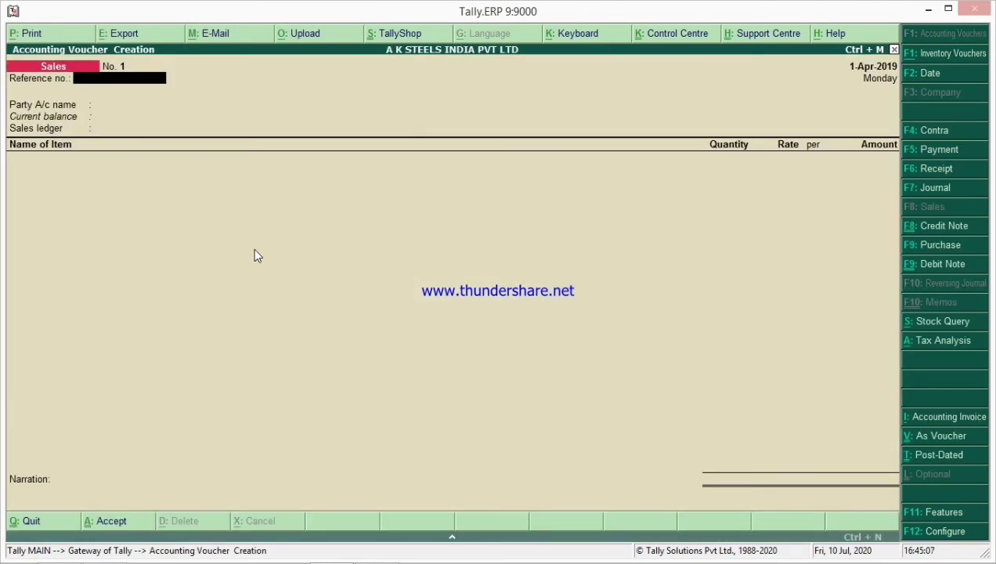
pyautogui.press('F5')
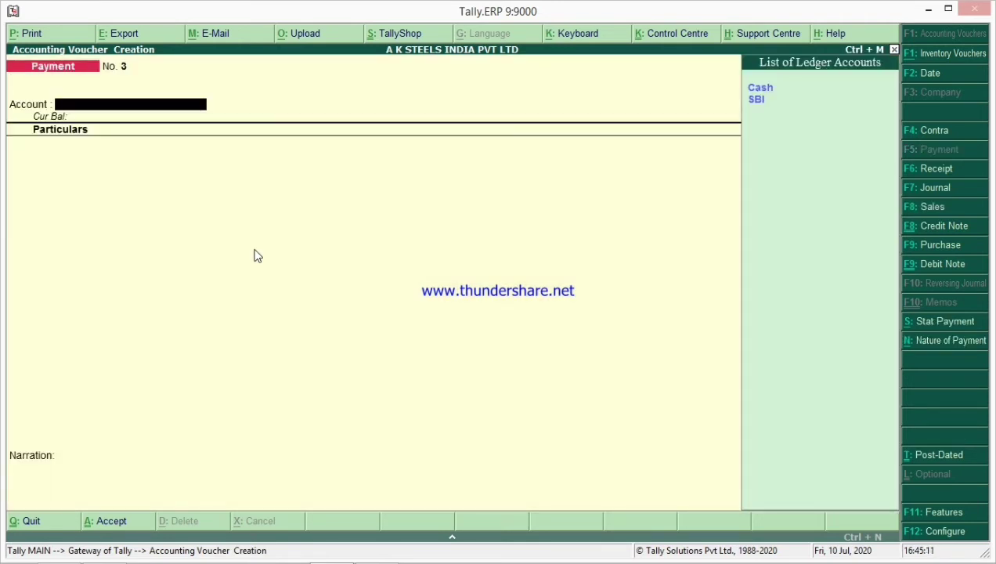
# Record a payment of 15,000 from Cash to Salary A/c with the narration "paid to A" and save the voucher.
pyautogui.press('Return')
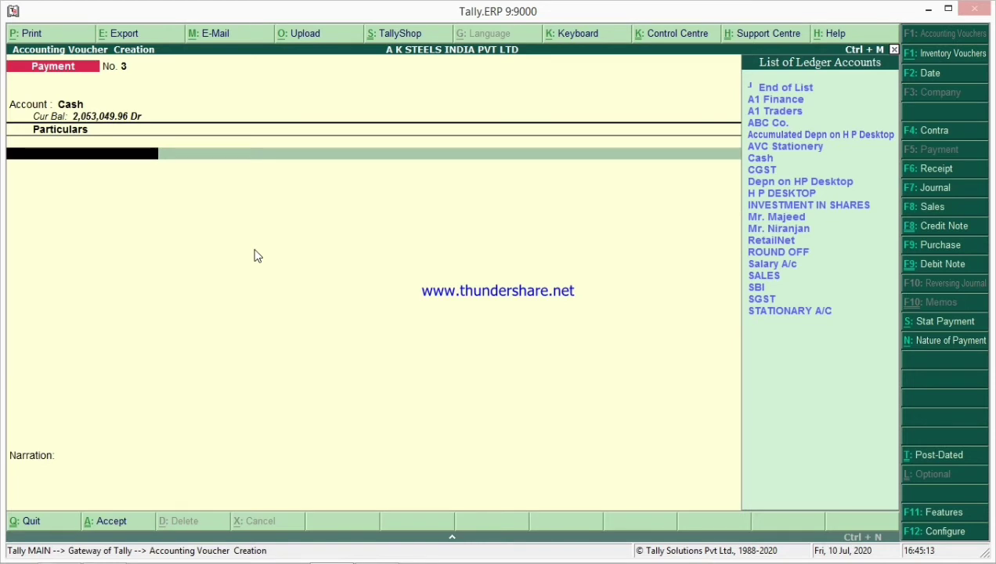
pyautogui.write('Sa')
pyautogui.press('Return')
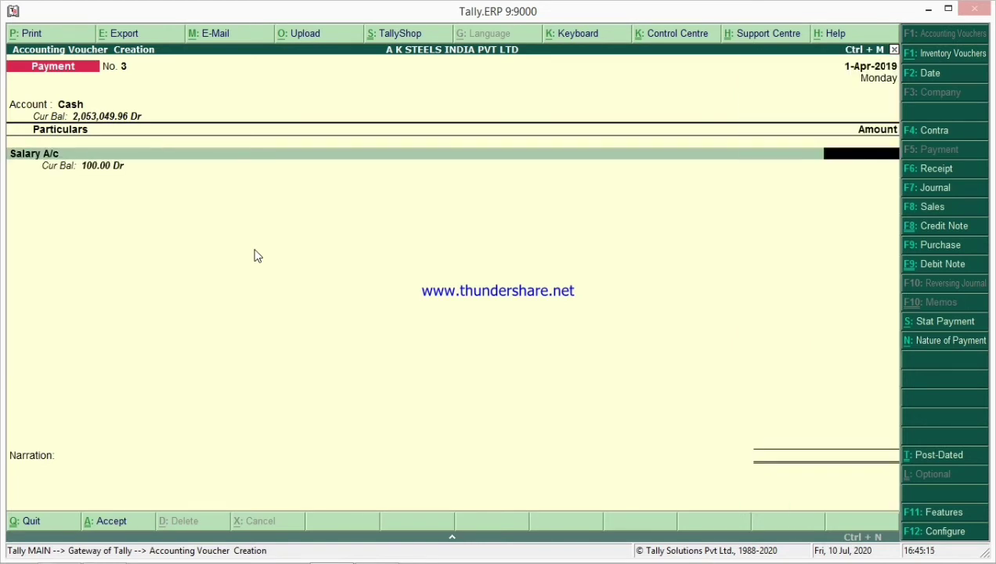
pyautogui.write('15000')
pyautogui.press('Return')
pyautogui.press('Return')
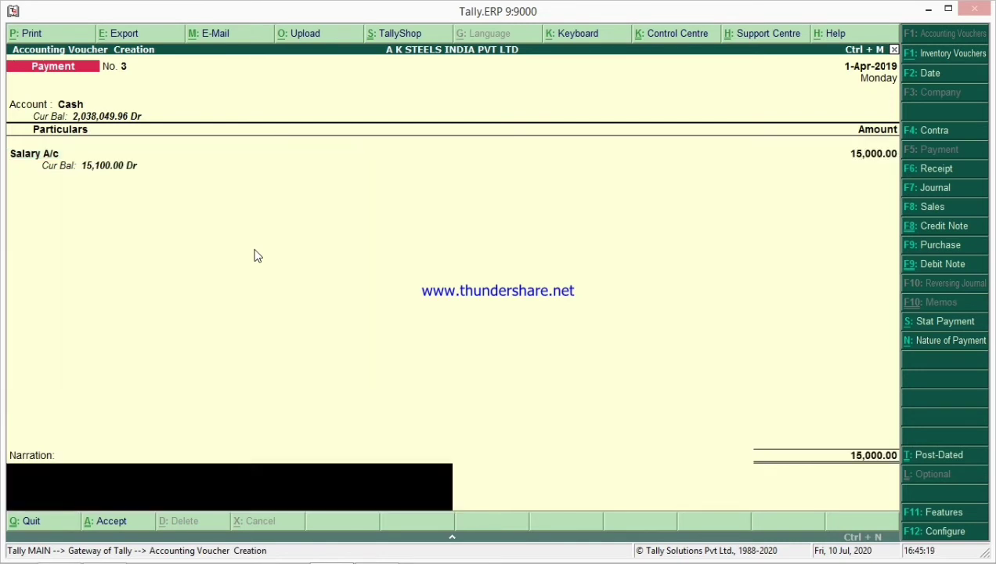
pyautogui.write('paid to A')
pyautogui.press('Return')
pyautogui.press('Return')
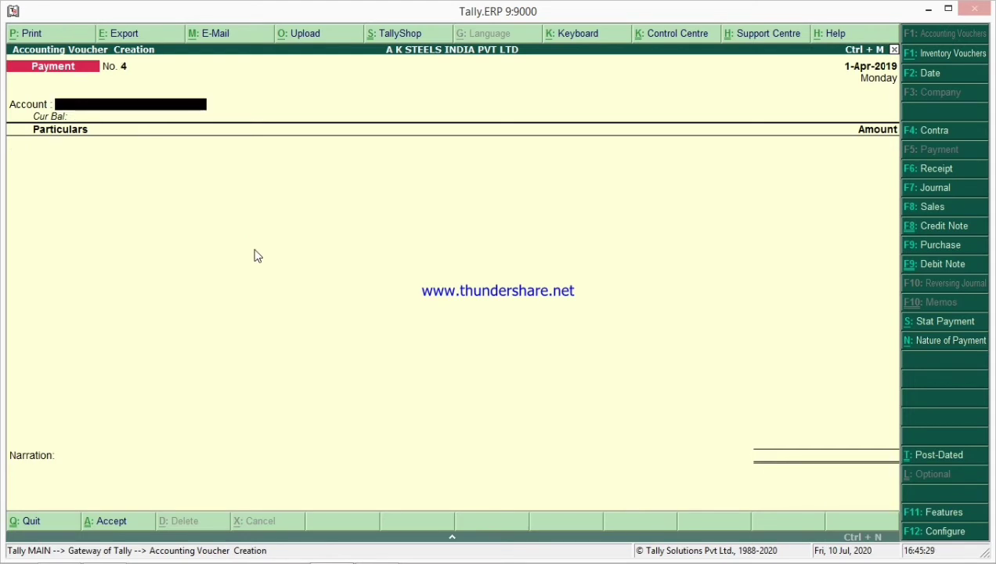
# Record a second payment of 20,000 from Cash to Salary A/c with the narration "paid to b" and save it.
pyautogui.press('Down')
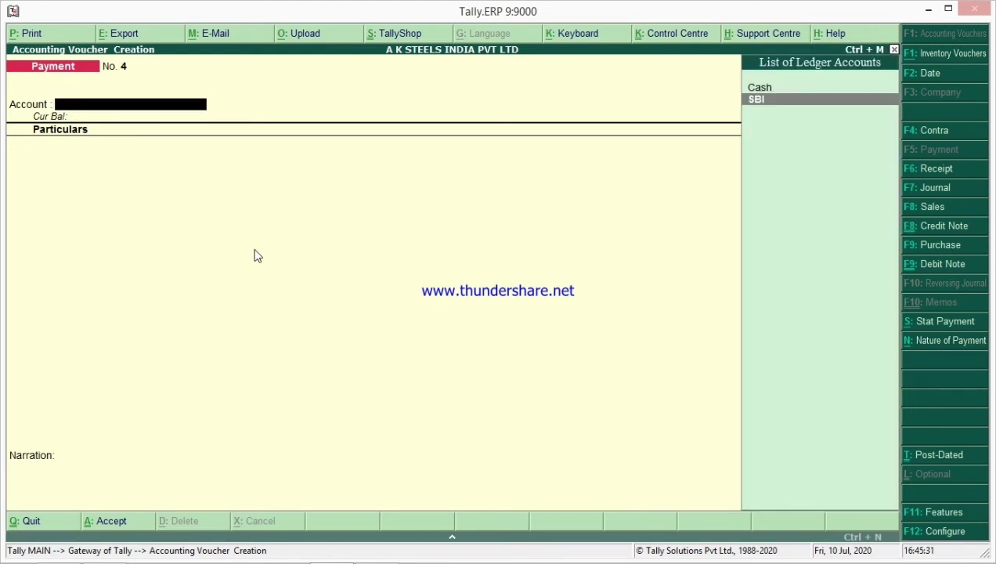
pyautogui.press('Up')
pyautogui.press('Return')
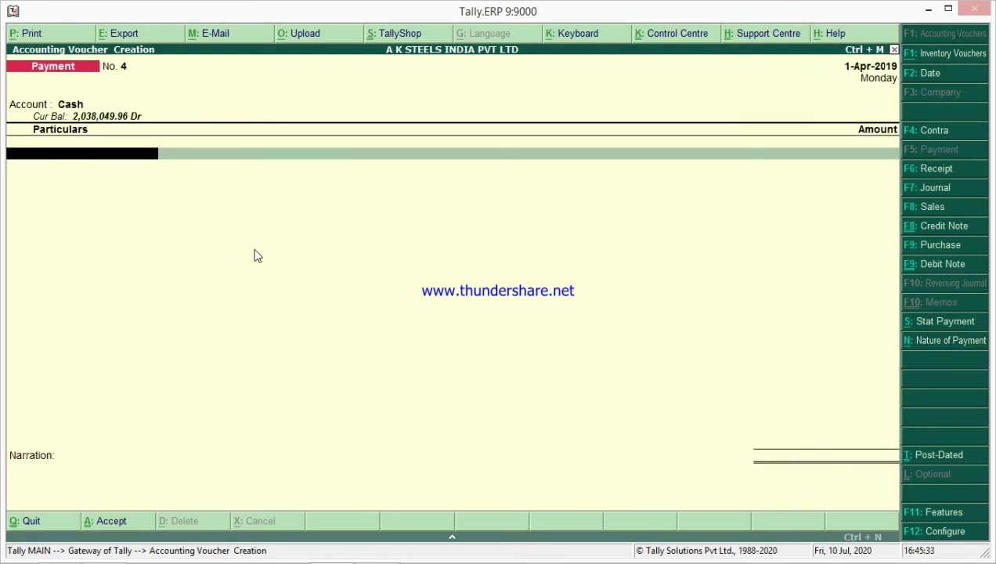
pyautogui.write('Salary A/c')
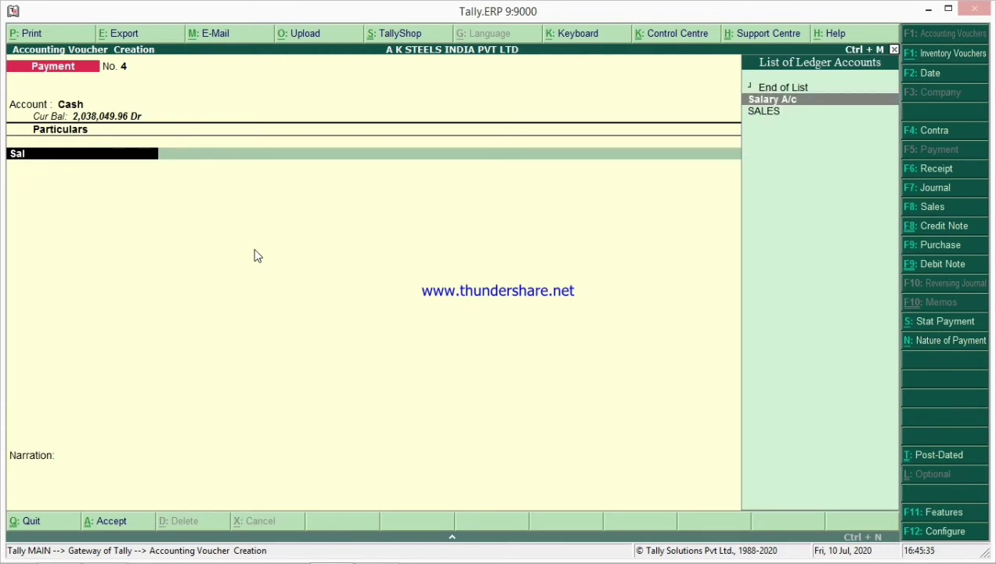
pyautogui.press('Return')
pyautogui.write('20,000')
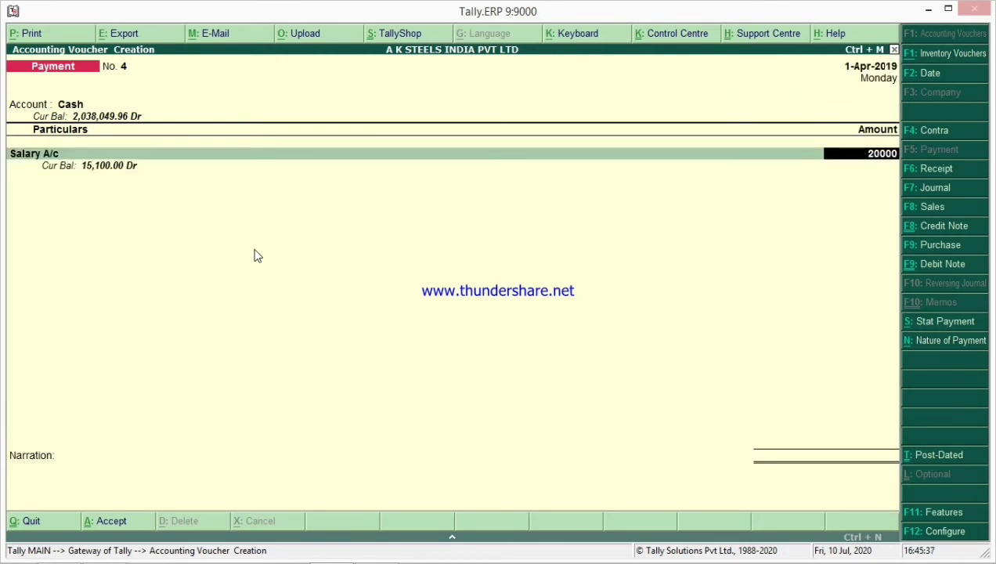
pyautogui.press('Return')
pyautogui.press('Return')
pyautogui.write('pa')
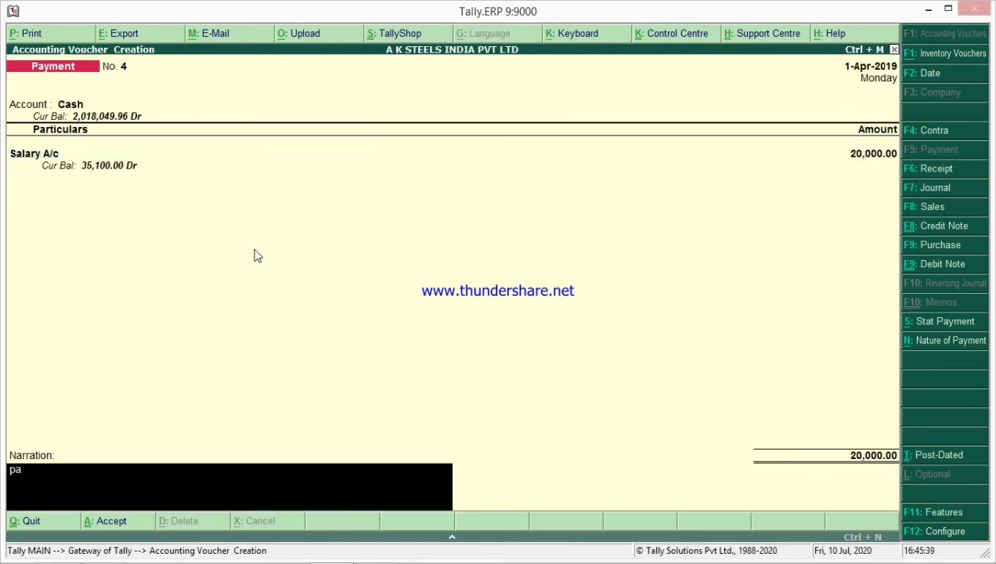
pyautogui.write('id to b')
pyautogui.press('Return')
pyautogui.press('Return')
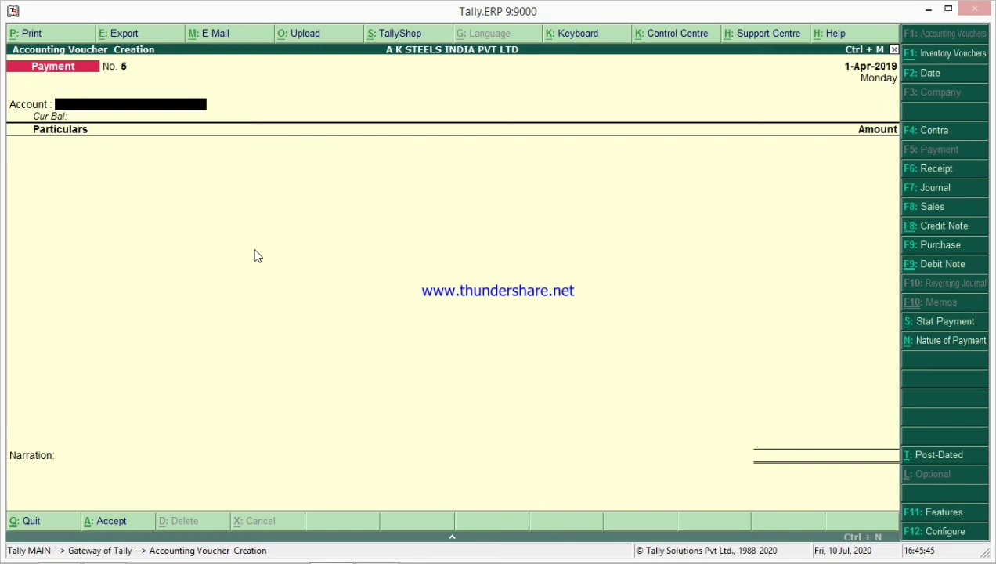
# Switch to Shortcut Keys.docx in Word and delete the empty item 9 together with item 10 about the last-to-last narration.
pyautogui.hotkey('alt', 'Tab')
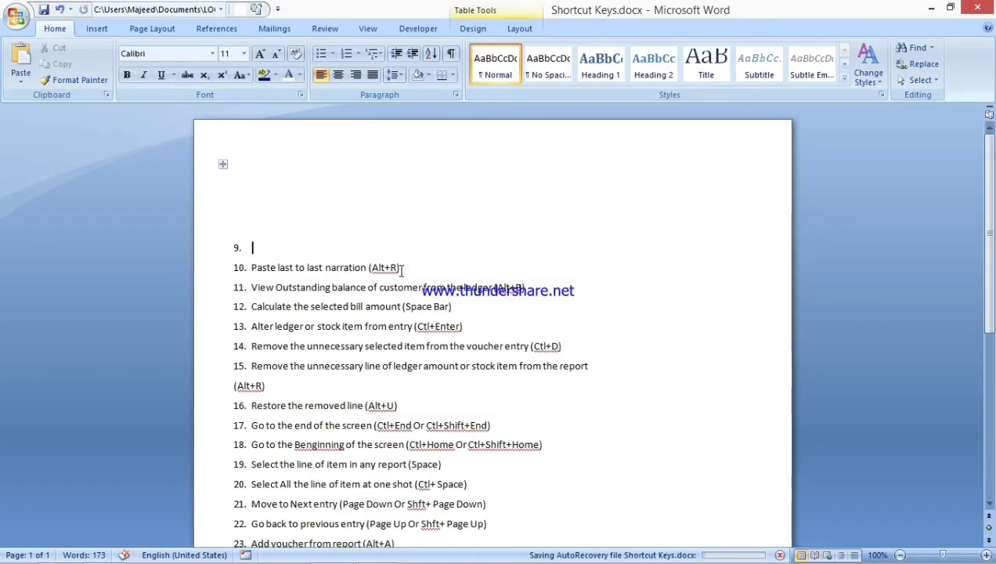
pyautogui.moveTo(407, 270); pyautogui.dragTo(311, 258)
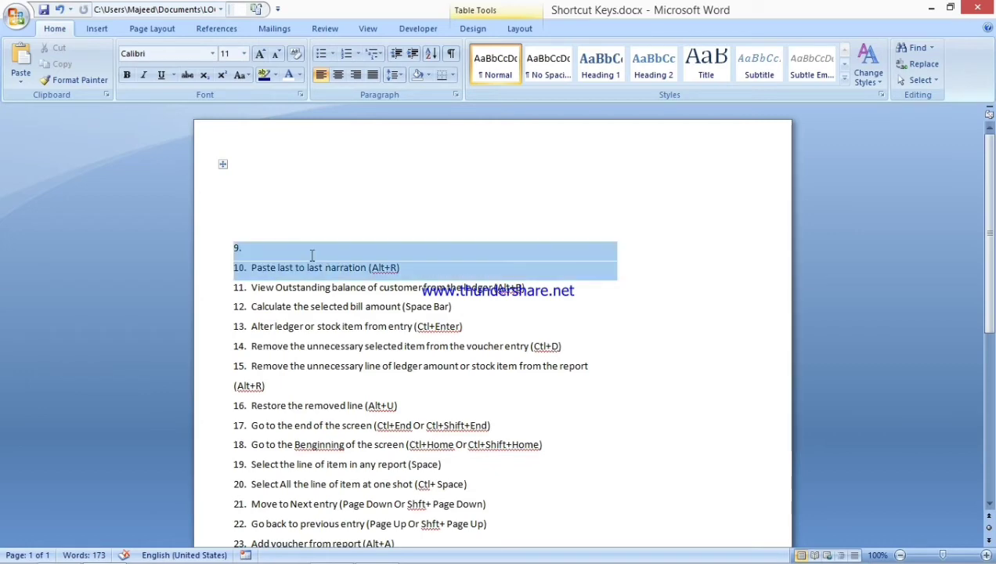
pyautogui.press('BackSpace')
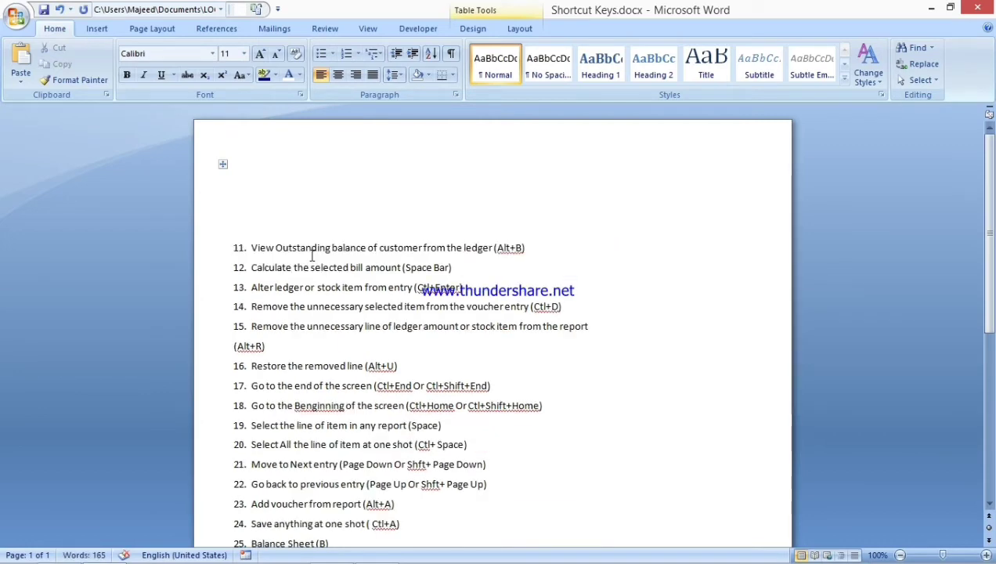
# Switch to Tally.ERP 9 and fill a third payment voucher with 15,000 from Cash to Salary A/c, up to the narration.
pyautogui.hotkey('alt', 'Tab')
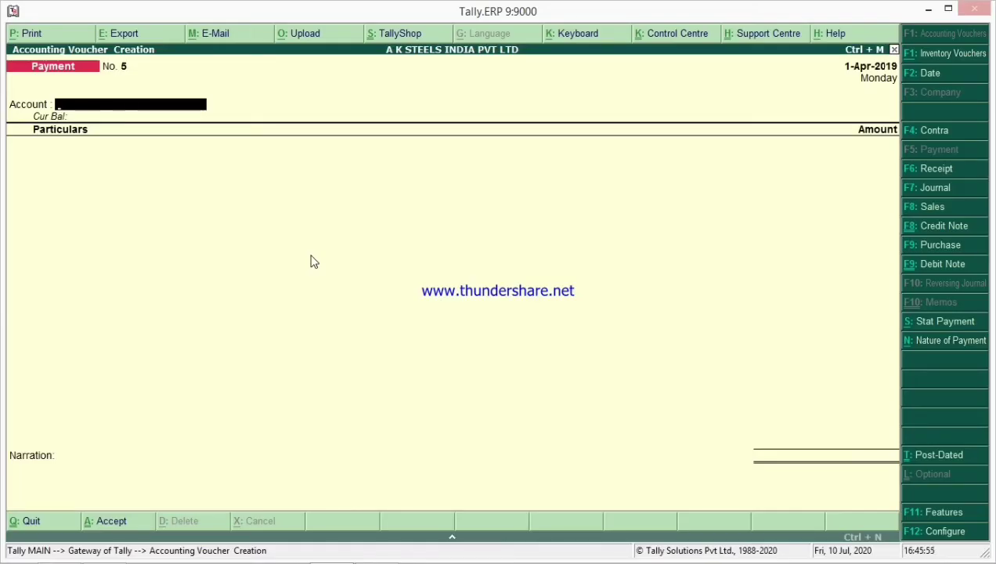
pyautogui.press('Return')
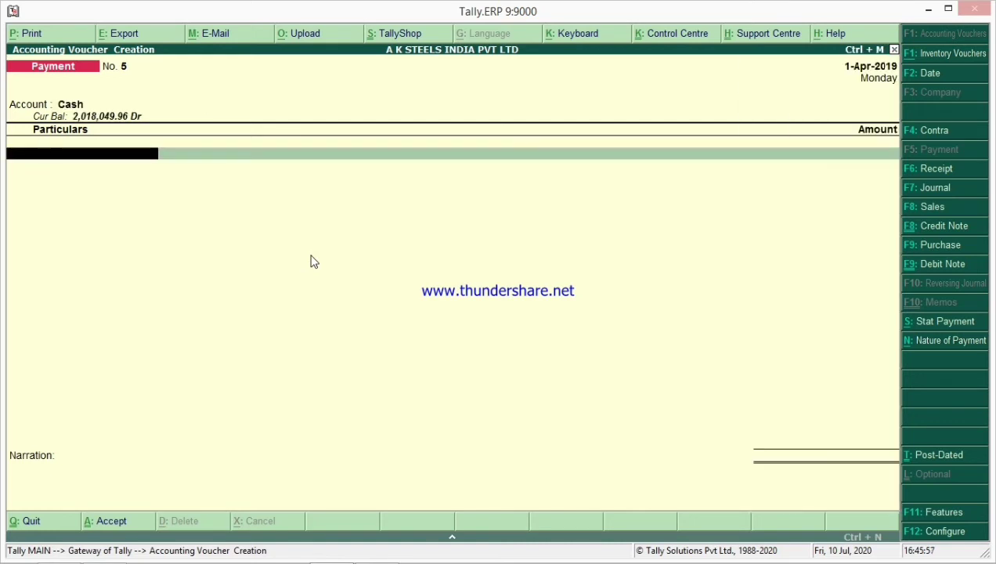
pyautogui.press('Down')
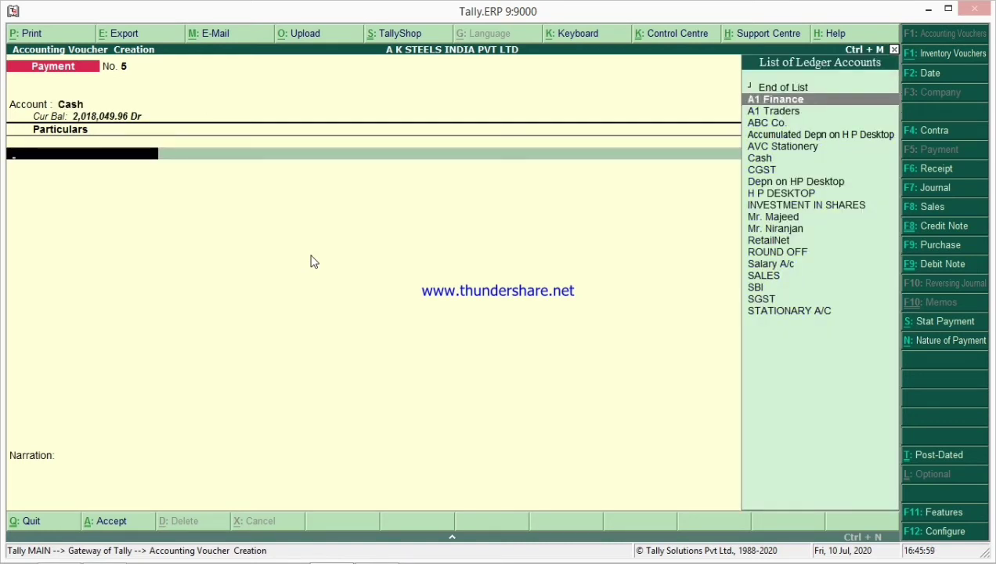
pyautogui.write('Sa')
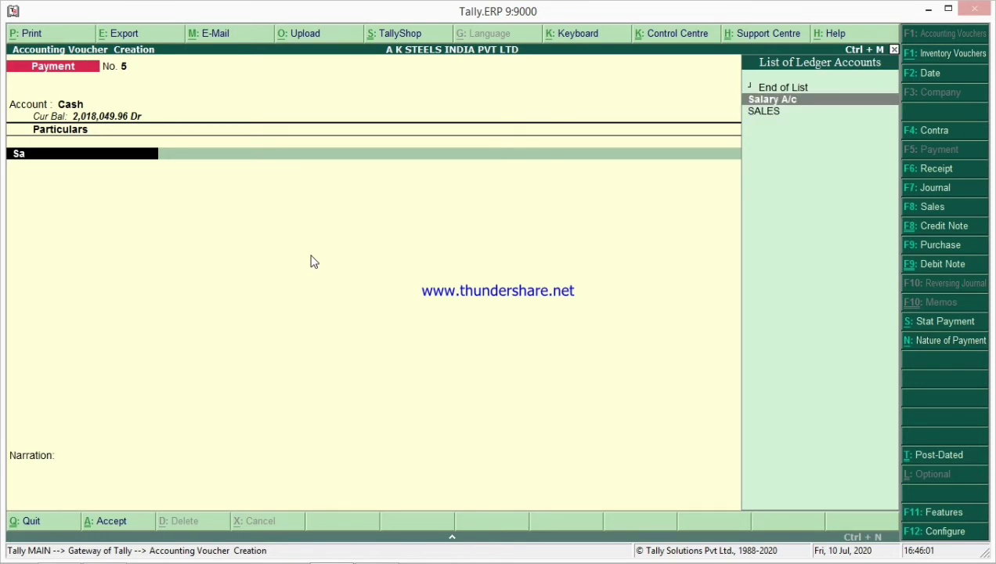
pyautogui.press('Return')
pyautogui.write('15000')
pyautogui.press('Return')
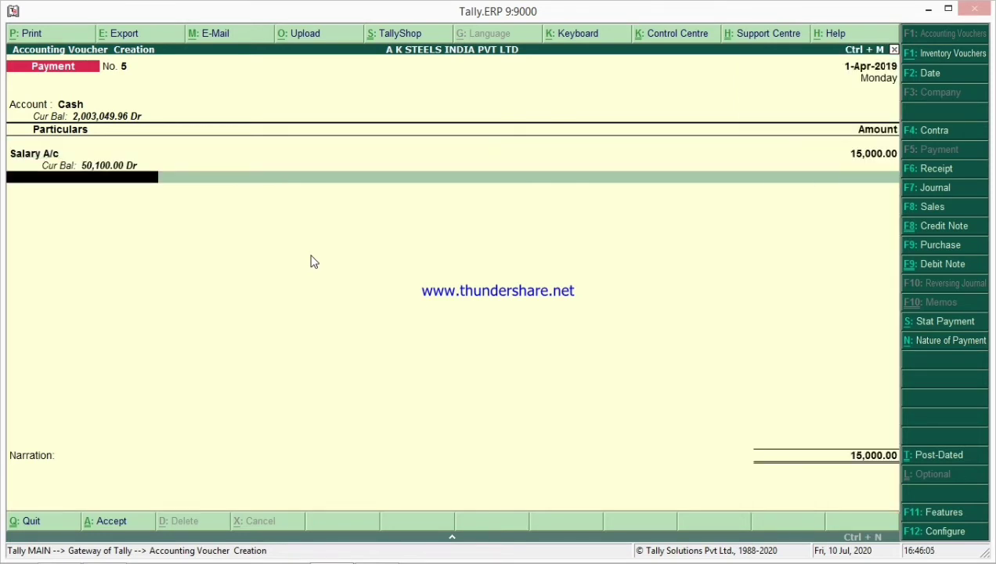
pyautogui.press('Return')
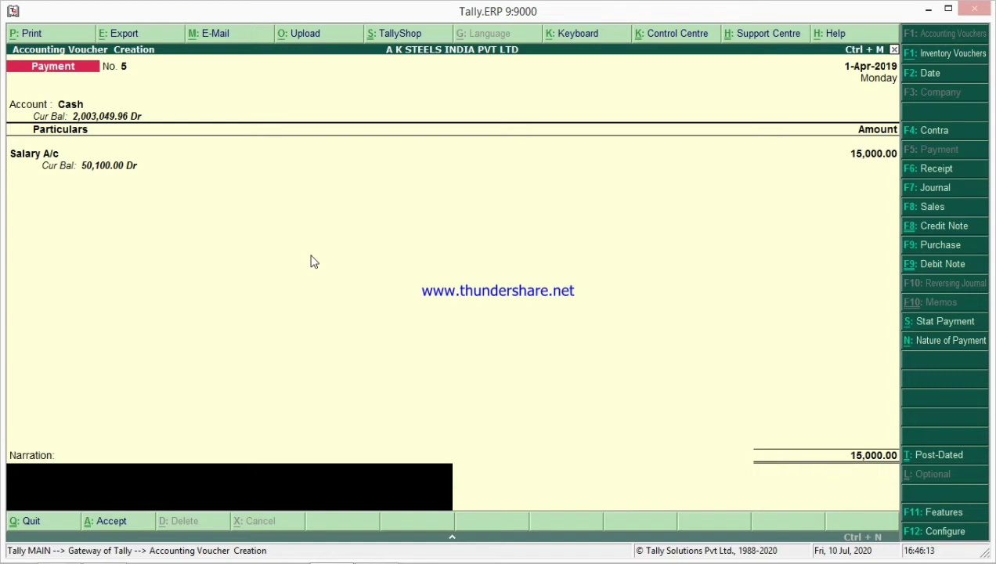
# Enter the narration "paid to b" in the payment voucher, clear it, and enter the same narration again.
pyautogui.write('paid to b')
pyautogui.press('BackSpace')
pyautogui.press('BackSpace')
pyautogui.press('BackSpace')
pyautogui.press('BackSpace')
pyautogui.press('BackSpace')
pyautogui.press('BackSpace')
pyautogui.press('BackSpace')
pyautogui.press('BackSpace')
pyautogui.press('BackSpace')
pyautogui.write('paid to b')
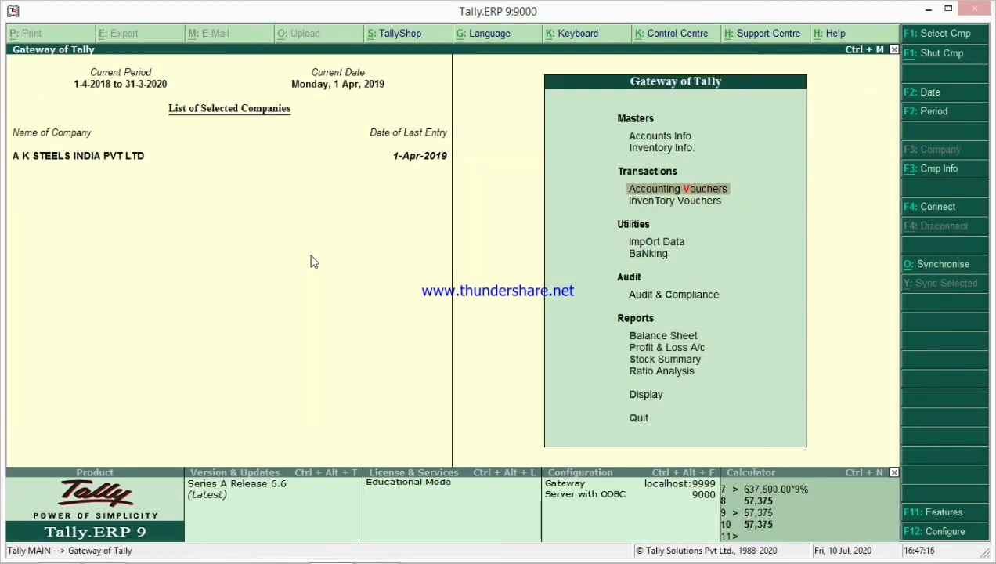
# Switch to Shortcut Keys.docx in Word and delete item 11 about viewing a customer's outstanding balance.
pyautogui.hotkey('alt', 'Tab')
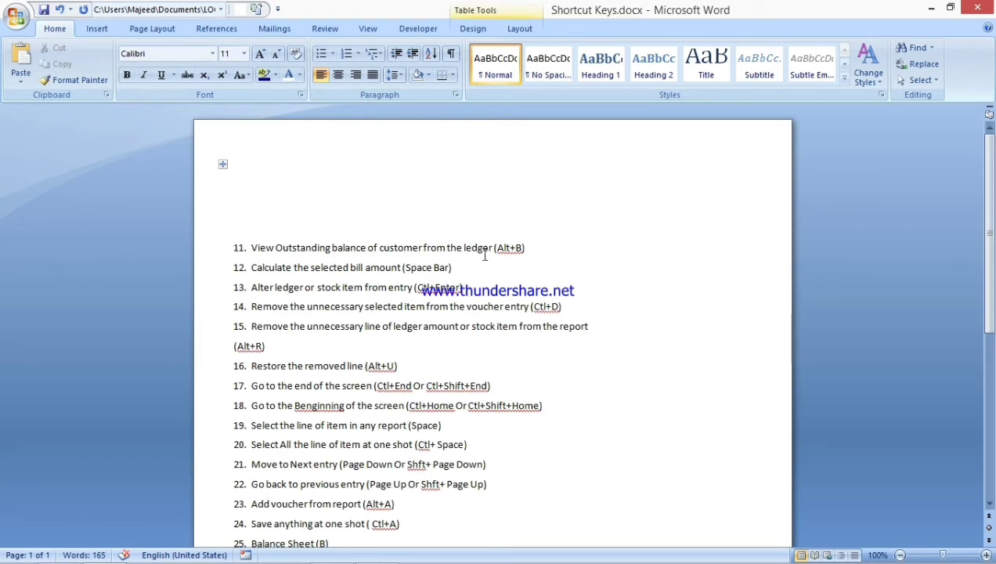
pyautogui.moveTo(541, 248); pyautogui.dragTo(235, 249)
pyautogui.press('Delete')
# Switch to Tally.ERP 9 and display the ledger vouchers of A1 Traders from the account books.
pyautogui.hotkey('alt', 'Tab')
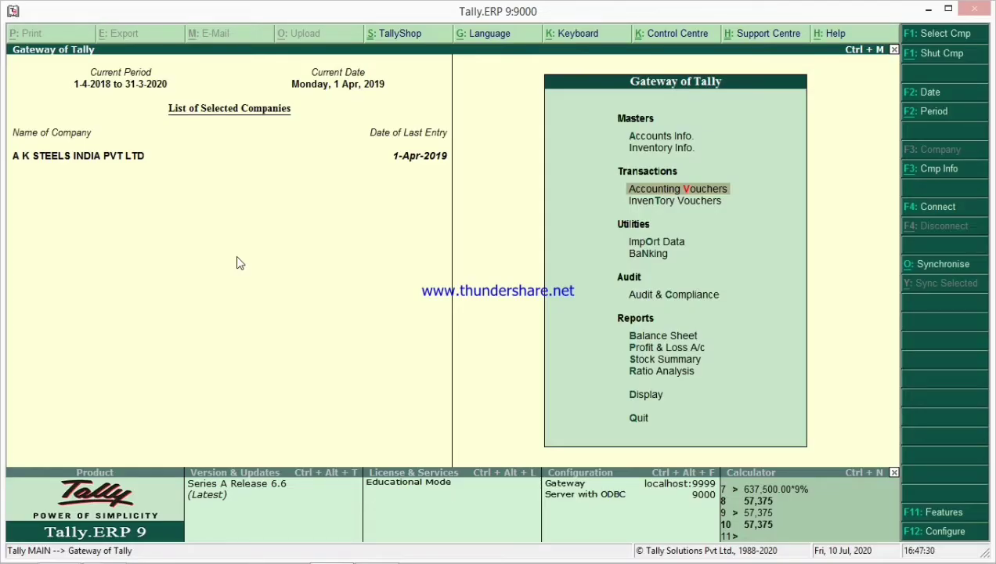
pyautogui.press('Down')
pyautogui.press('Up')
pyautogui.press('d')
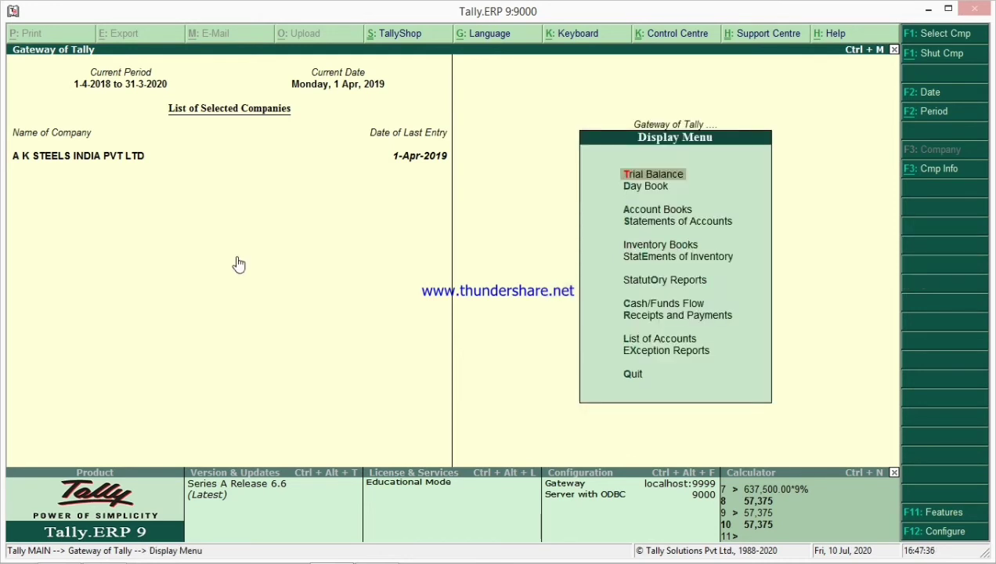
pyautogui.press('a')
pyautogui.press('l')
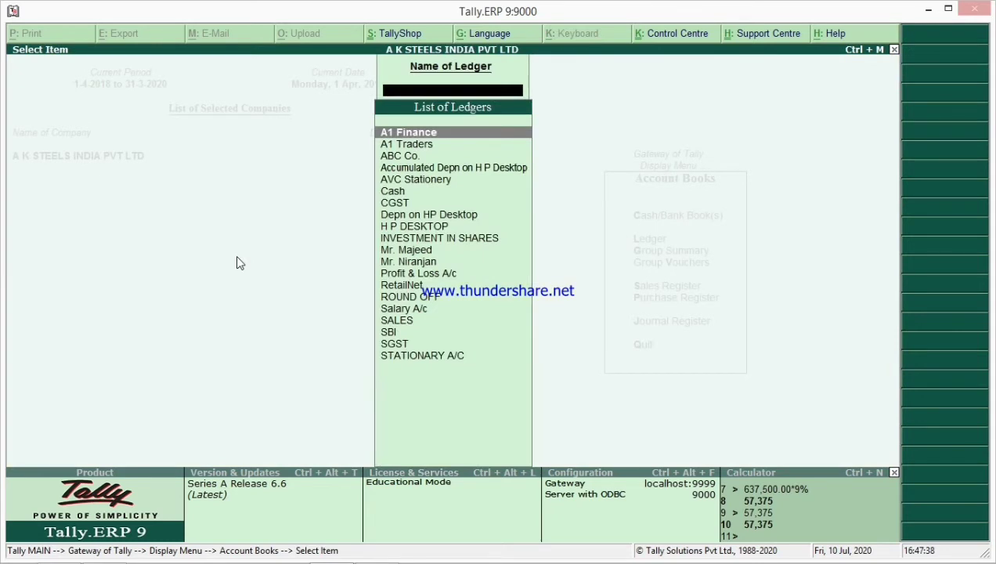
pyautogui.press('Down')
pyautogui.press('Return')
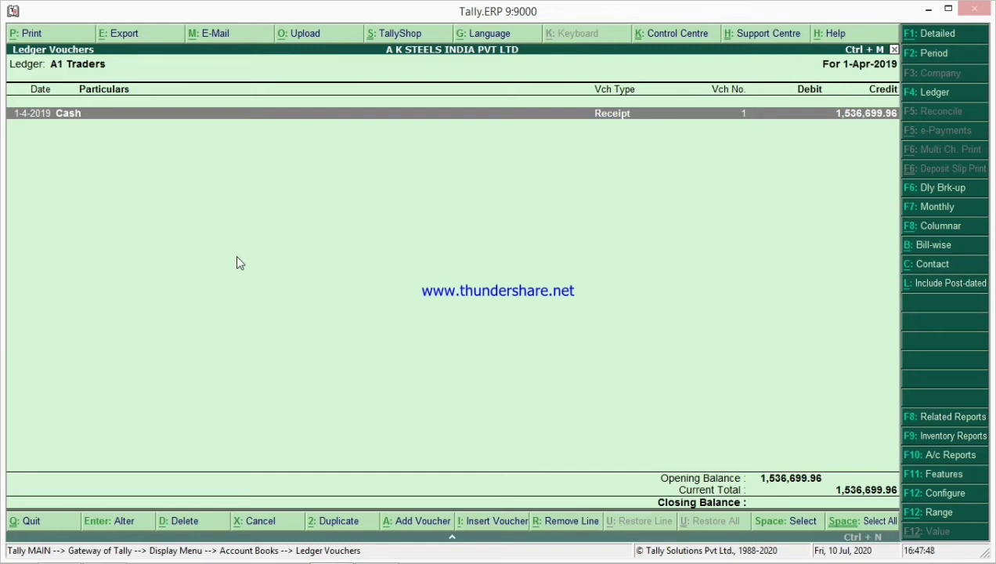
# View the bill-wise outstanding of A1 Traders, return to its ledger vouchers and switch to Shortcut Keys.docx in Word.
pyautogui.hotkey('alt', 'b')
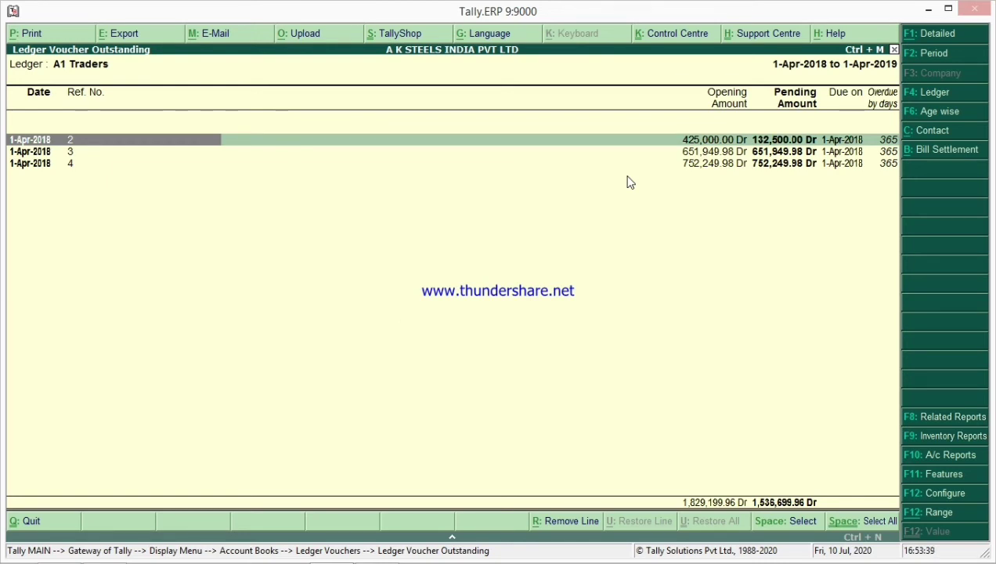
pyautogui.press('Escape')
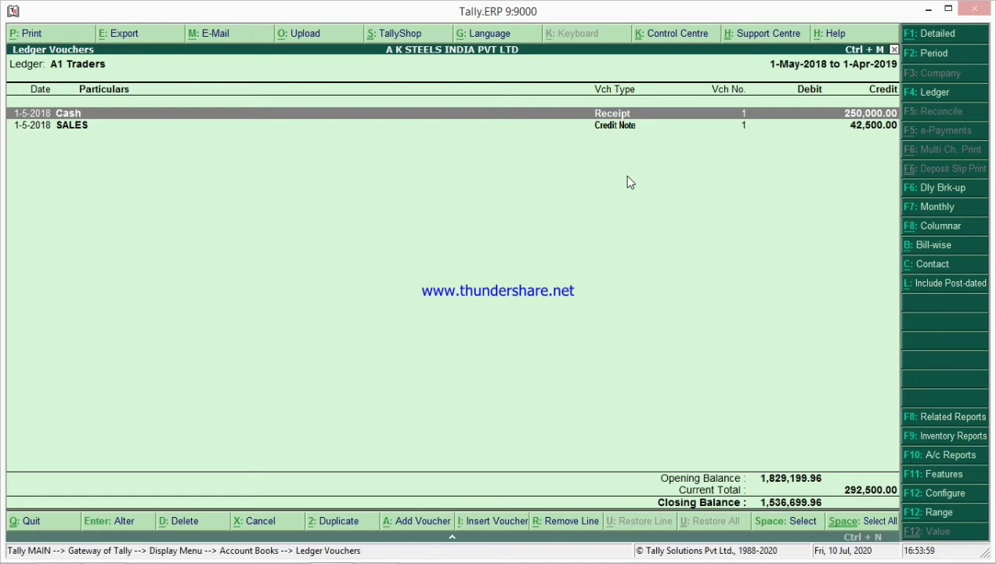
pyautogui.hotkey('alt', 'Tab')
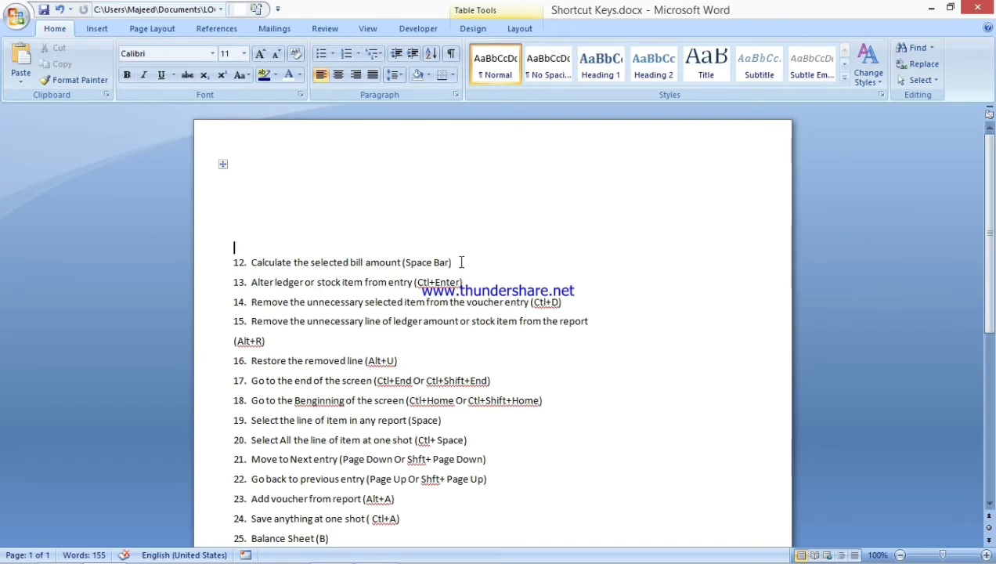
# Delete item 12 about calculating the selected bill amount from the shortcut list.
pyautogui.click(459, 262)
pyautogui.moveTo(460, 262); pyautogui.dragTo(342, 256)
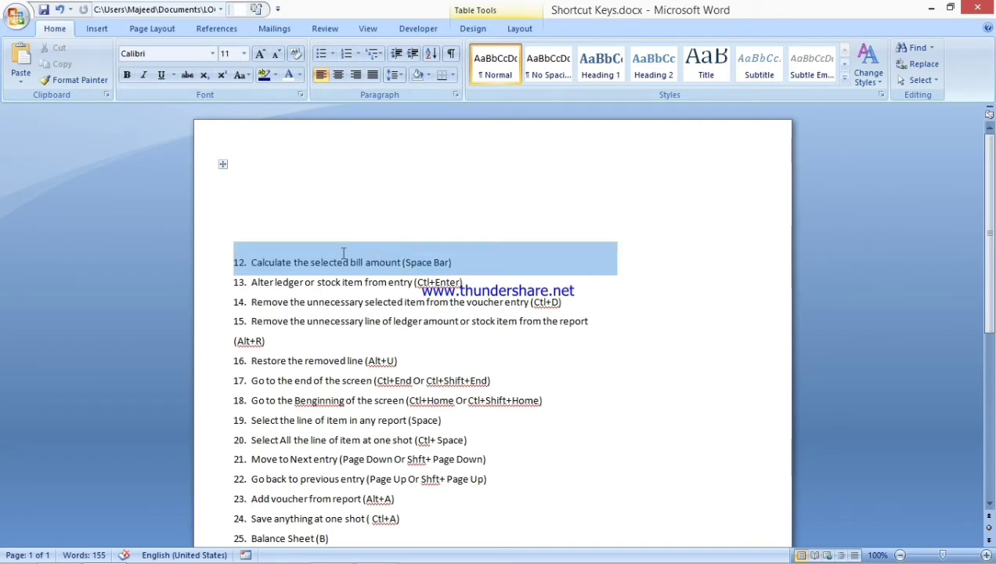
pyautogui.press('Delete')
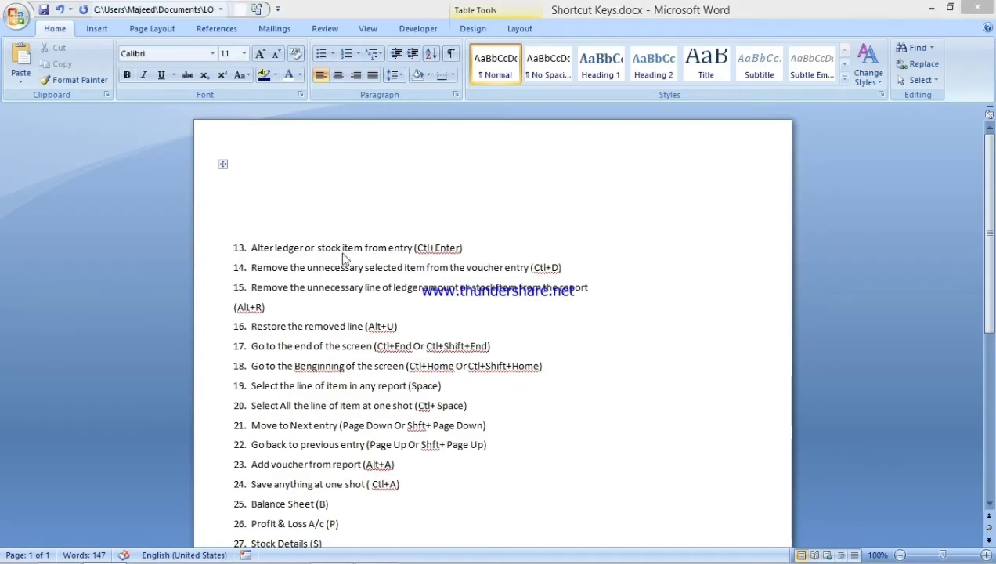
# Switch to Tally.ERP 9, show the bill-wise outstanding of A1 Traders and select bills 2 and 3 to total their pending amounts.
pyautogui.hotkey('alt', 'Tab')
pyautogui.hotkey('alt', 'b')
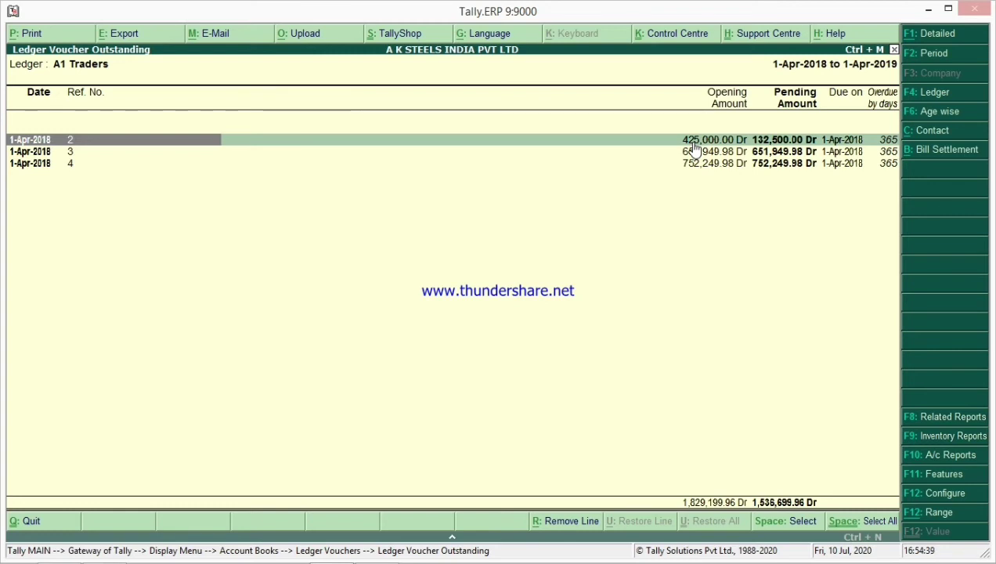
pyautogui.press('space')
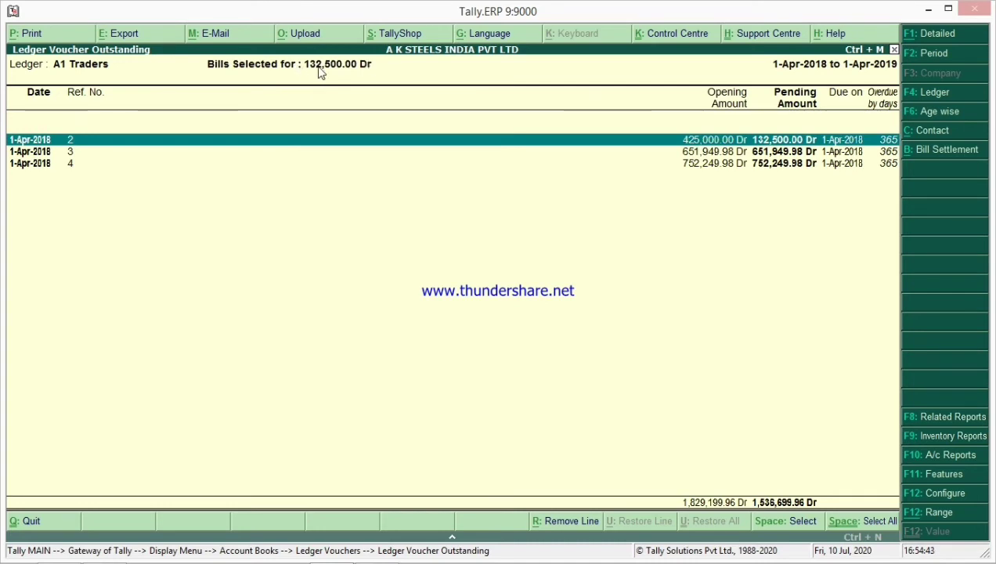
pyautogui.press('Down')
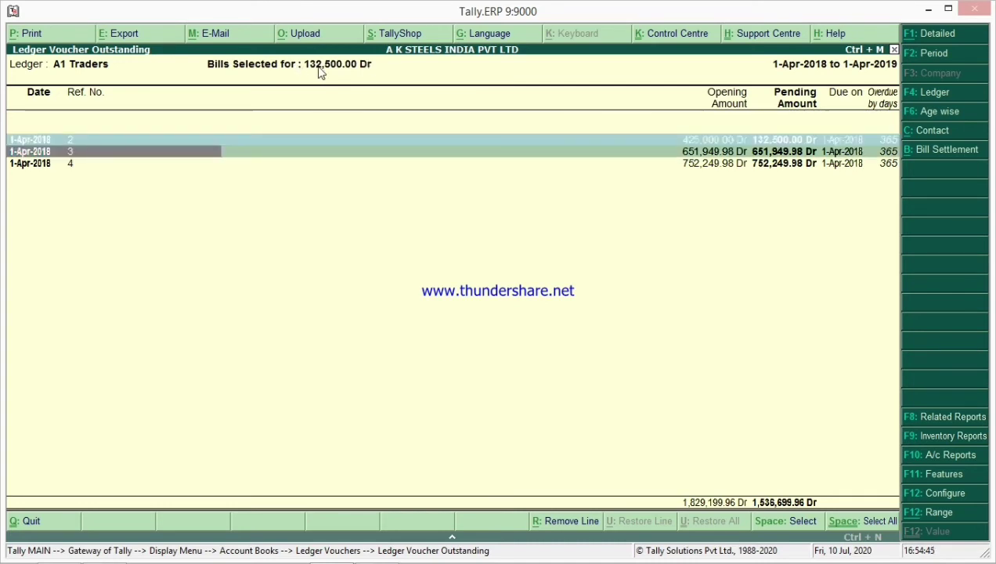
pyautogui.press('space')
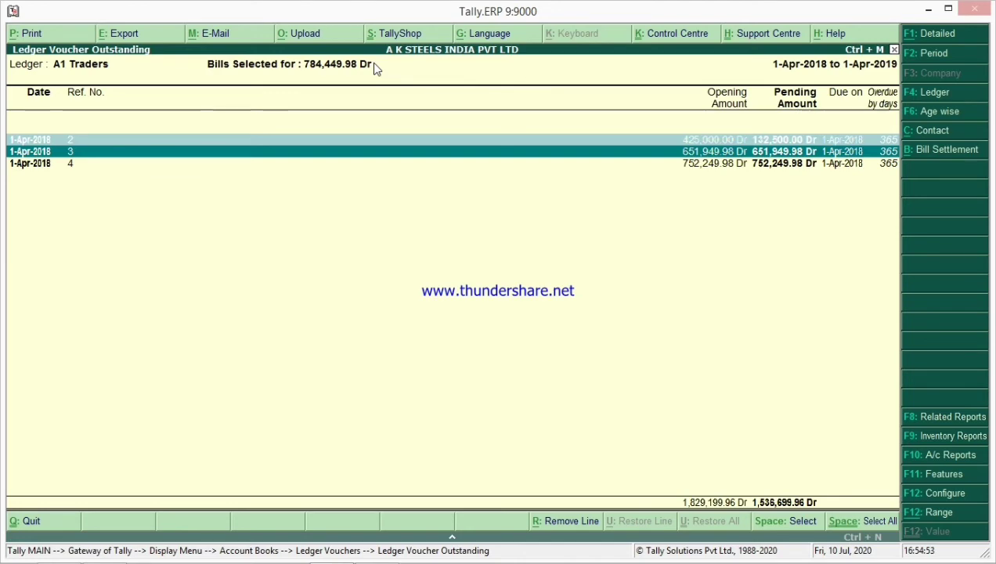
# Switch to Shortcut Keys.docx in Word and delete item 13 about altering a ledger or stock item from entry.
pyautogui.hotkey('alt', 'Tab')
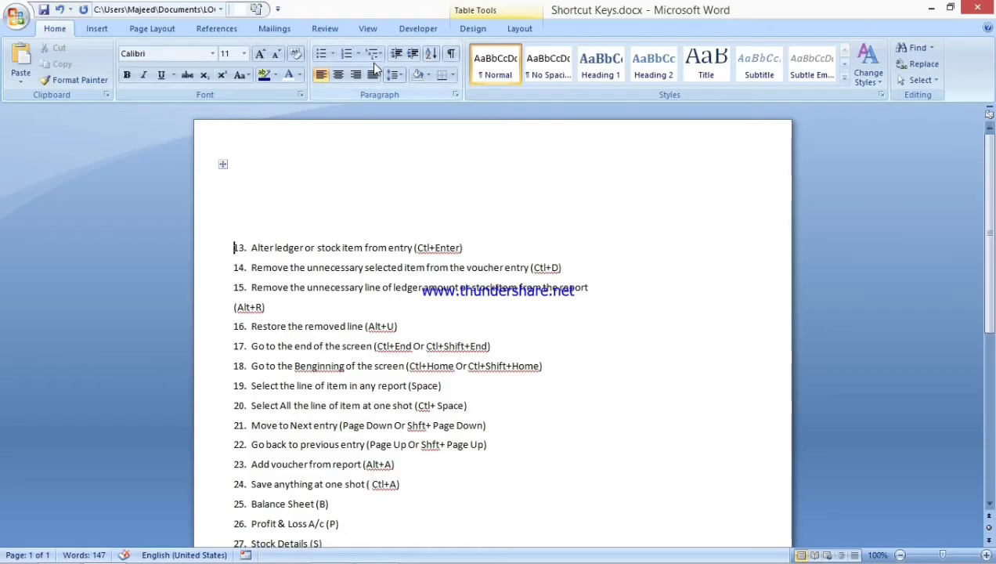
pyautogui.tripleClick(471, 248)
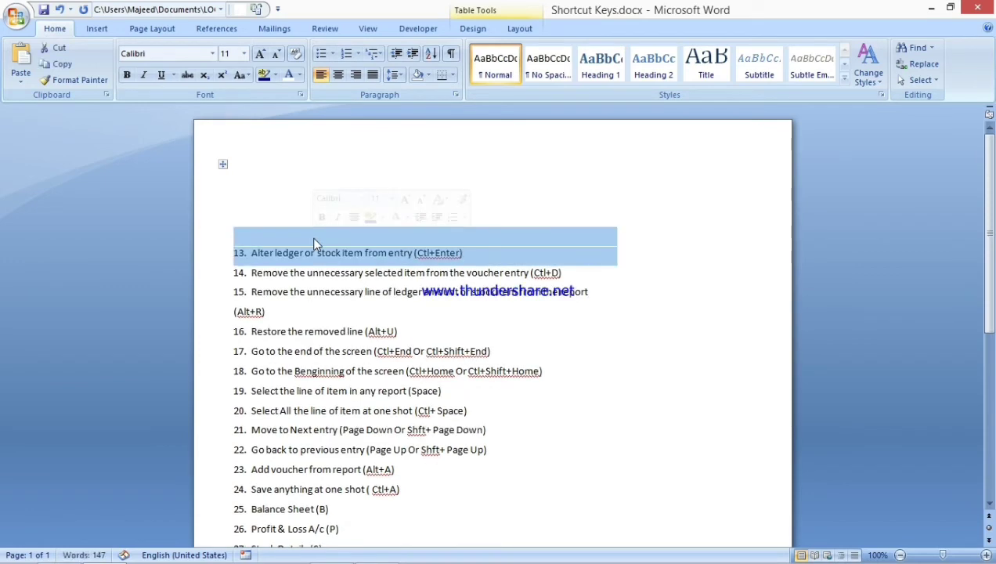
pyautogui.press('BackSpace')
# Switch to Tally.ERP 9, open Credit Note No. 1 from the A1 Traders ledger vouchers and go to its party ledger.
pyautogui.hotkey('alt', 'Tab')
pyautogui.press('Escape')
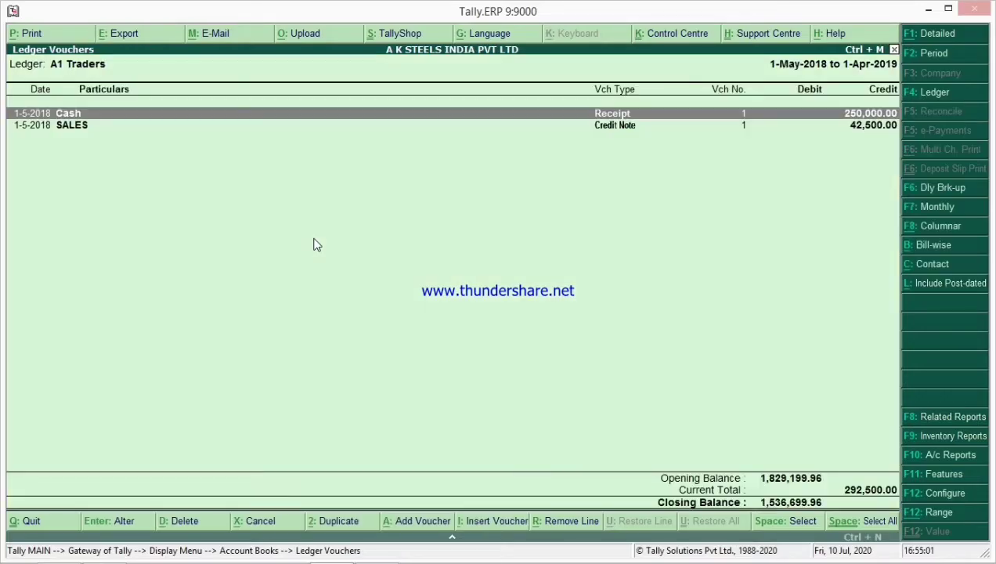
pyautogui.press('Down')
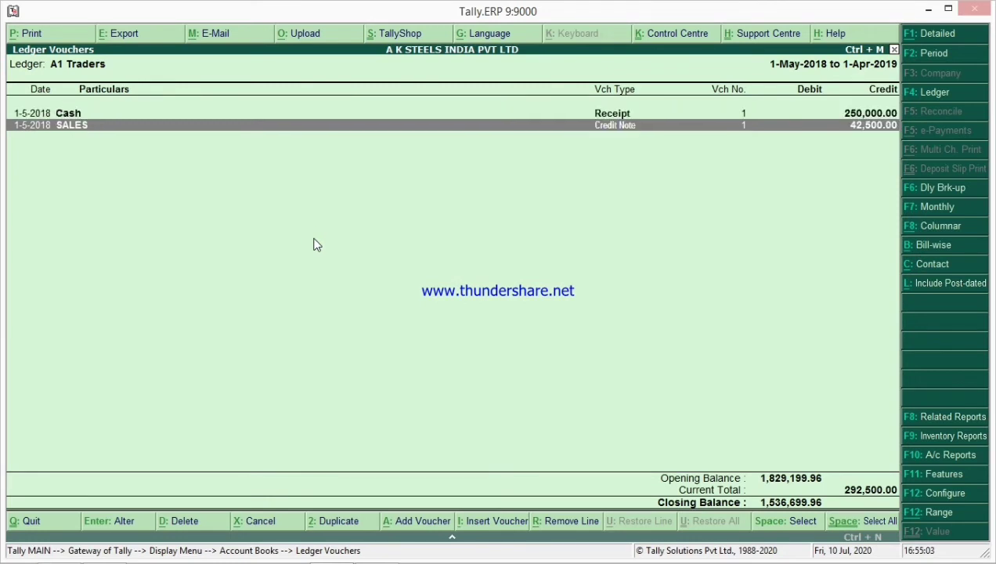
pyautogui.press('Return')
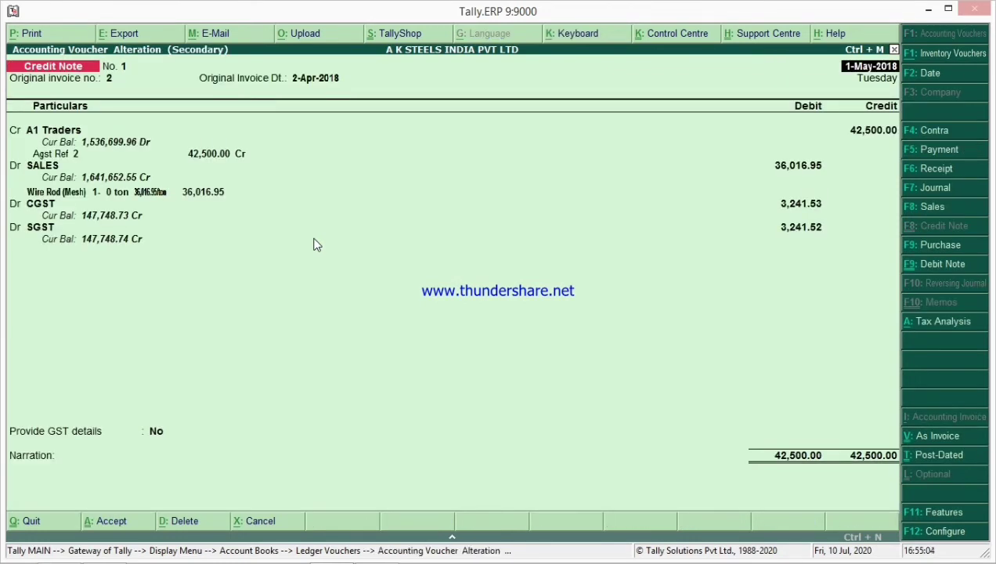
pyautogui.click(49, 131)
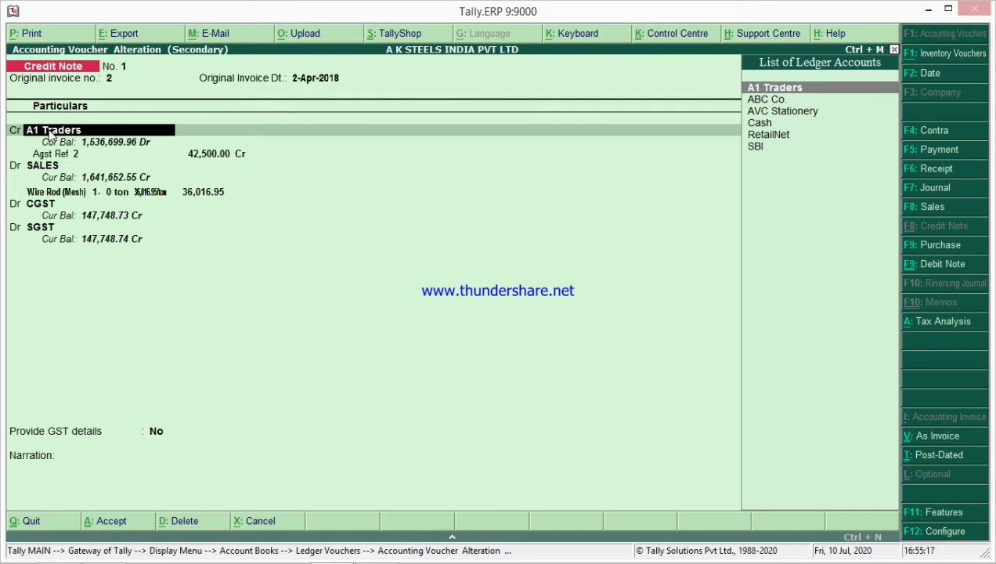
# Alter the party ledger from within the credit note, renaming it "A1 Traders 1", save it and leave the voucher.
pyautogui.hotkey('ctrl', 'Return')
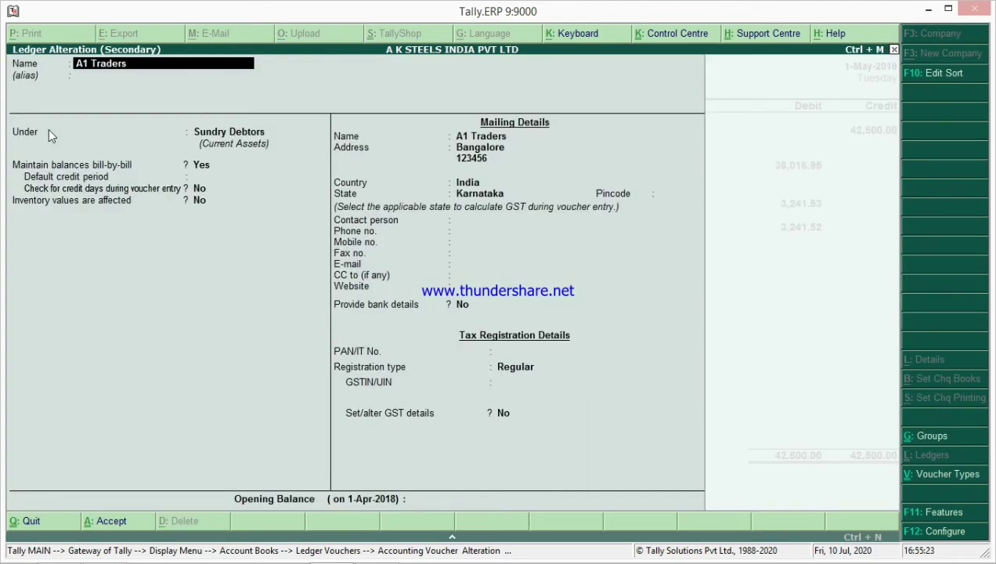
pyautogui.write('1')
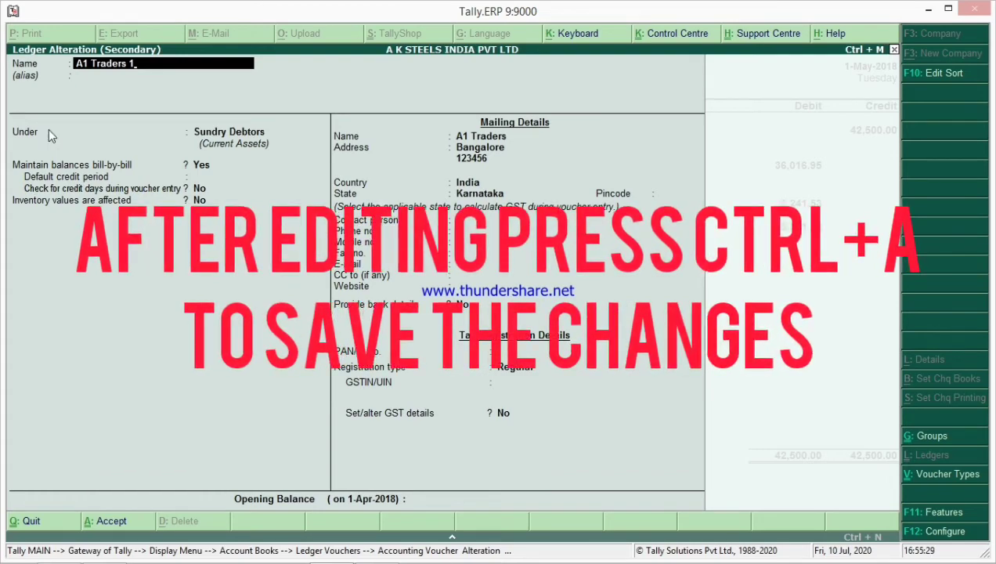
pyautogui.hotkey('ctrl', 'a')
pyautogui.hotkey('ctrl', 'a')
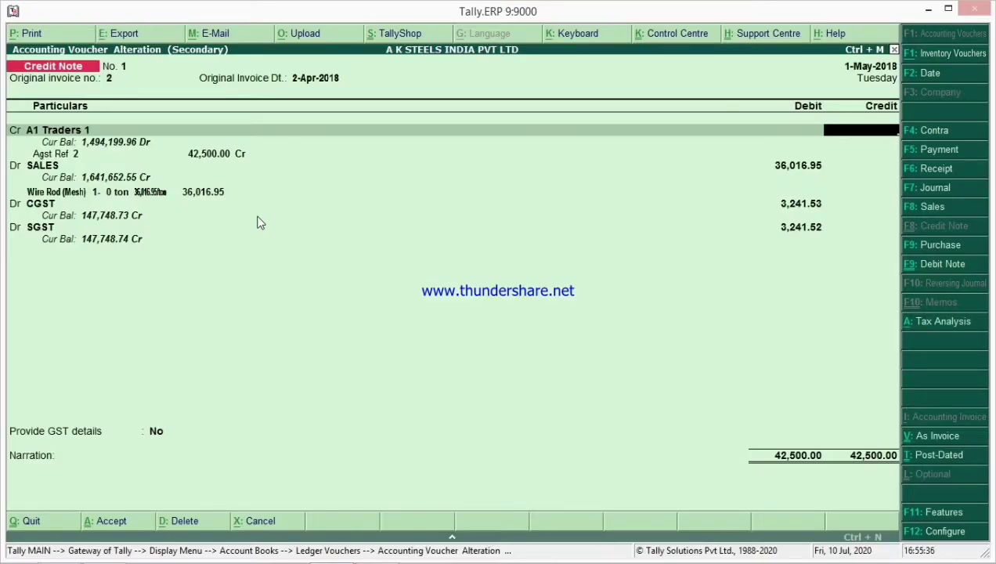
pyautogui.press('Escape')
pyautogui.press('Escape')
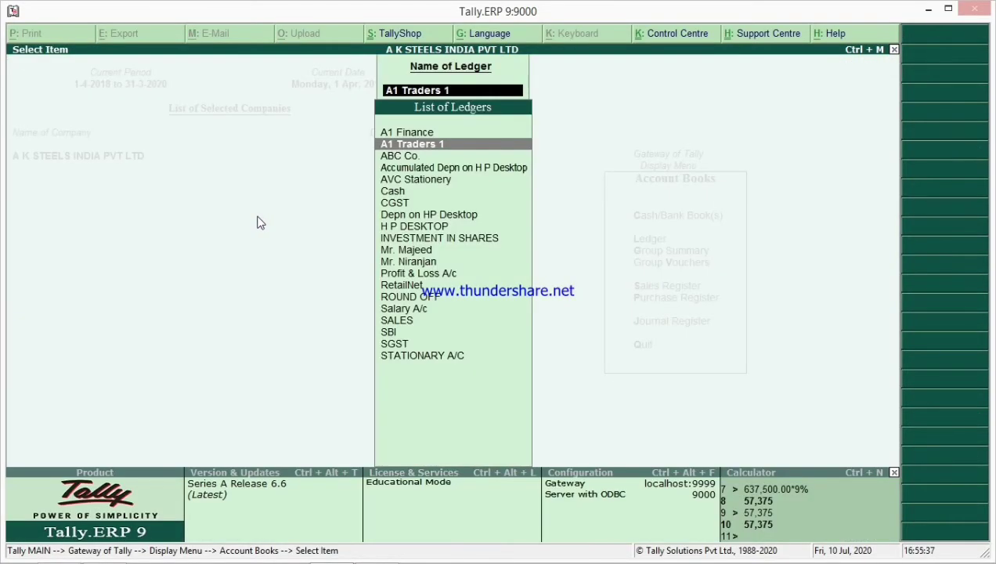
# Display the ledger vouchers of A1 Traders 1 with the period starting 1-4 and open sales voucher No. 2.
pyautogui.press('Return')
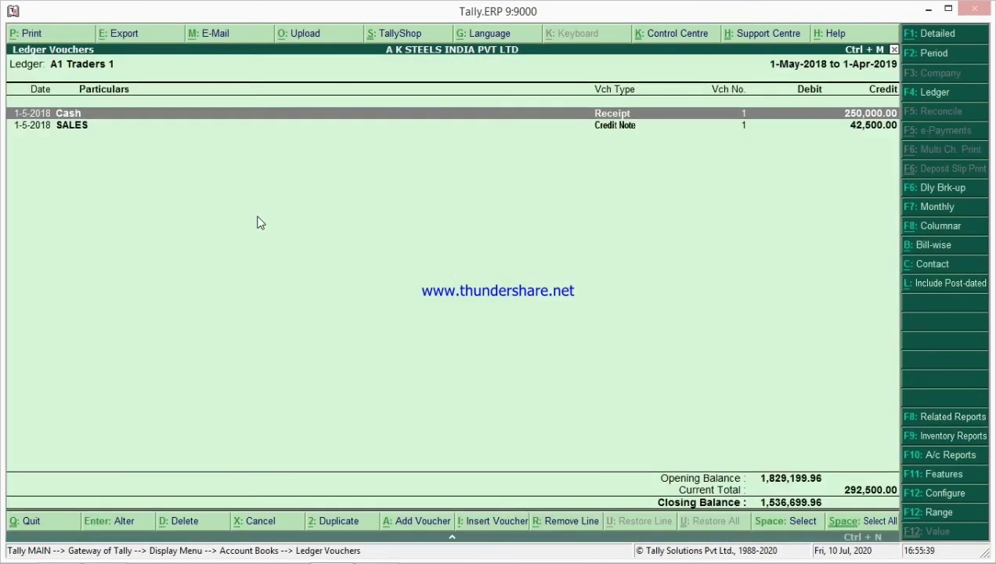
pyautogui.press('F2')
pyautogui.write('1-4')
pyautogui.press('Return')
pyautogui.press('Return')
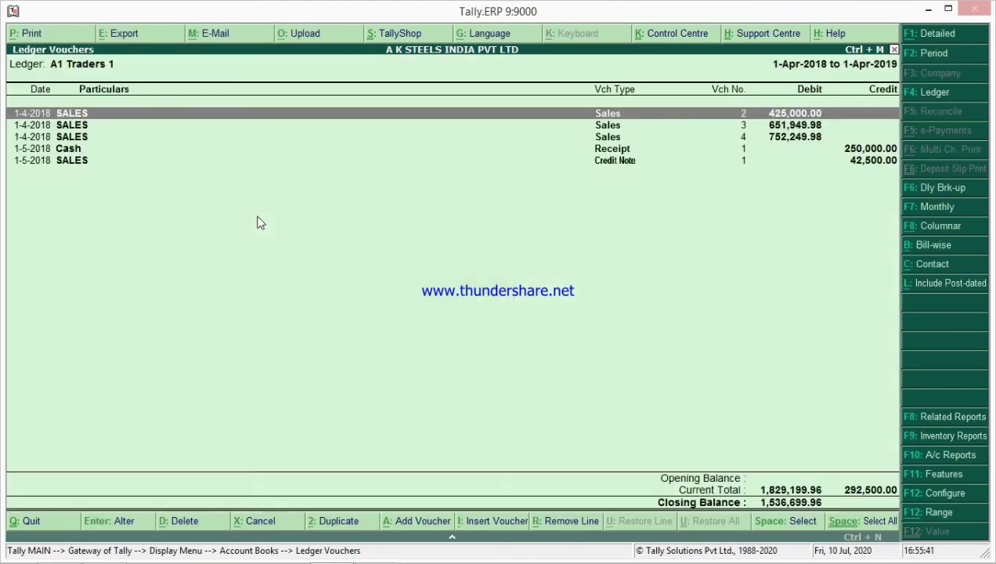
pyautogui.press('Return')
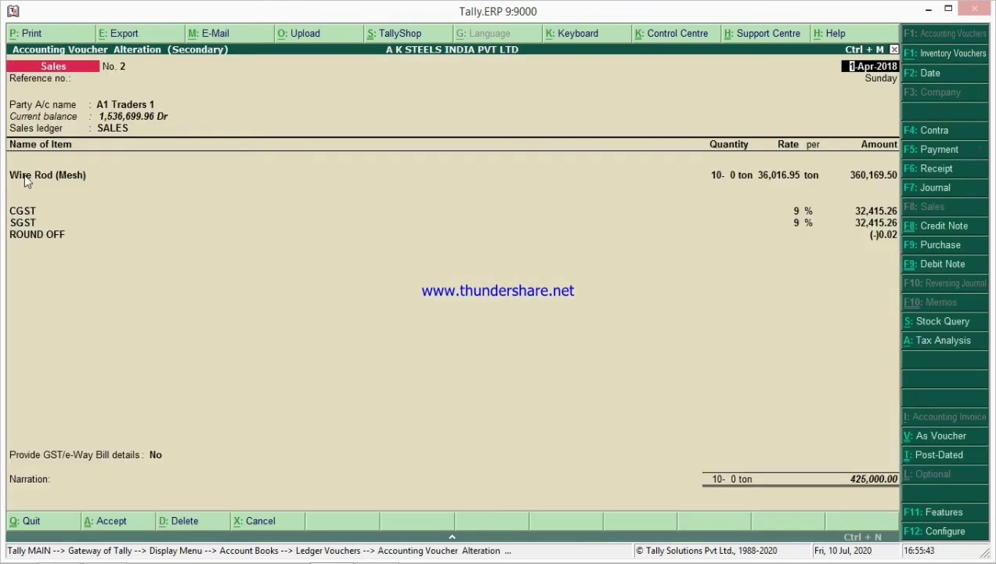
# Alter the voucher's stock item from within the entry, renaming it "Wire Rod (Mesh) 1", save it and return to the ledger list.
pyautogui.click(28, 180)
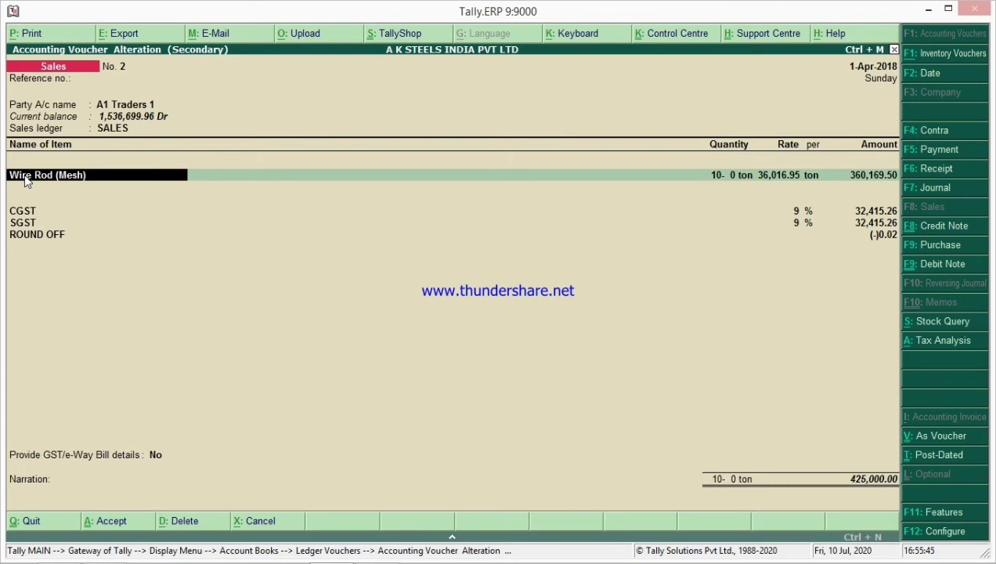
pyautogui.hotkey('ctrl', 'Return')
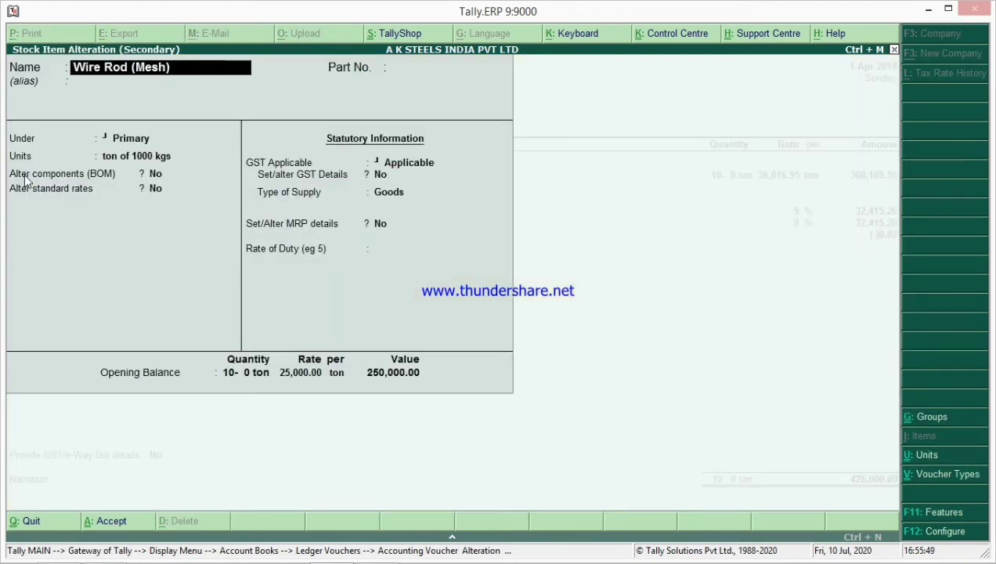
pyautogui.write('1')
pyautogui.hotkey('ctrl', 'a')
pyautogui.press('Return')
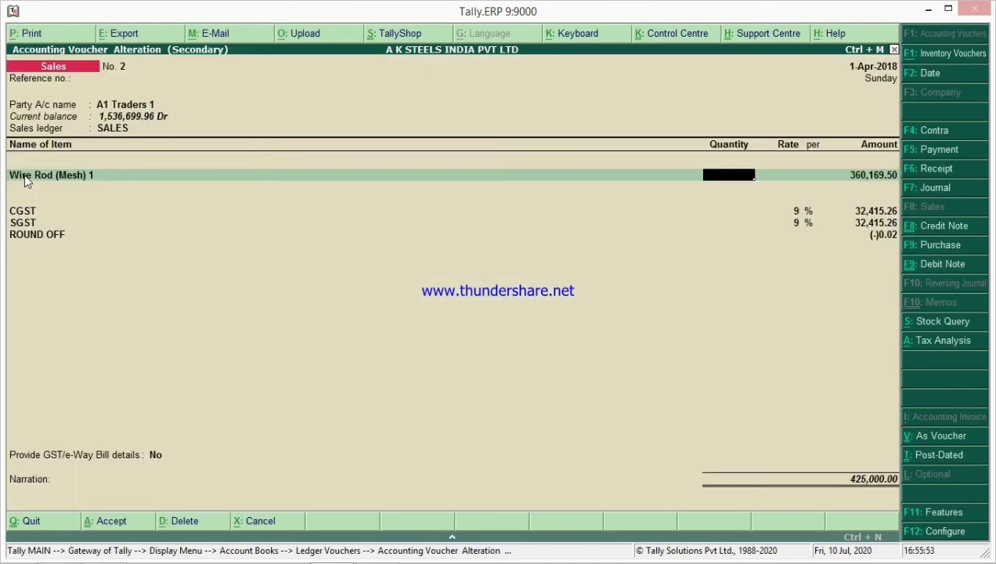
pyautogui.press('Escape')
pyautogui.press('Escape')
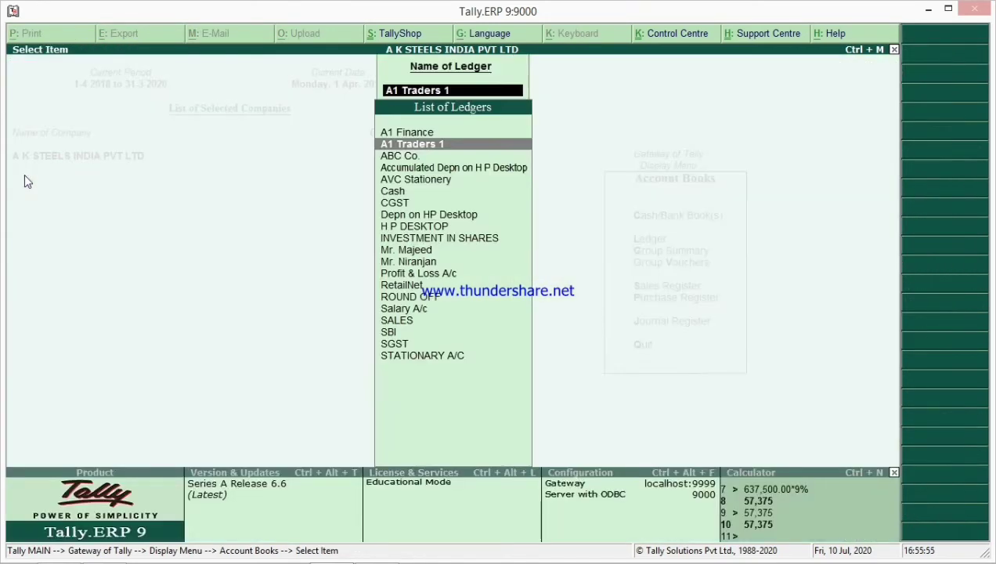
# Check the next item of Shortcut Keys.docx in Word, switch back to Tally.ERP 9 and return to the Gateway of Tally.
pyautogui.hotkey('alt', 'Tab')
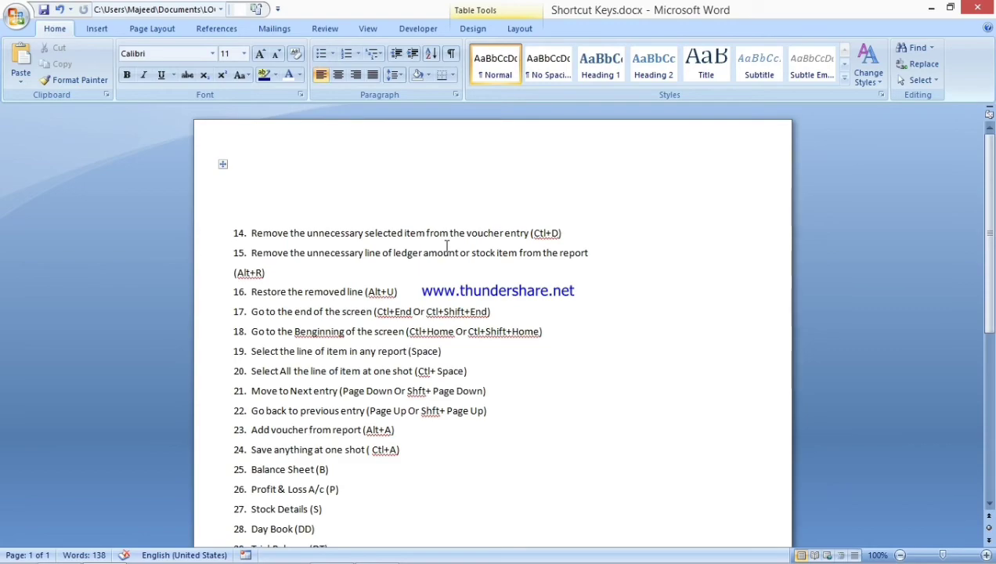
pyautogui.hotkey('alt', 'Tab')
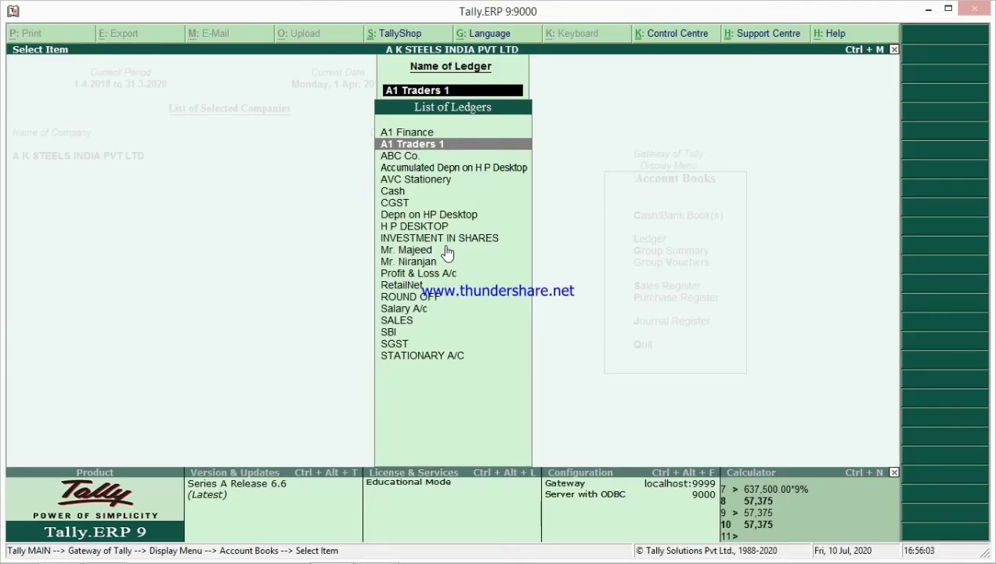
pyautogui.press('Escape')
pyautogui.press('Escape')
pyautogui.press('Escape')
pyautogui.press('Escape')
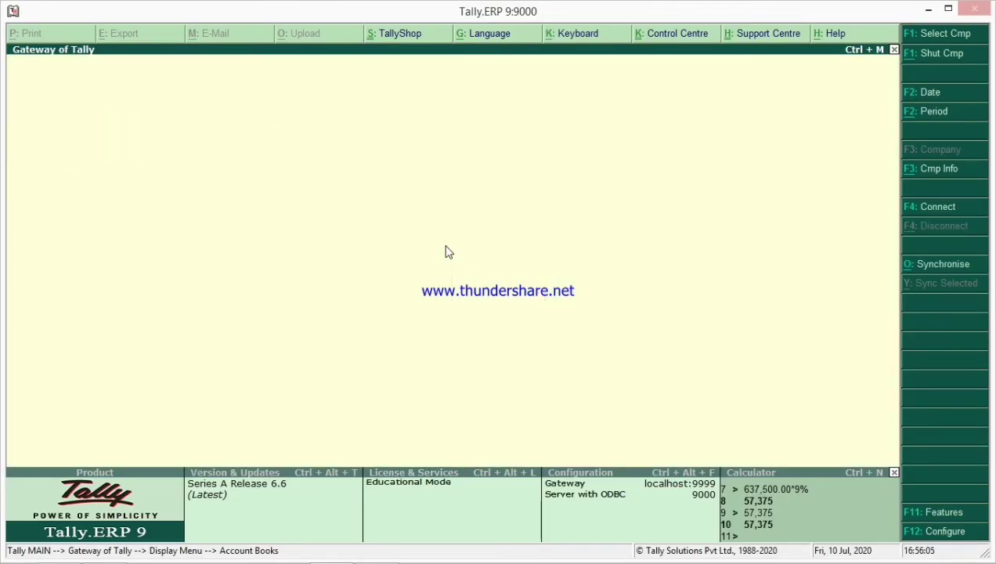
# Display the Statistics report from the statements of accounts and highlight the Sales voucher type.
pyautogui.press('d')
pyautogui.press('s')
pyautogui.press('s')
pyautogui.press('Down')
pyautogui.press('Down')
pyautogui.press('Down')
pyautogui.press('Down')
pyautogui.press('Down')
pyautogui.press('Down')
pyautogui.press('Down')
pyautogui.press('Down')
pyautogui.press('Down')
pyautogui.press('Down')
pyautogui.press('Down')
pyautogui.press('Down')
pyautogui.press('Down')
pyautogui.press('Down')
pyautogui.press('Down')
pyautogui.press('Down')
pyautogui.press('Down')
pyautogui.press('Down')
pyautogui.press('Down')
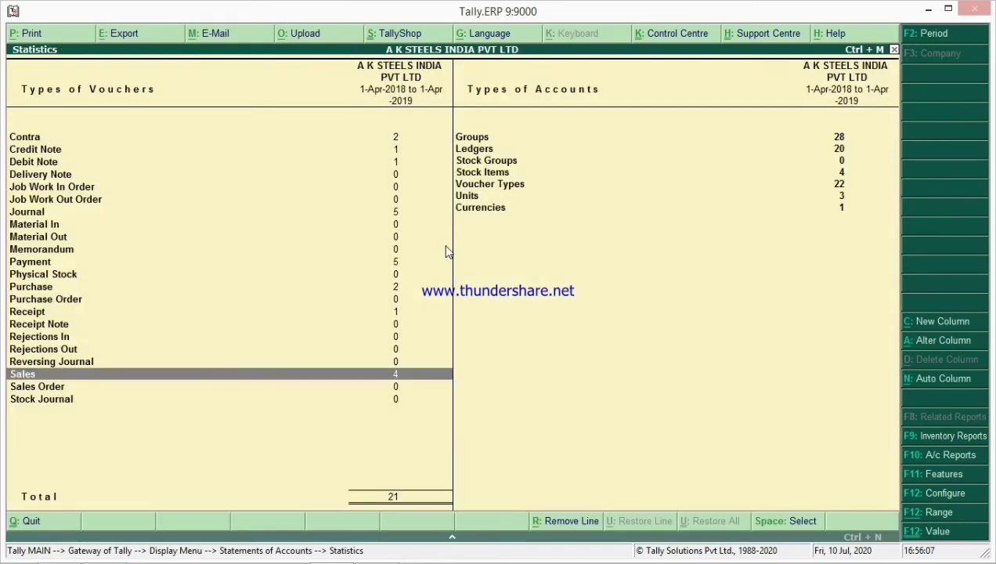
# Open the April 2018 sales voucher register and open sales voucher No. 1 for alteration.
pyautogui.press('Return')
pyautogui.press('Up')
pyautogui.press('Up')
pyautogui.press('Up')
pyautogui.press('Up')
pyautogui.press('Up')
pyautogui.press('Up')
pyautogui.press('Up')
pyautogui.press('Up')
pyautogui.press('Up')
pyautogui.press('Up')
pyautogui.press('Up')
pyautogui.press('Up')
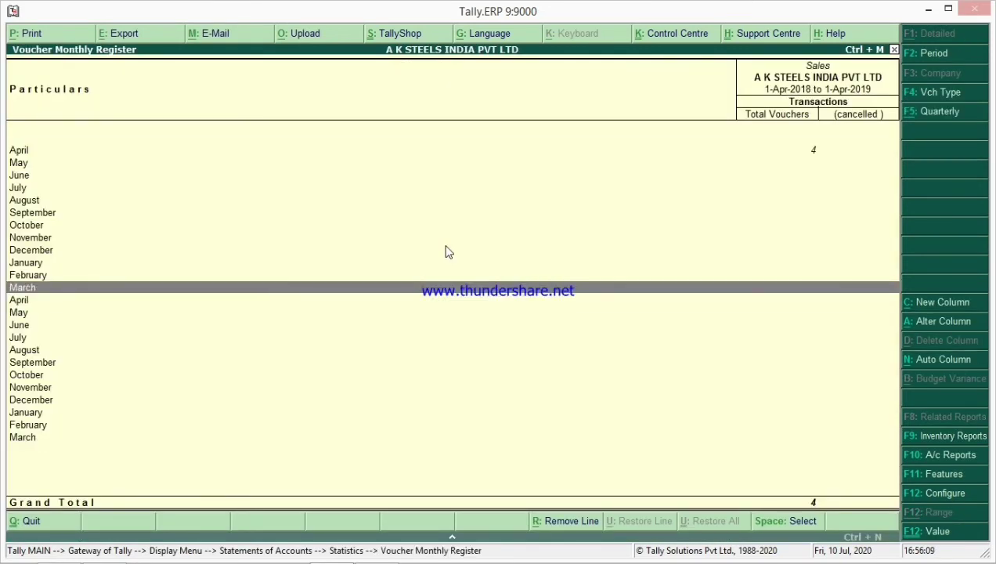
pyautogui.press('Return')
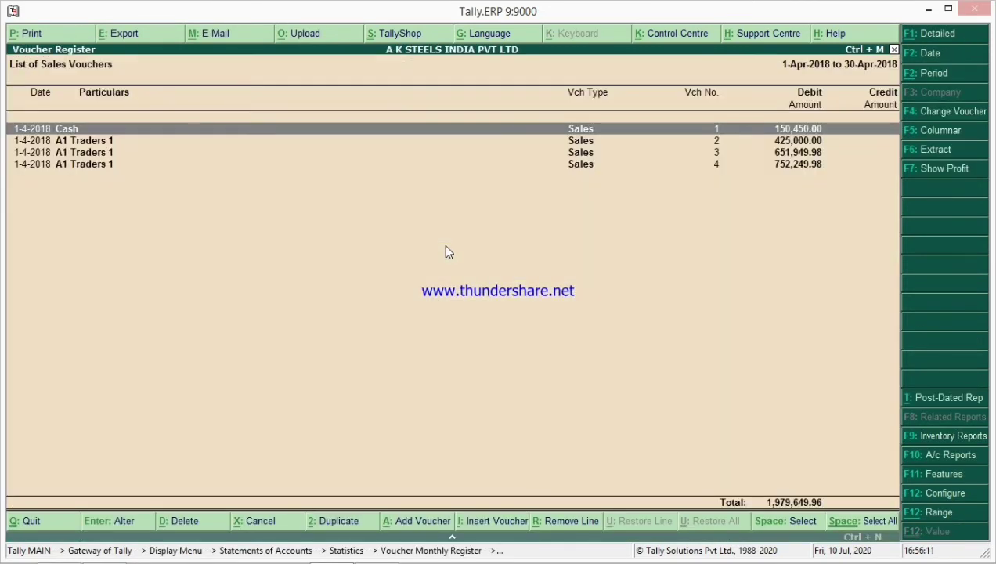
pyautogui.press('Return')
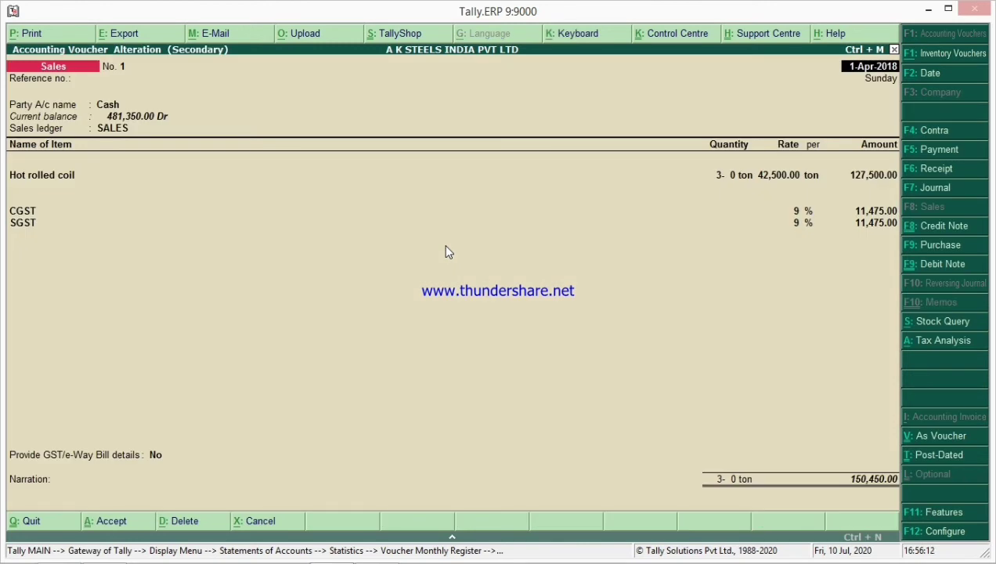
# Add STOCK ITEM 1 with an amount of 1000 below Hot rolled coil in the sales voucher.
pyautogui.click(887, 177)
pyautogui.press('Return')
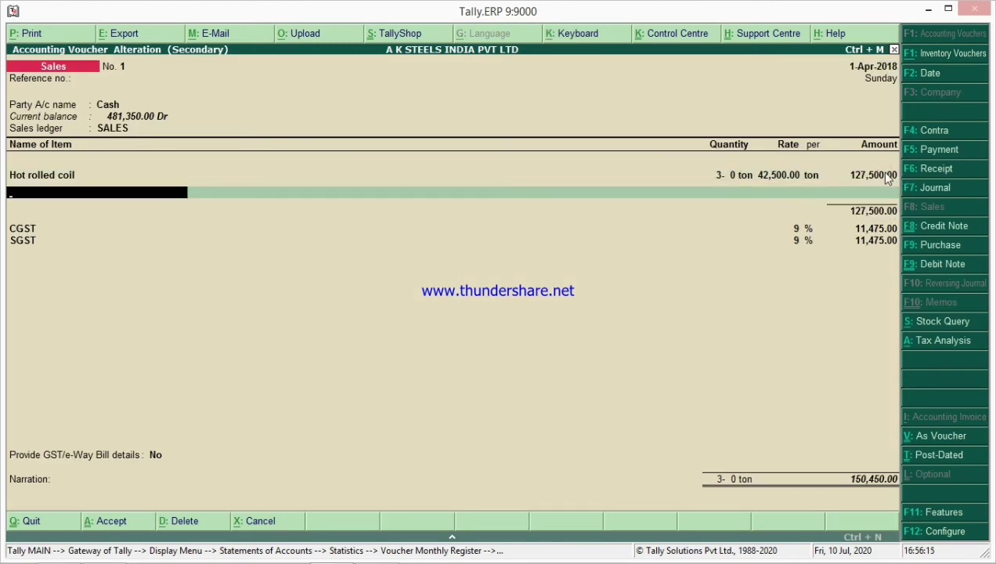
pyautogui.press('Down')
pyautogui.press('Down')
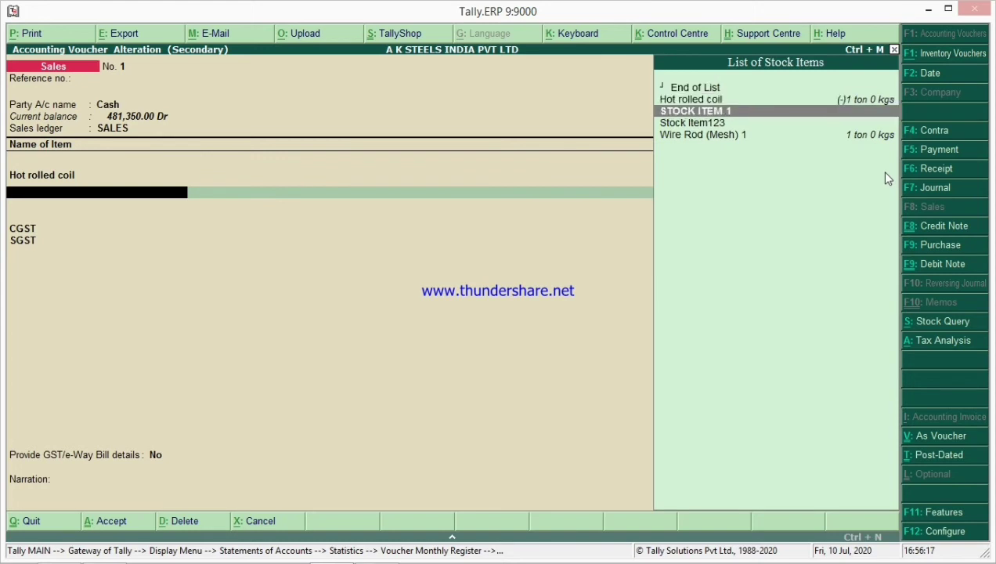
pyautogui.press('Return')
pyautogui.press('Return')
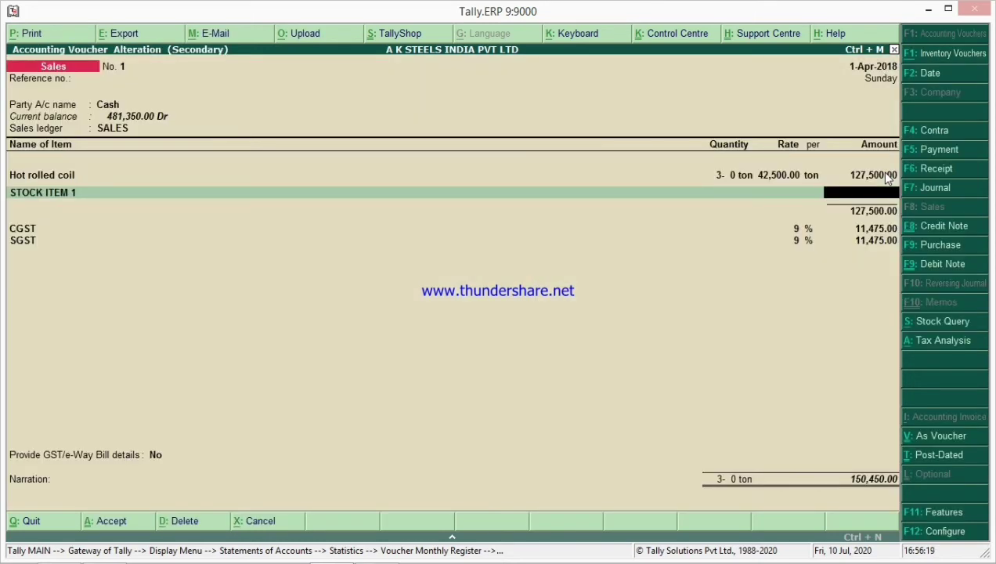
pyautogui.write('1000')
pyautogui.press('Return')
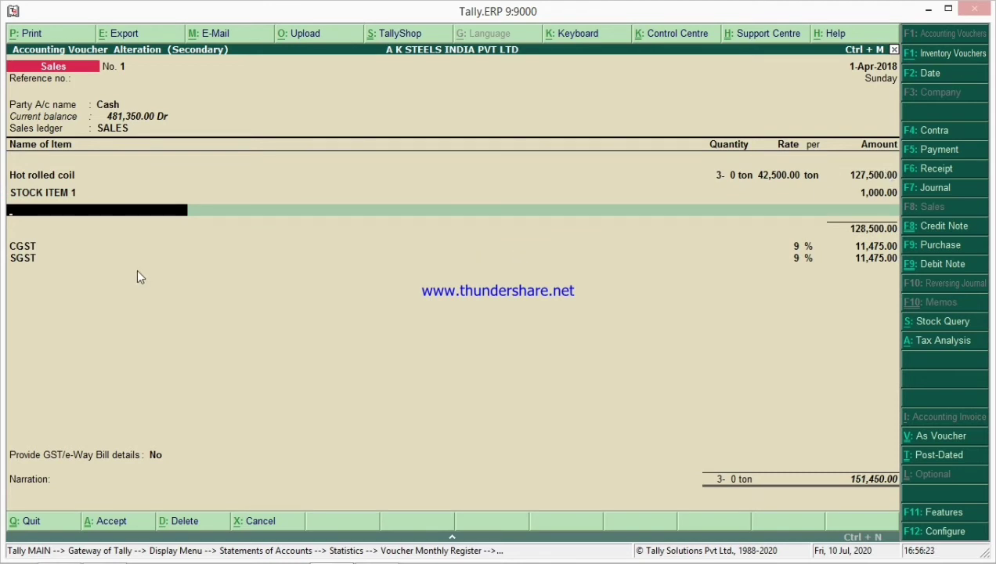
# Remove the STOCK ITEM 1 line from sales voucher No. 1 and save the voucher.
pyautogui.click(49, 194)
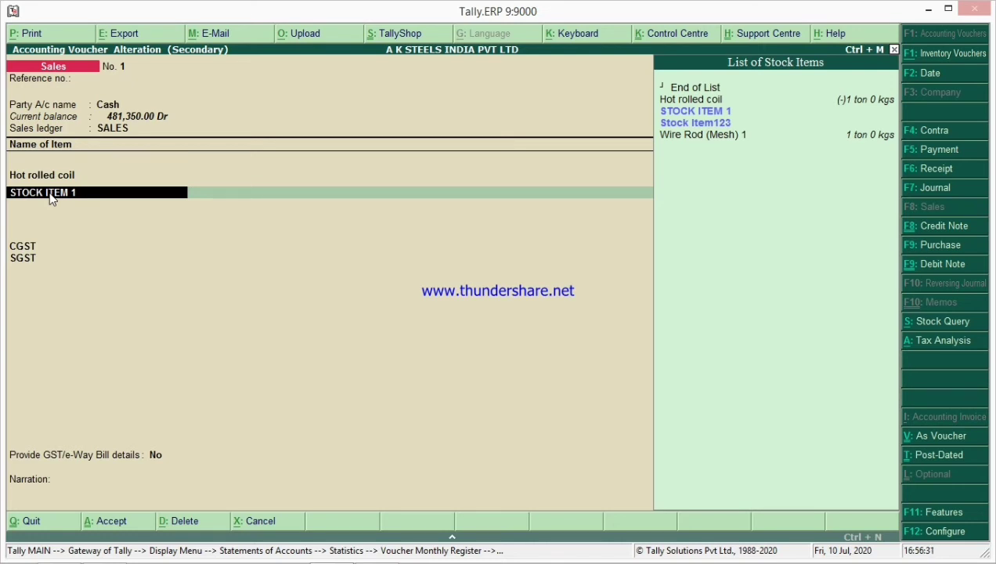
pyautogui.hotkey('ctrl', 'd')
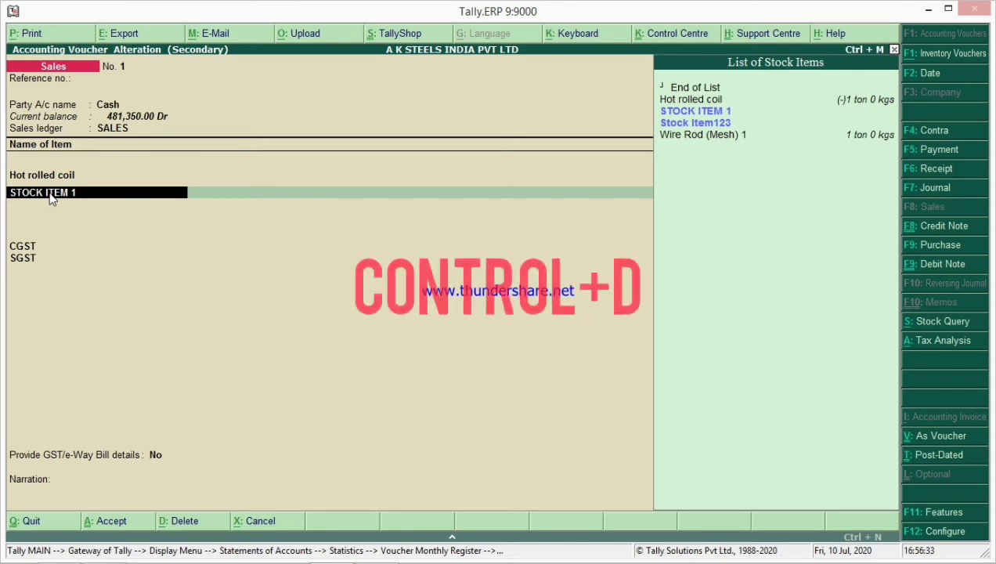
pyautogui.hotkey('ctrl', 'd')
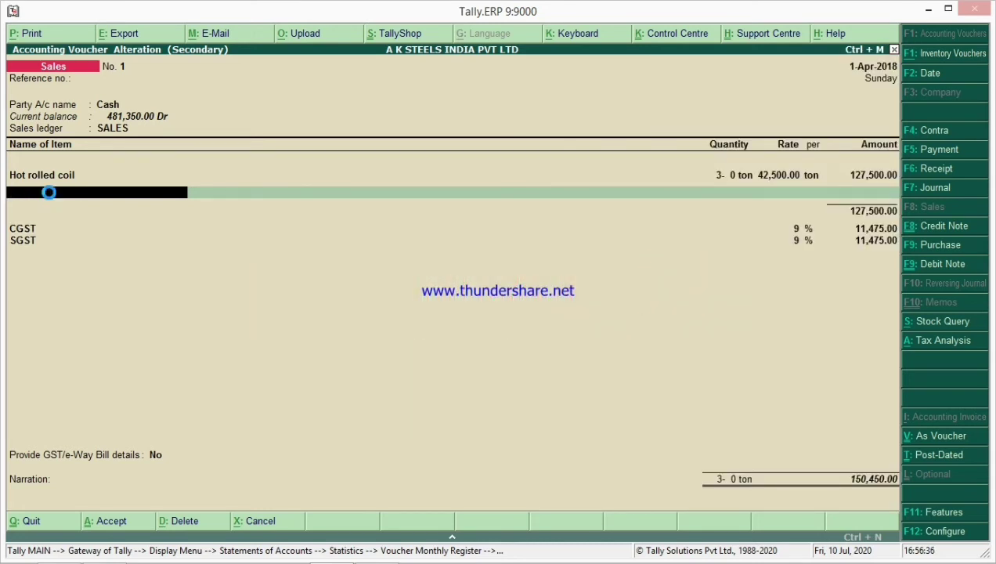
pyautogui.hotkey('ctrl', 'a')
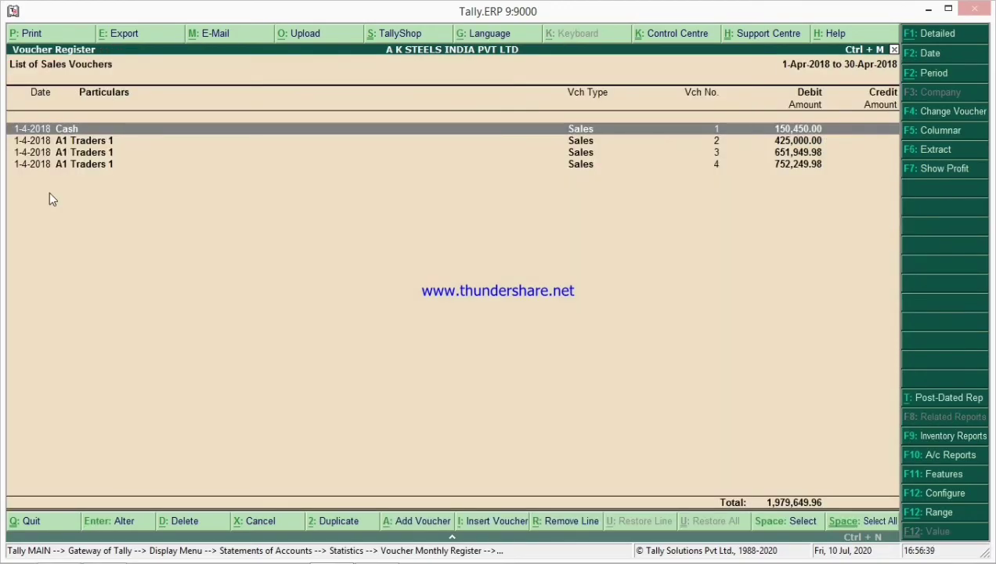
# Switch to Shortcut Keys.docx in Word and delete items 14 and 15 from the list.
pyautogui.hotkey('alt', 'Tab')
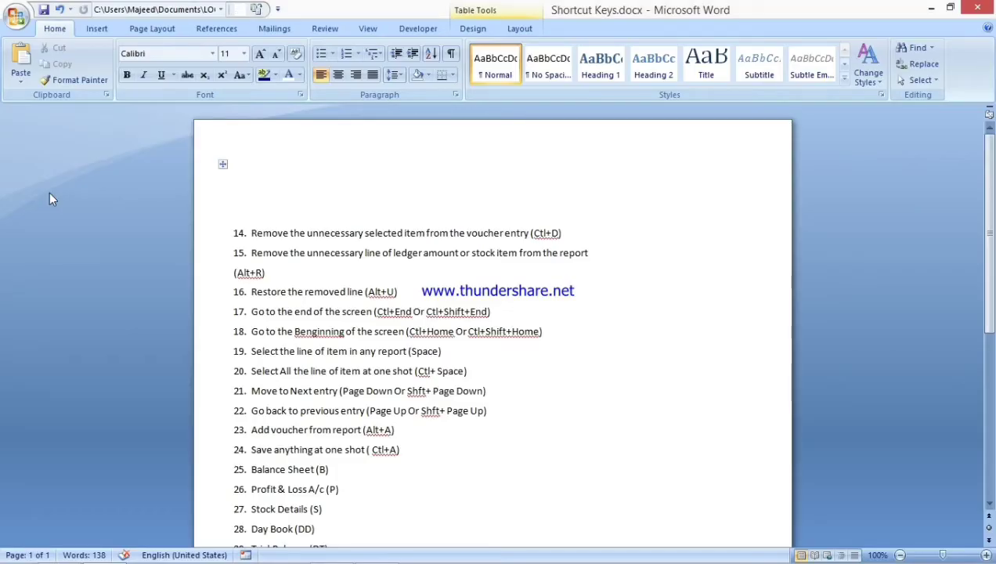
pyautogui.tripleClick(559, 232)
pyautogui.press('Delete')
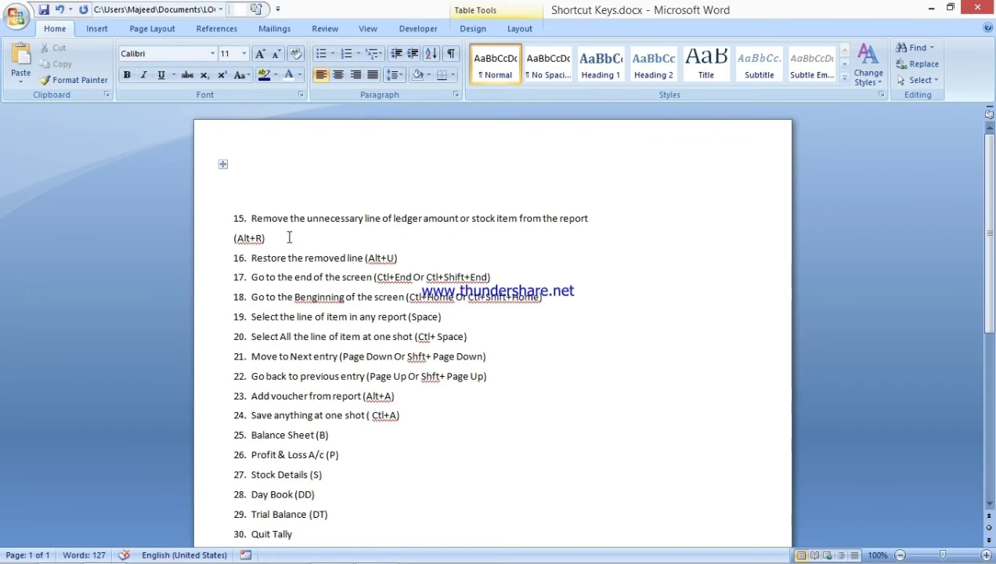
pyautogui.moveTo(249, 238); pyautogui.dragTo(227, 216)
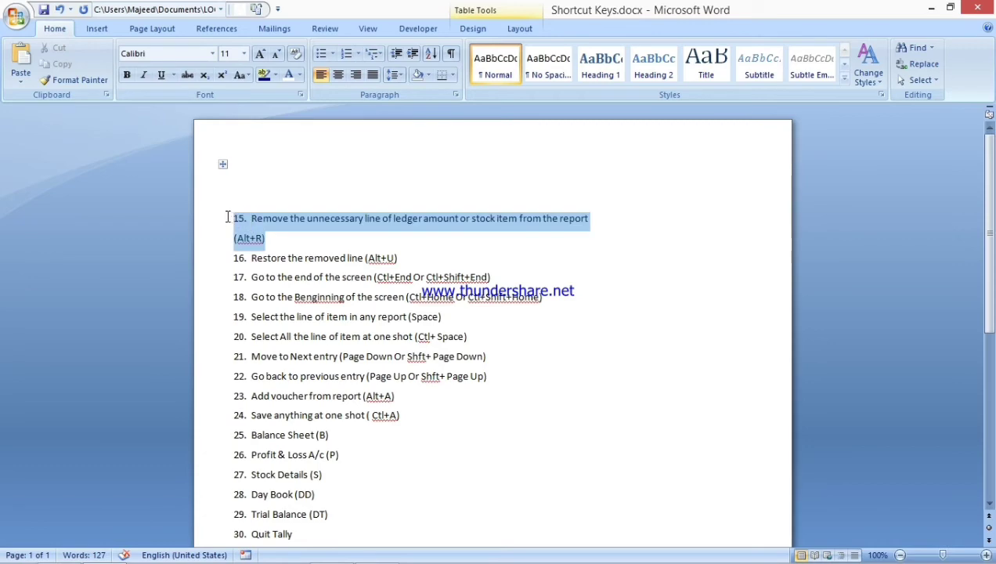
pyautogui.press('Delete')
# Switch back to Tally.ERP 9, remove the Cash voucher No. 1 line from the sales register, and return to the Gateway of Tally.
pyautogui.hotkey('alt', 'Tab')
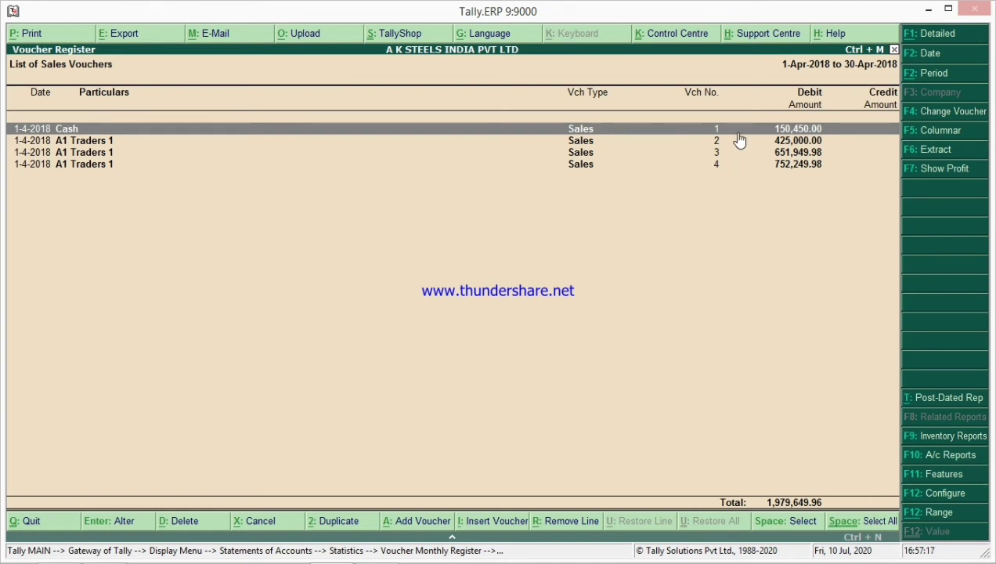
pyautogui.hotkey('alt', 'r')
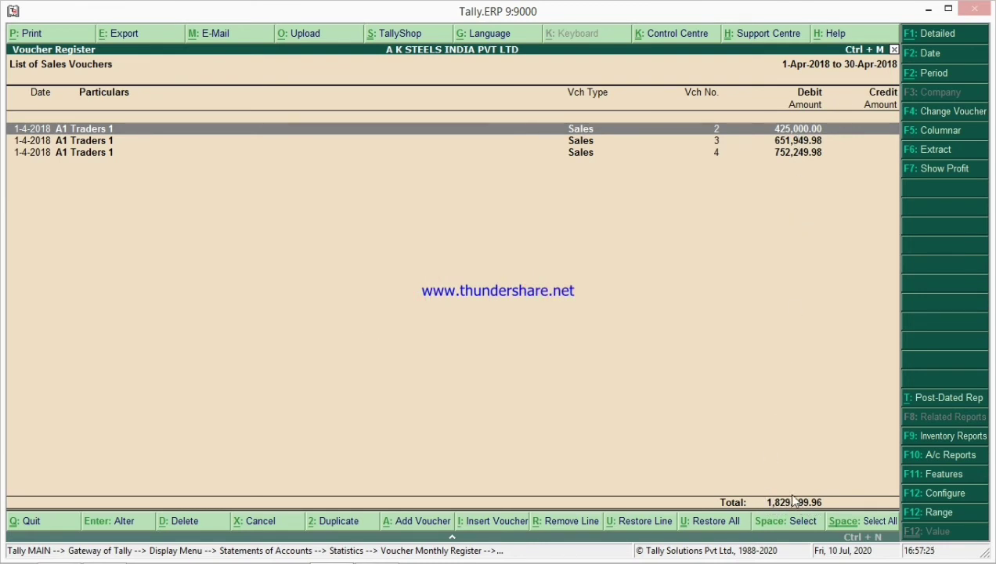
pyautogui.press('Escape')
pyautogui.press('Escape')
pyautogui.press('Escape')
pyautogui.press('Escape')
pyautogui.press('Escape')
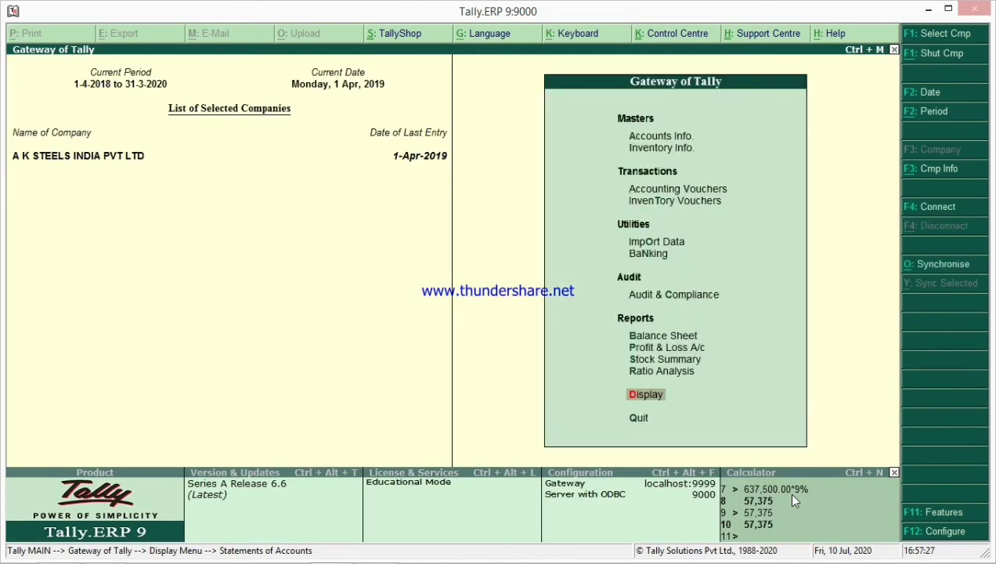
# Open the Stock Summary, remove the Hot rolled coil line from the report and restore it.
pyautogui.press('s')
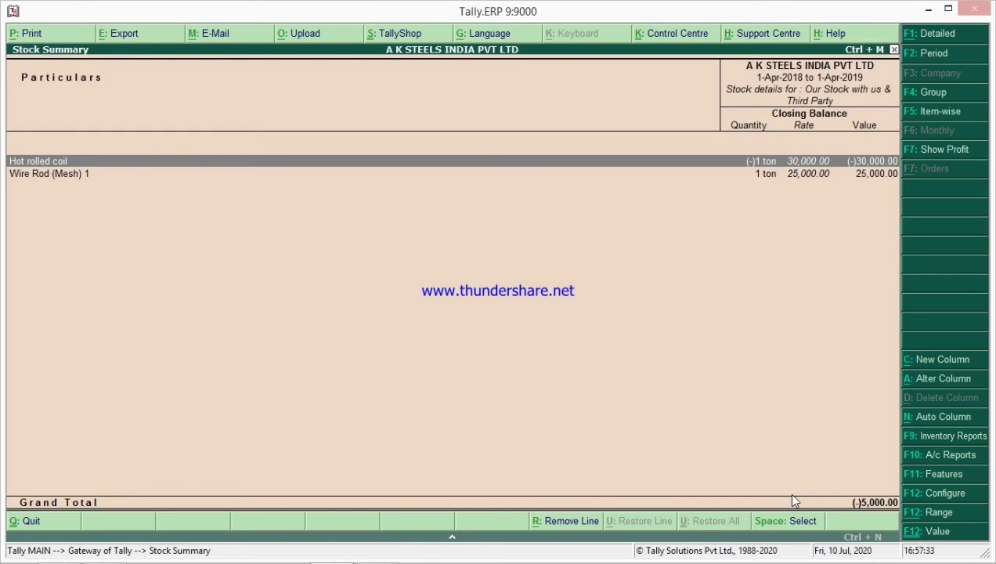
pyautogui.press('Down')
pyautogui.press('Up')
pyautogui.hotkey('alt', 'r')
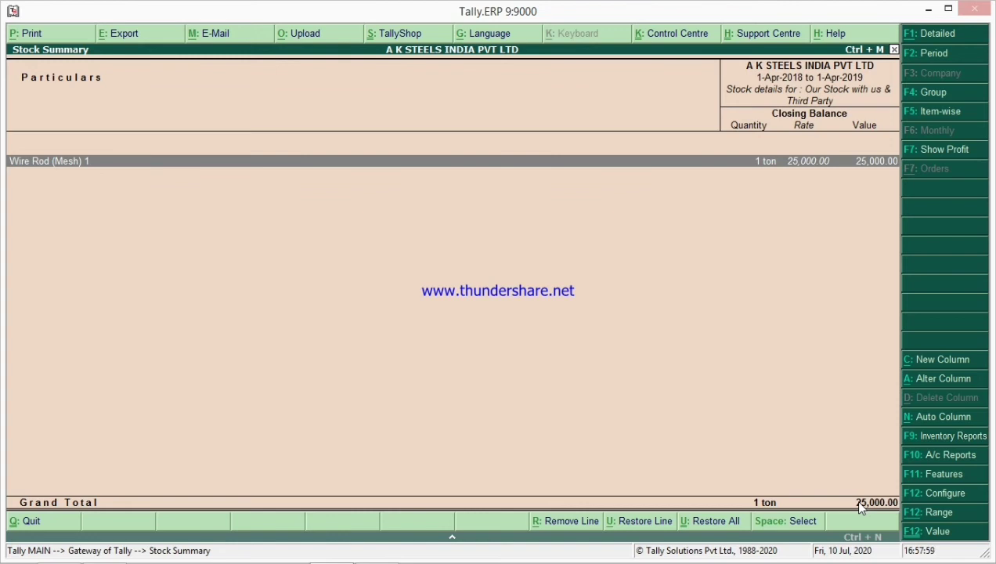
pyautogui.hotkey('alt', 'u')
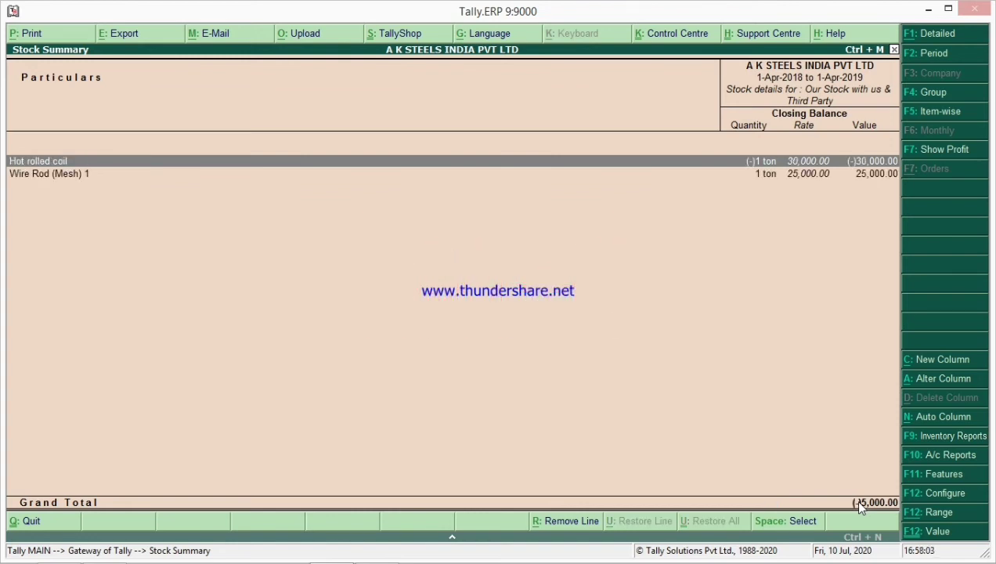
# Switch to Shortcut Keys.docx in Word and delete items 16 and 17 from the list.
pyautogui.hotkey('alt', 'Tab')
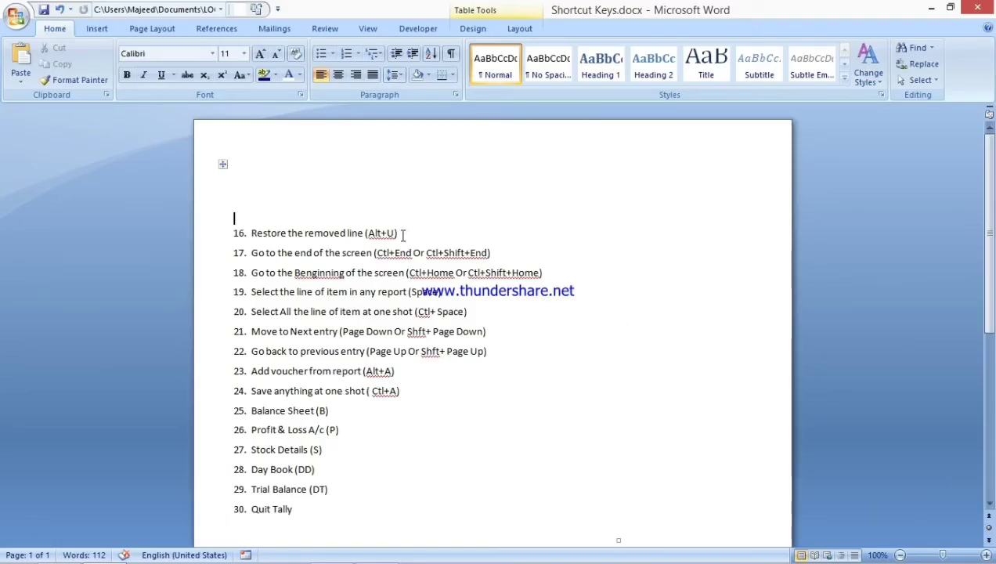
pyautogui.moveTo(403, 231); pyautogui.dragTo(159, 223)
pyautogui.press('BackSpace')
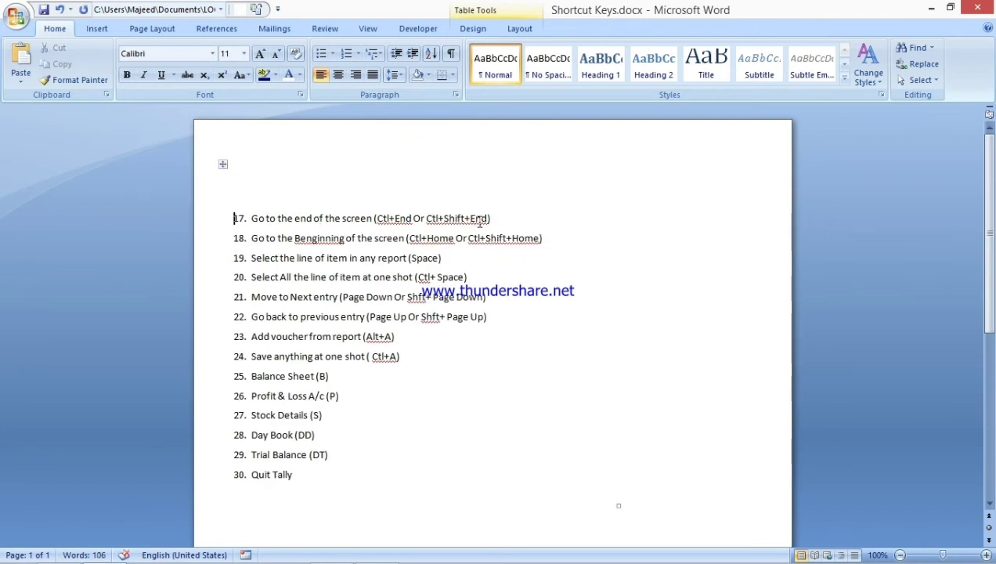
pyautogui.click(496, 220)
pyautogui.click(190, 214)
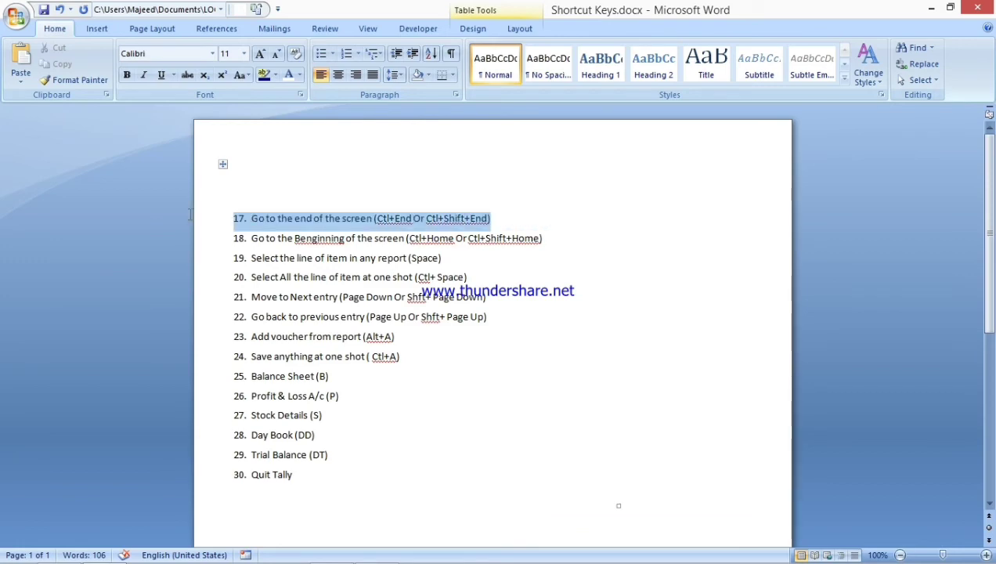
pyautogui.press('Delete')
# Switch back to Tally.ERP 9, open the Day Book and set its period to start from 1-4-2018.
pyautogui.hotkey('alt', 'Tab')
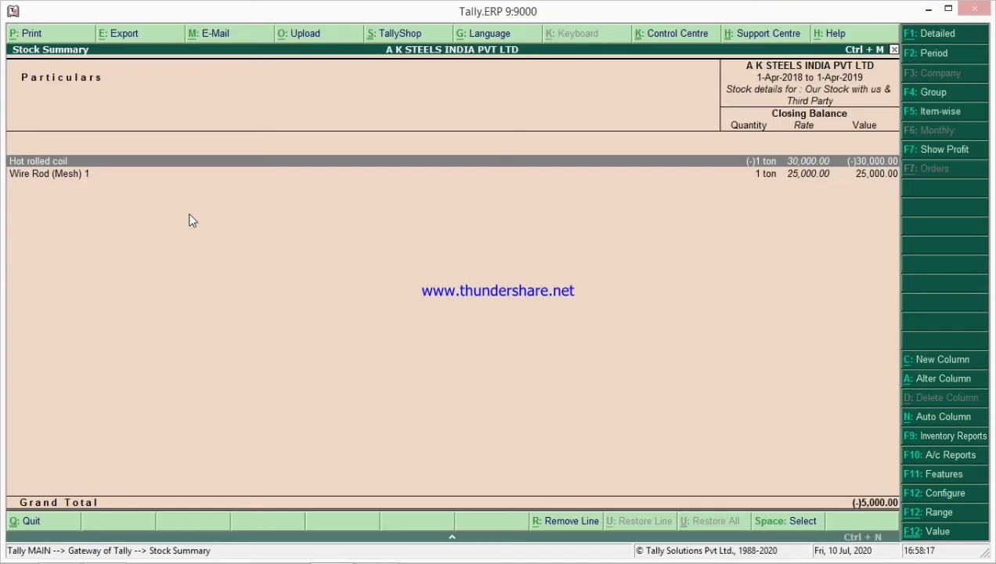
pyautogui.press('Escape')
pyautogui.press('Escape')
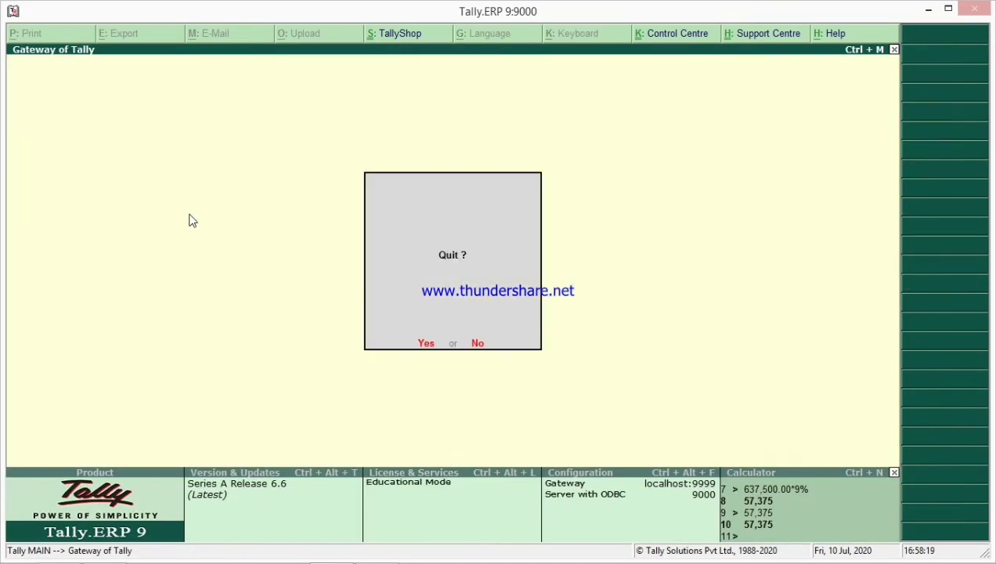
pyautogui.press('Escape')
pyautogui.press('d')
pyautogui.press('a')
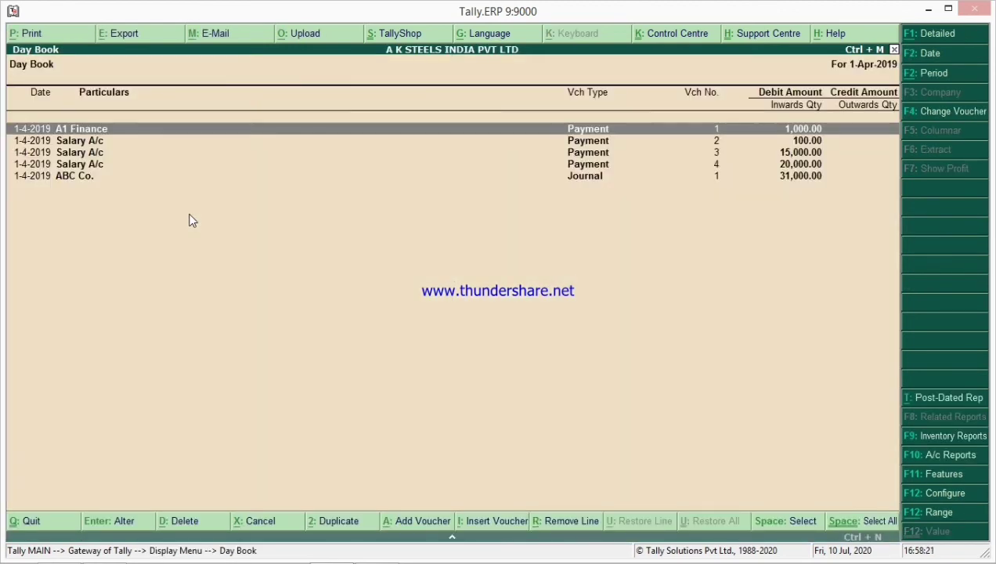
pyautogui.hotkey('alt', 'F2')
pyautogui.write('1-4-2018')
pyautogui.press('Return')
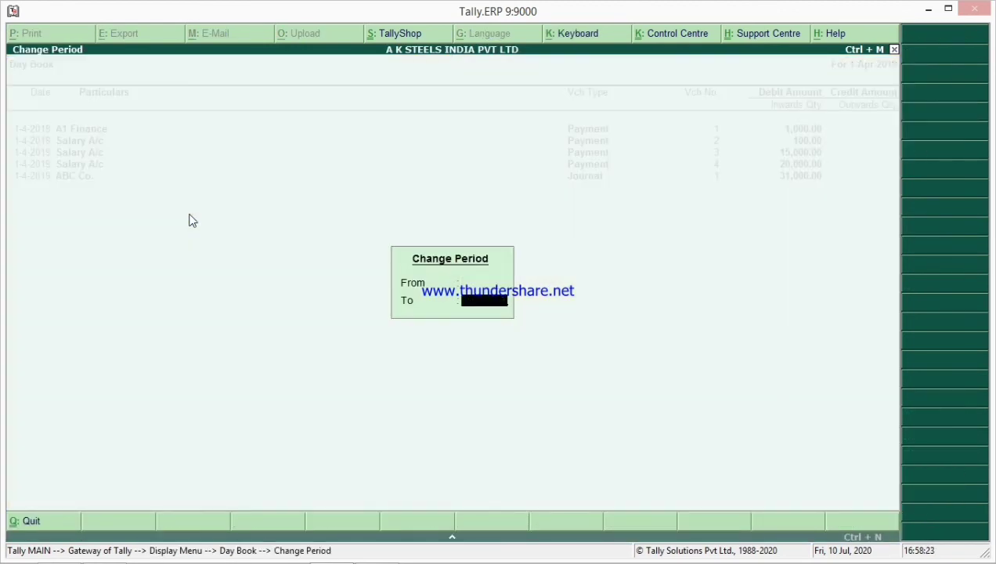
pyautogui.press('Return')
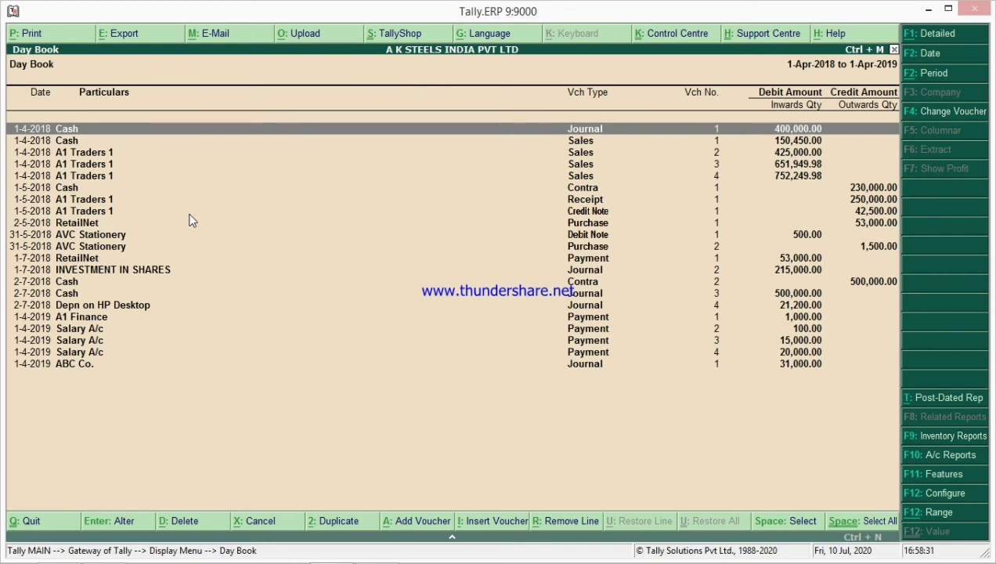
# Step through the first Day Book entries, jump to the last entry and jump back to the first.
pyautogui.press('Down')
pyautogui.press('Down')
pyautogui.press('Down')
pyautogui.press('Down')
pyautogui.press('Up')
pyautogui.press('Up')
pyautogui.press('Up')
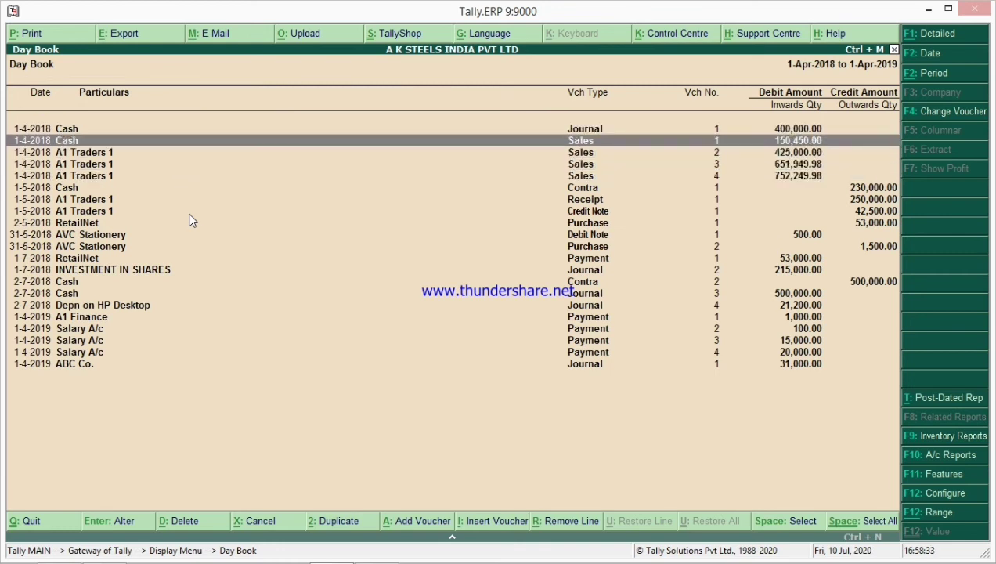
pyautogui.press('Up')
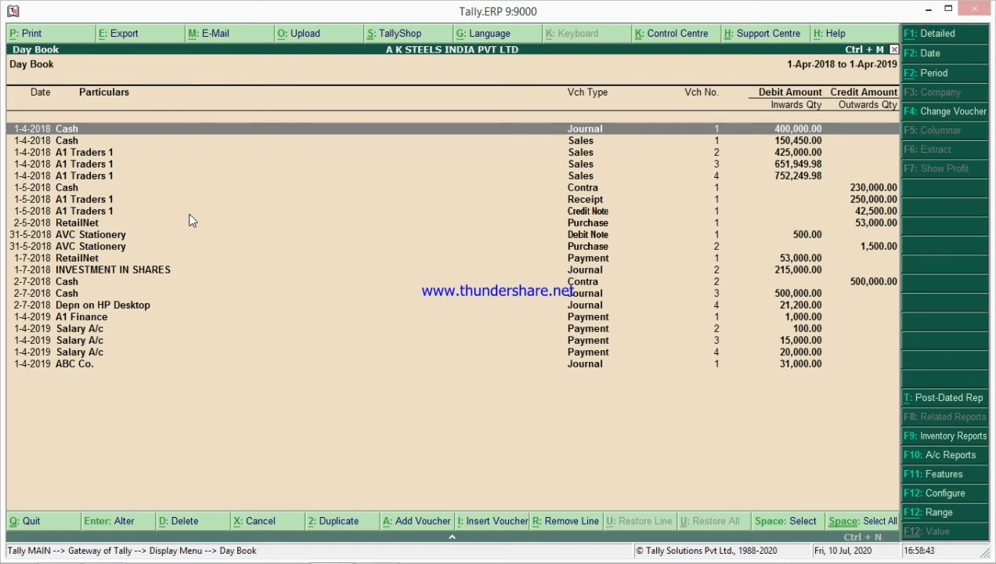
pyautogui.press('End')
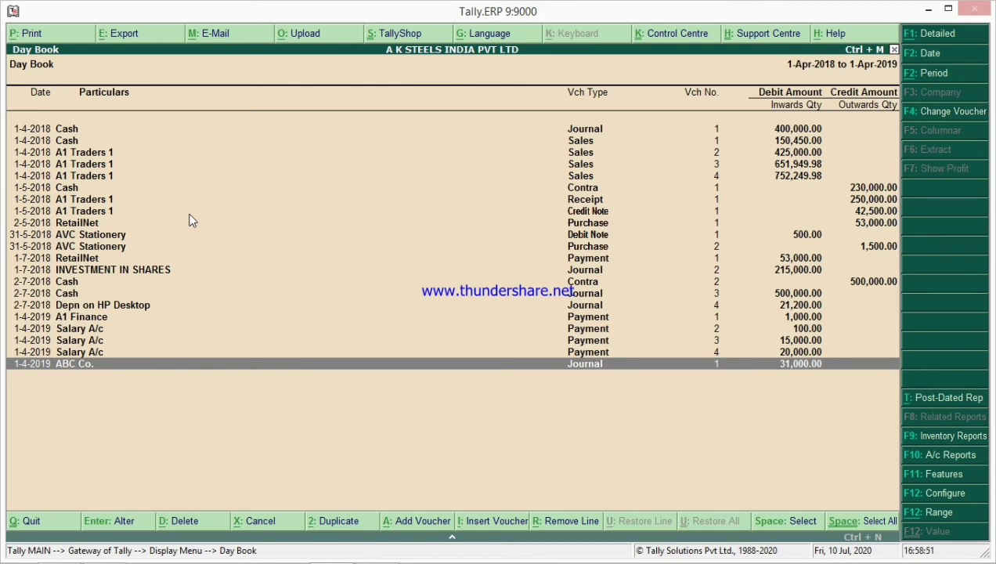
pyautogui.press('Home')
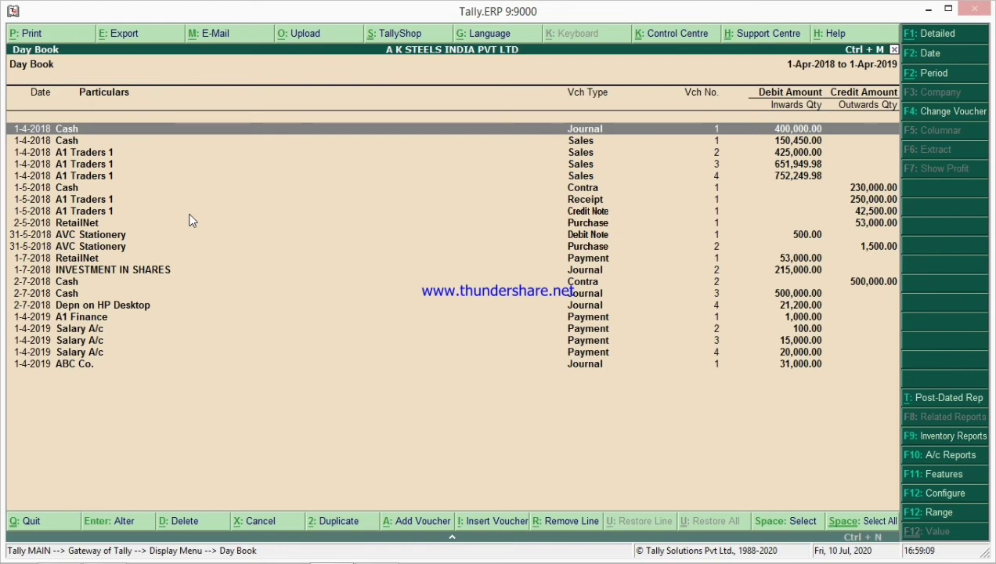
# Leave the Day Book, open a new sales voucher and jump to its Narration at the end of the screen.
pyautogui.press('Escape')
pyautogui.press('Escape')
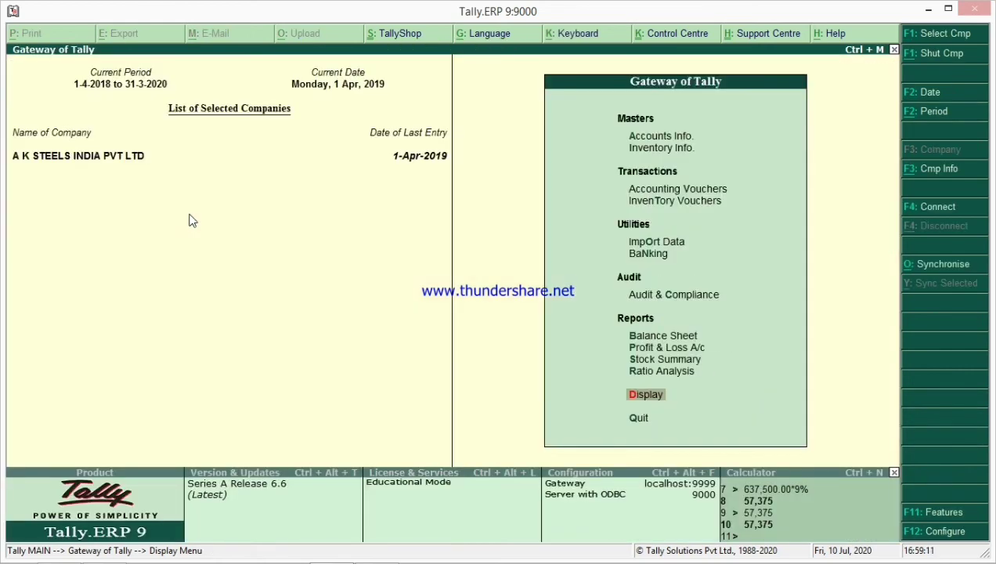
pyautogui.press('v')
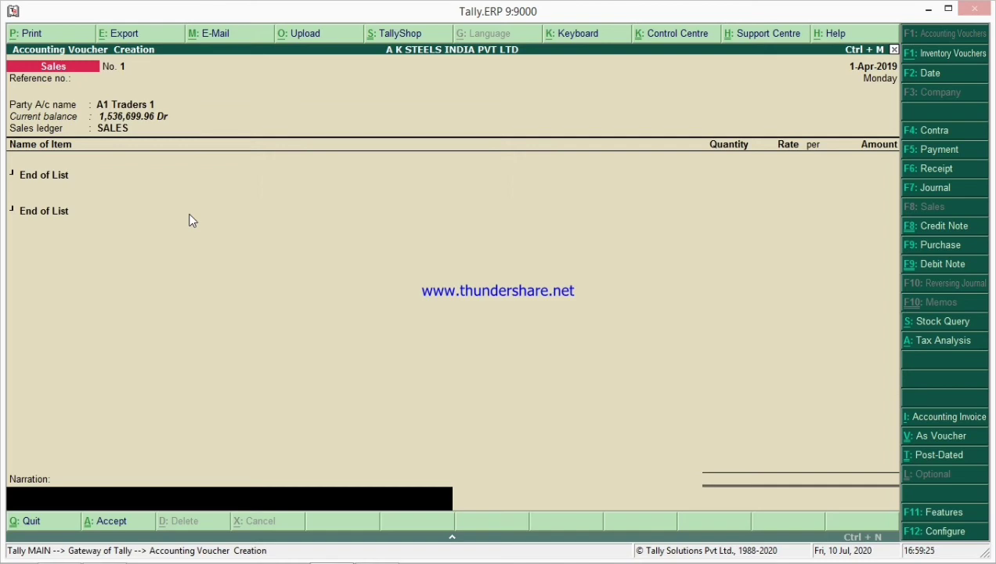
# Switch to Shortcut Keys.docx in Word and delete item 18 from the list.
pyautogui.hotkey('alt', 'Tab')
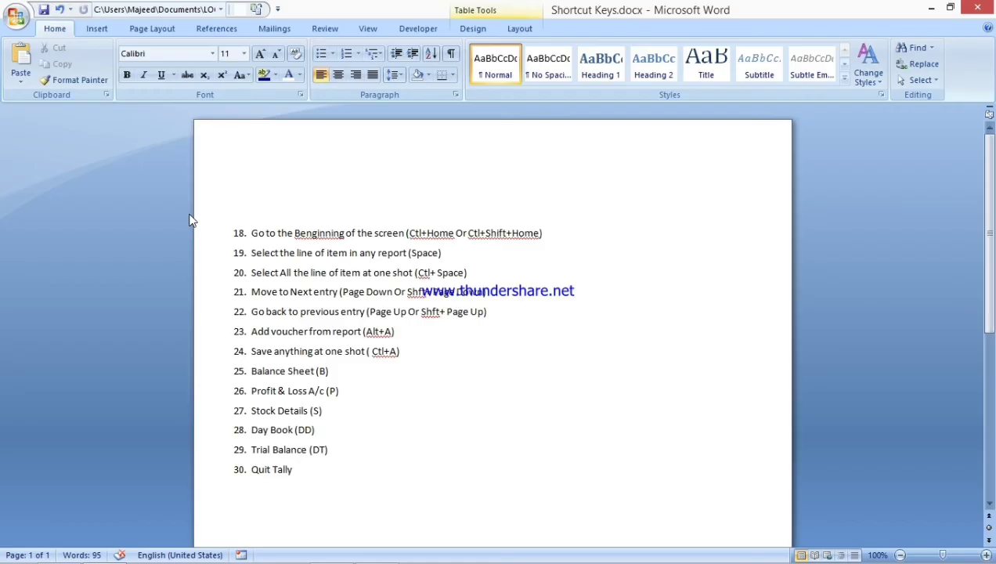
pyautogui.click(550, 233)
pyautogui.tripleClick(551, 232)
pyautogui.press('Delete')
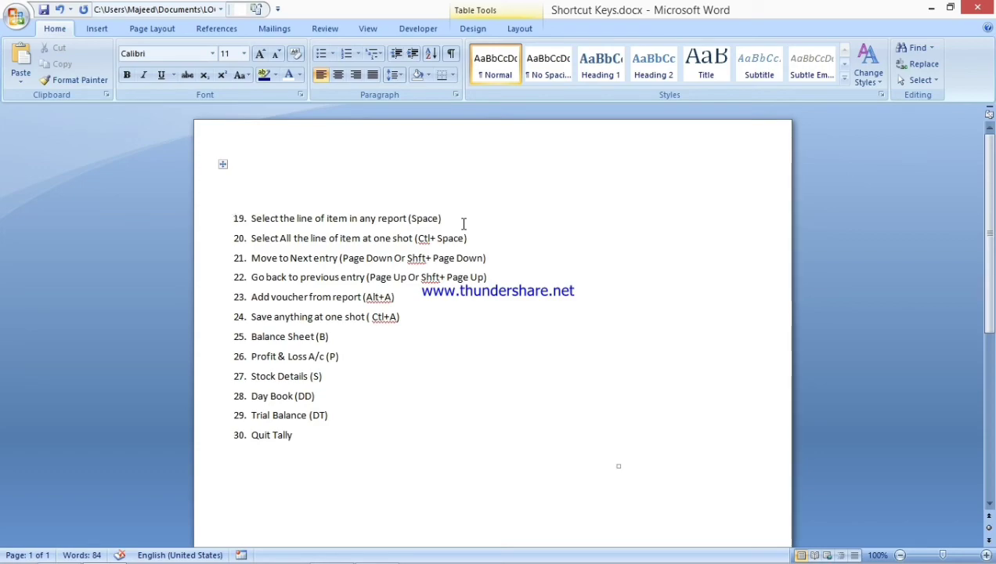
# Switch back to Tally.ERP 9, quit the unsaved sales voucher and open the Day Book.
pyautogui.hotkey('alt', 'Tab')
pyautogui.press('Escape')
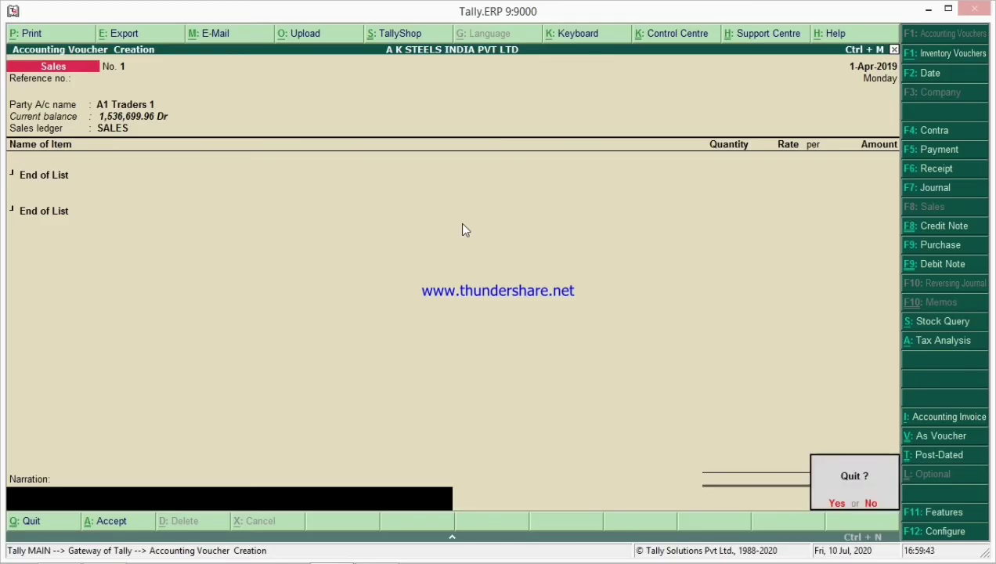
pyautogui.press('y')
pyautogui.press('d')
pyautogui.press('d')
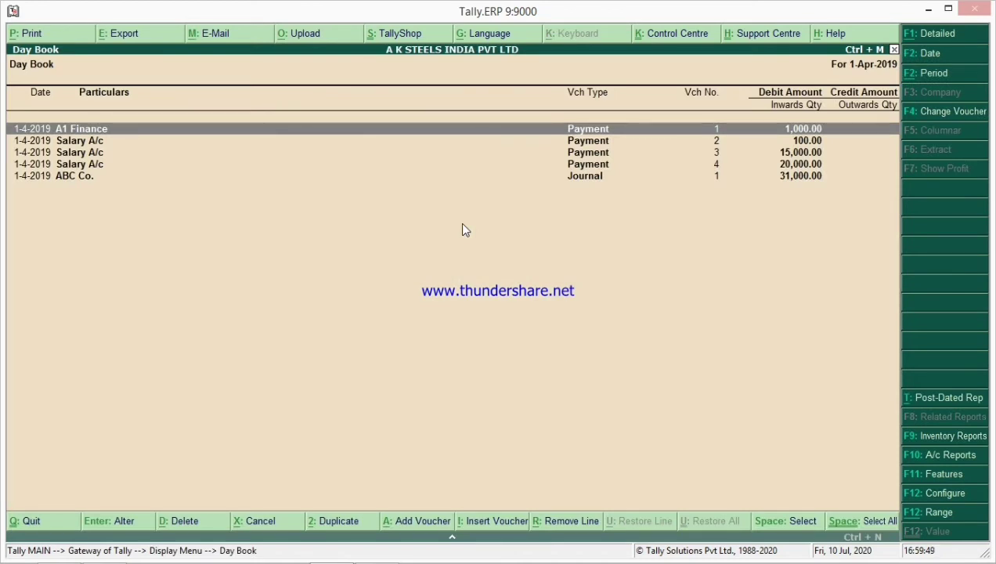
pyautogui.press('Down')
pyautogui.press('Down')
pyautogui.press('Down')
pyautogui.press('Up')
pyautogui.press('Up')
pyautogui.press('Up')
pyautogui.hotkey('alt', 'd')
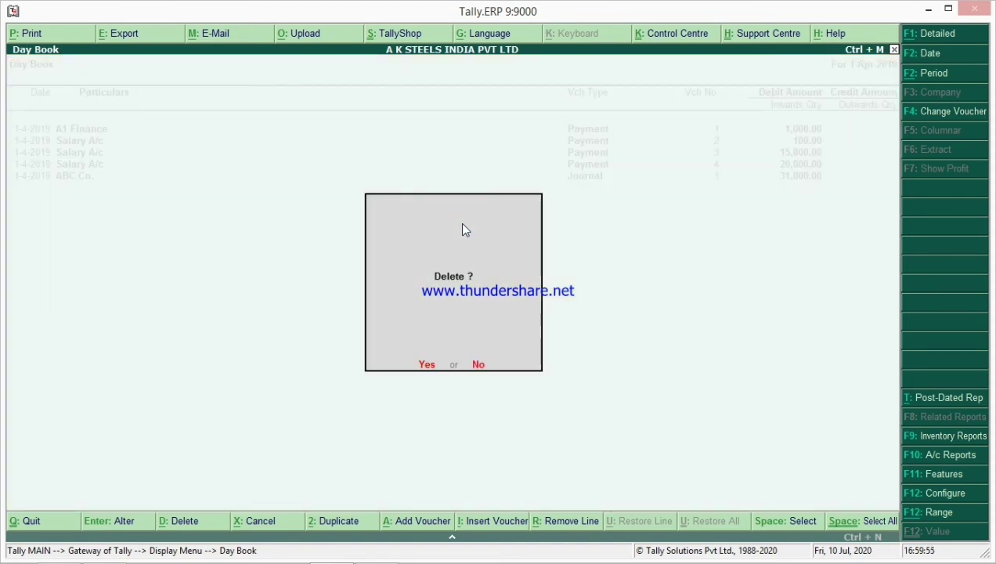
pyautogui.press('Escape')
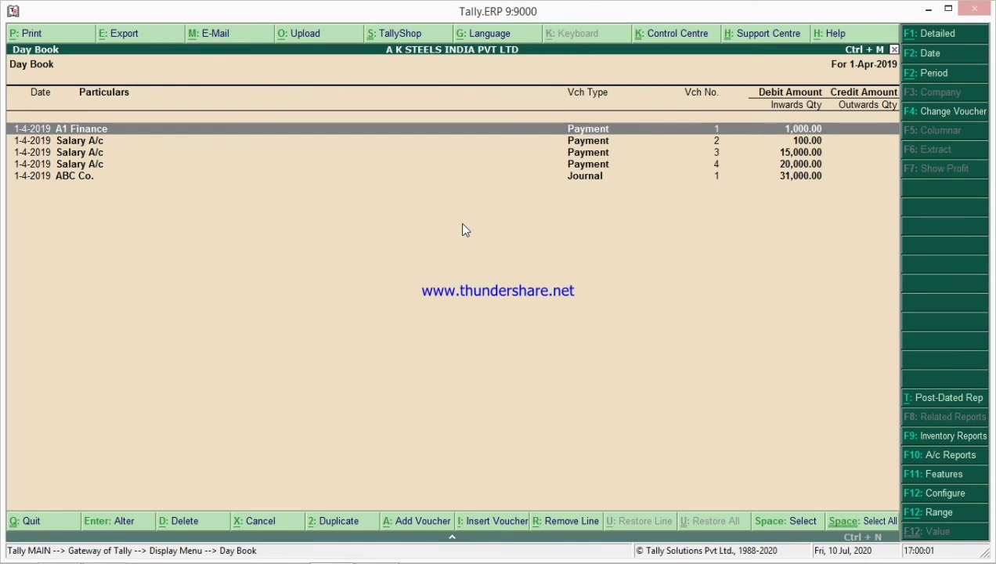
# Select the A1 Finance payment, the Salary A/c payment No. 4 and the ABC Co. journal in the Day Book.
pyautogui.press('space')
pyautogui.press('Down')
pyautogui.press('Down')
pyautogui.press('Down')
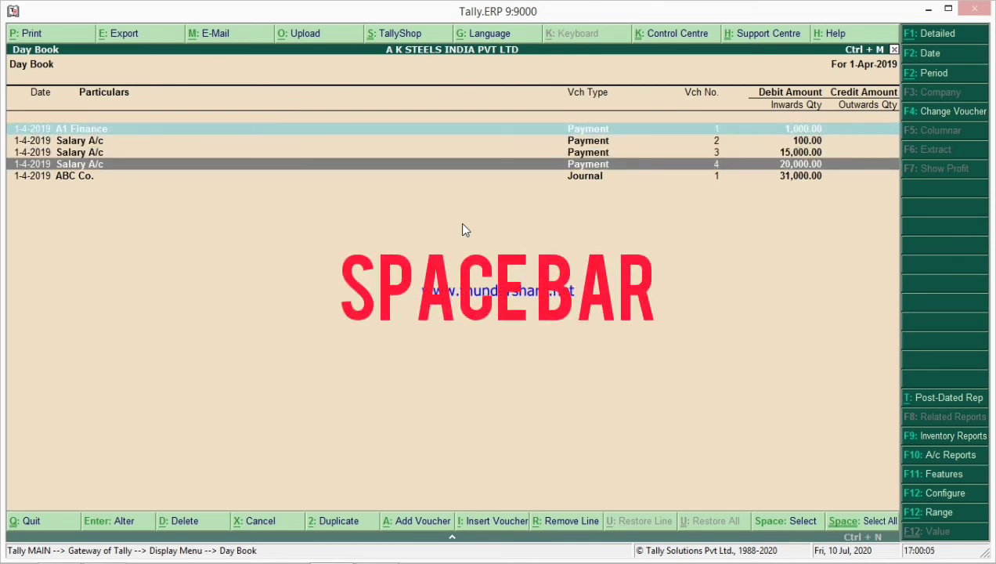
pyautogui.press('space')
pyautogui.press('Down')
pyautogui.press('space')
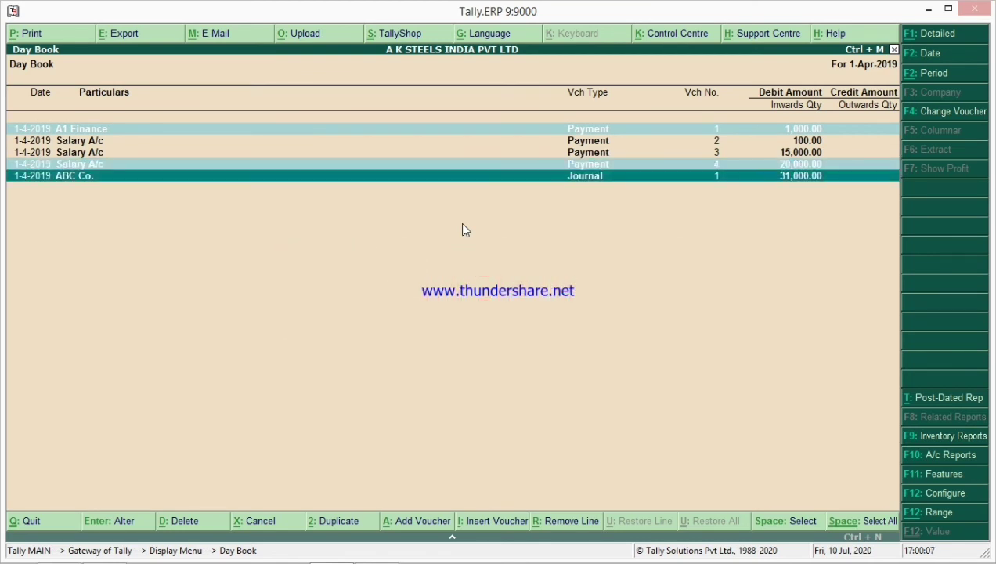
# Start deleting the selected Day Book vouchers, decline the deletion and leave the report.
pyautogui.hotkey('alt', 'd')
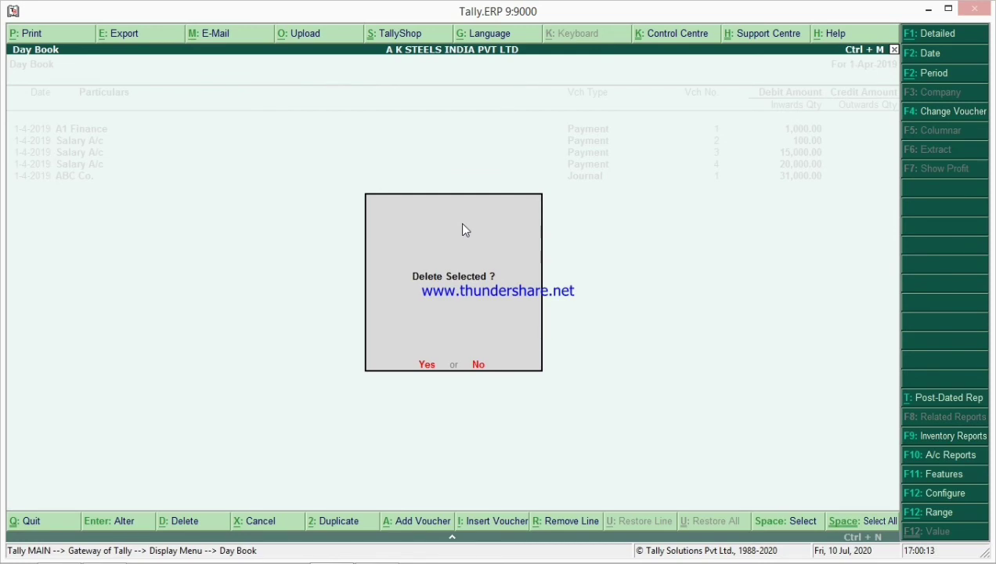
pyautogui.press('n')
pyautogui.press('Escape')
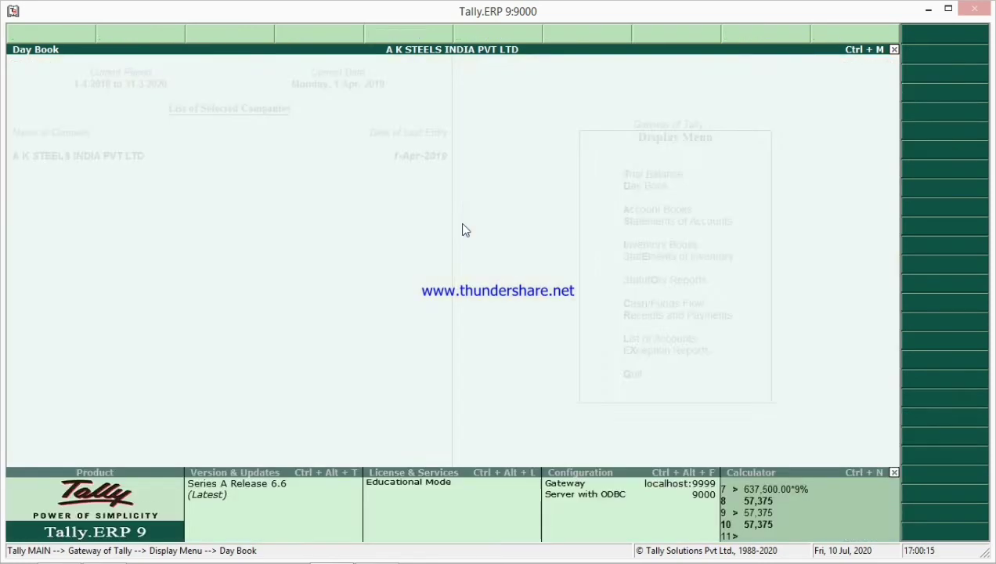
# Reopen the Day Book and select all of its voucher lines at once.
pyautogui.press('Return')
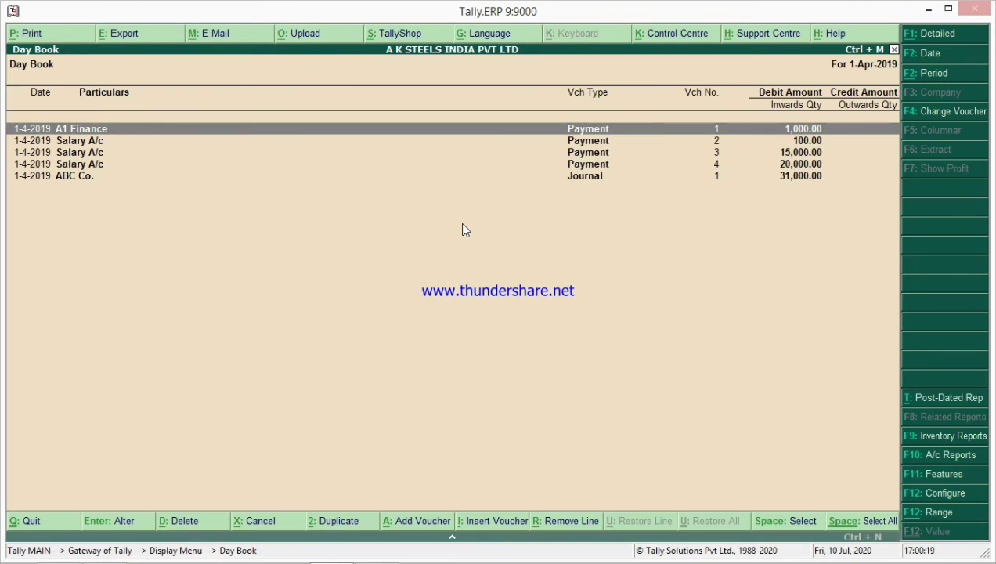
pyautogui.hotkey('ctrl', 'space')
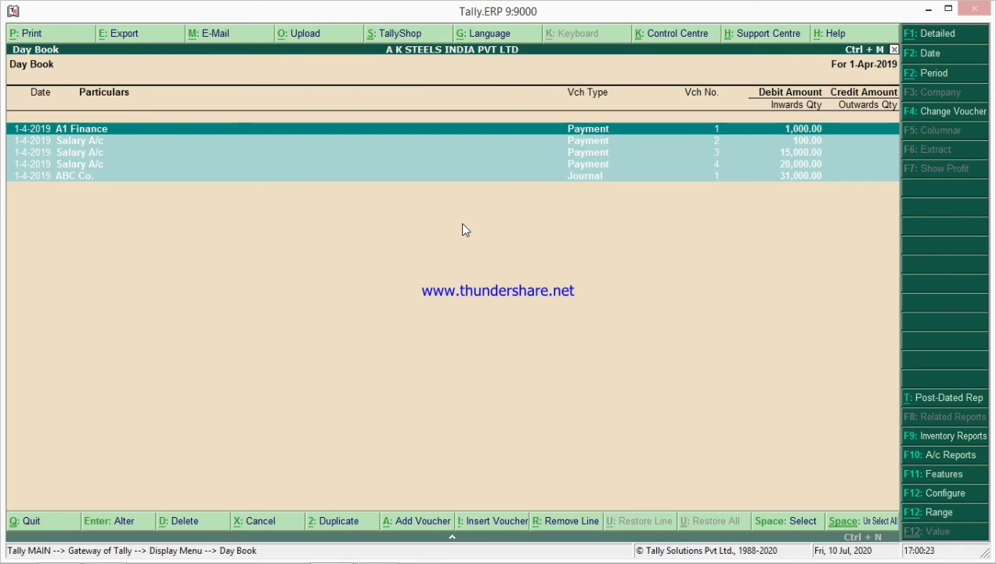
# Switch to Shortcut Keys.docx in Word and delete items 19 and 20 from the list.
pyautogui.hotkey('alt', 'Tab')
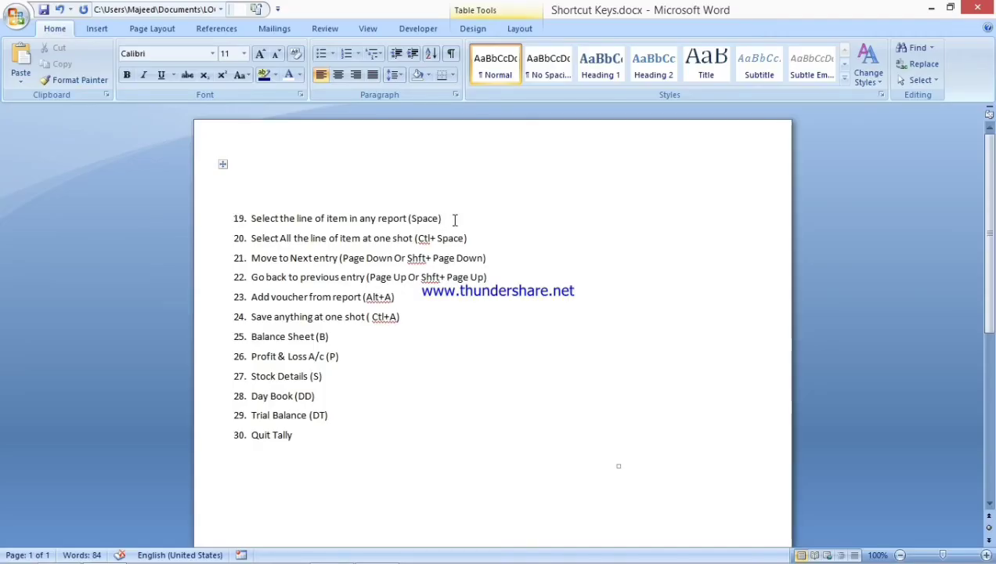
pyautogui.click(453, 218)
pyautogui.moveTo(454, 219); pyautogui.dragTo(409, 219)
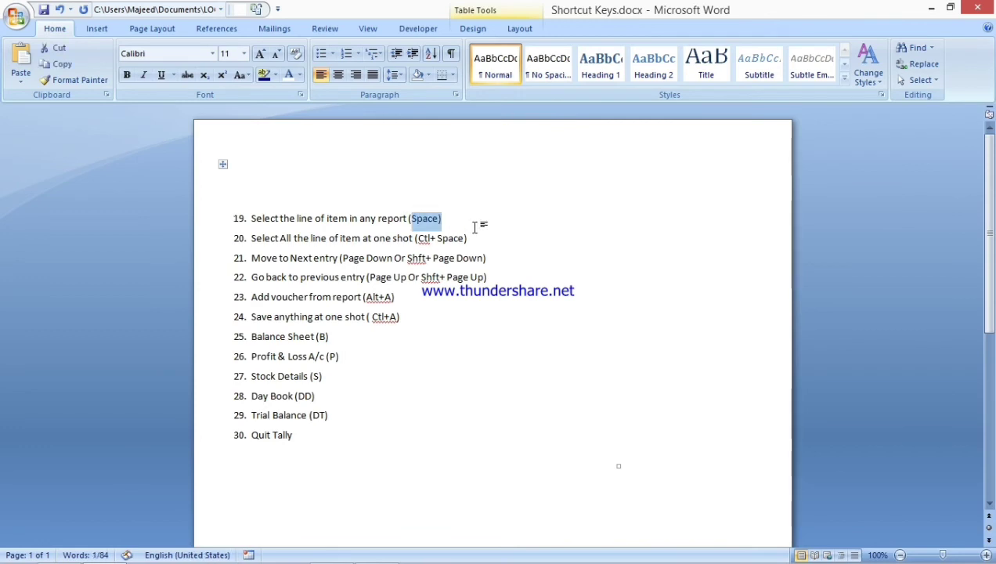
pyautogui.moveTo(474, 238); pyautogui.dragTo(296, 202)
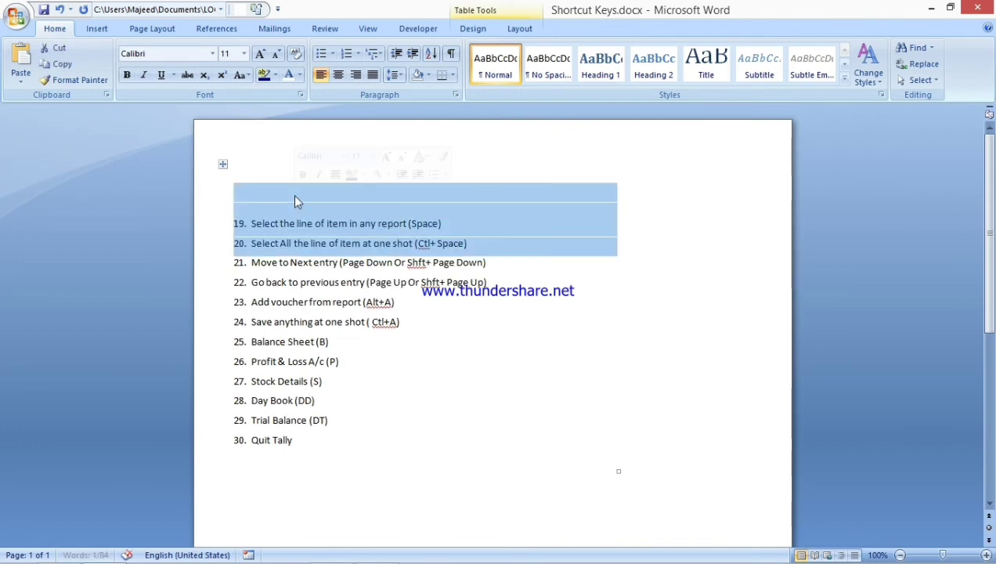
pyautogui.press('Delete')
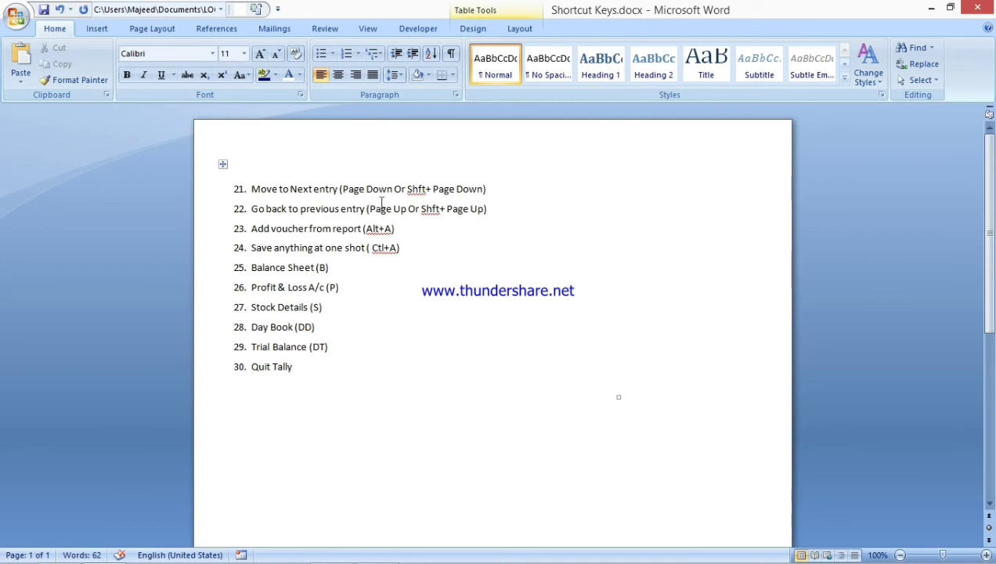
# Switch back to Tally.ERP 9, leave the Day Book and open the Statistics report under Statements of Accounts.
pyautogui.hotkey('alt', 'Tab')
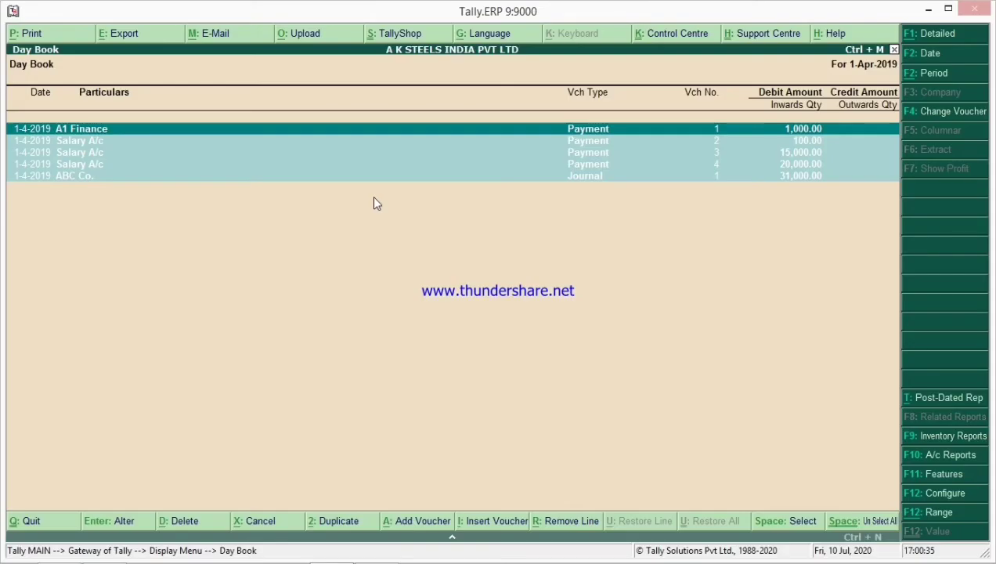
pyautogui.press('Escape')
pyautogui.press('Escape')
pyautogui.press('Return')
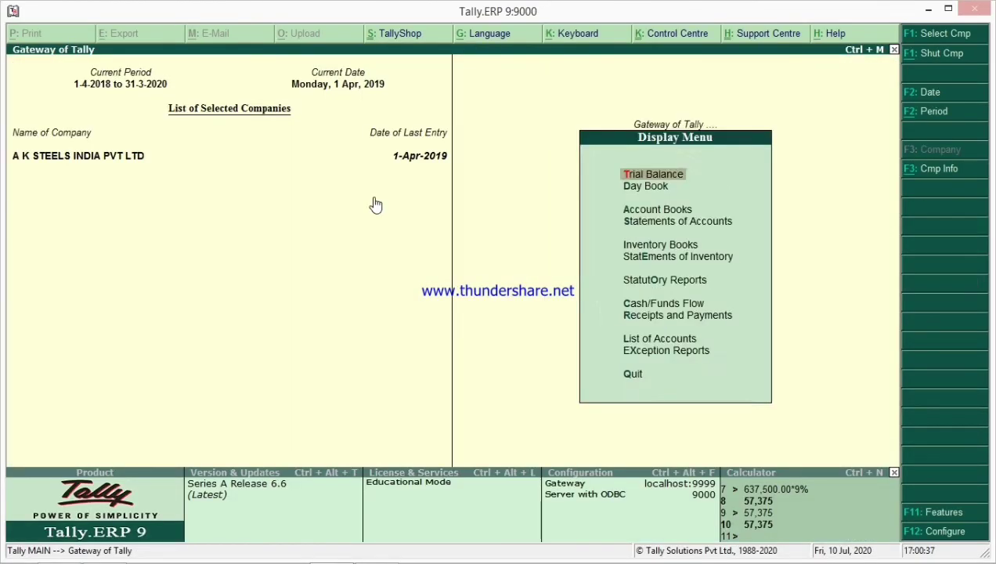
pyautogui.press('s')
pyautogui.press('s')
pyautogui.press('s')
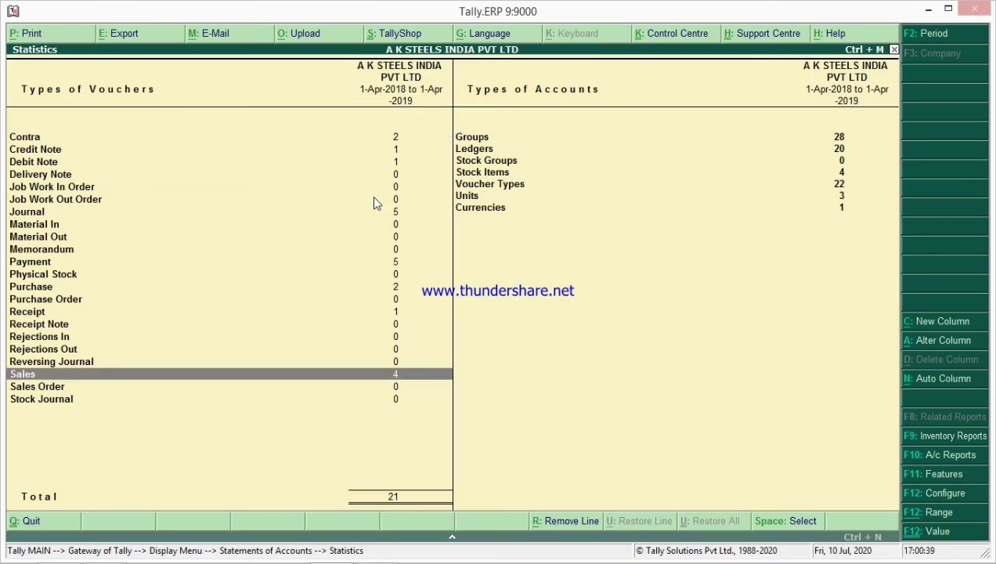
# Drill down from the Sales line in Statistics to the list of sales vouchers for April 2018.
pyautogui.press('Return')
pyautogui.press('Up')
pyautogui.press('Up')
pyautogui.press('Up')
pyautogui.press('Up')
pyautogui.press('Up')
pyautogui.press('Up')
pyautogui.press('Up')
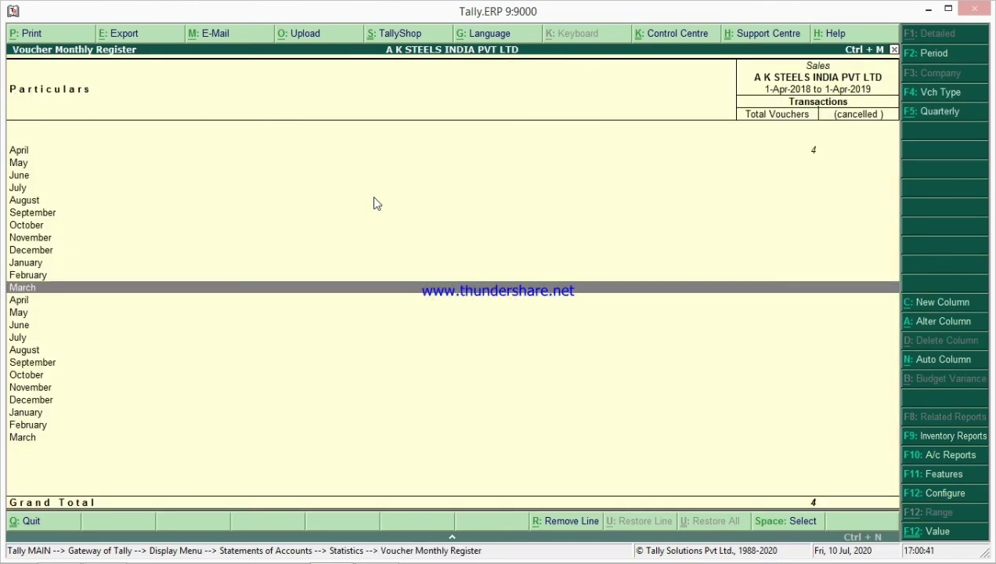
pyautogui.press('Up')
pyautogui.press('Up')
pyautogui.press('Up')
pyautogui.press('Up')
pyautogui.press('Up')
pyautogui.press('Return')
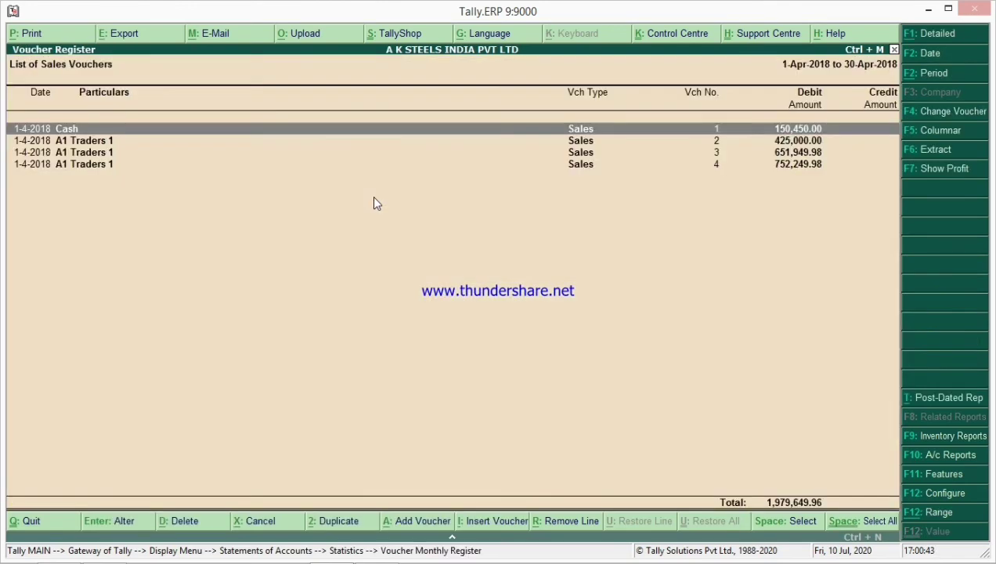
# Open sales voucher No. 1, page forward through the entries to No. 4 and page back to No. 1.
pyautogui.press('Return')
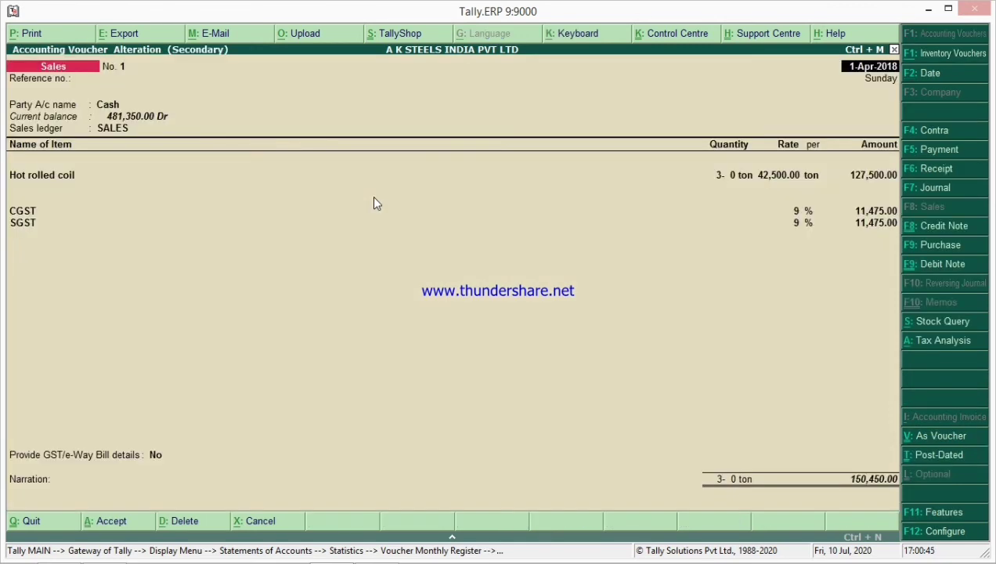
pyautogui.click(122, 67)
pyautogui.press('pagedown')
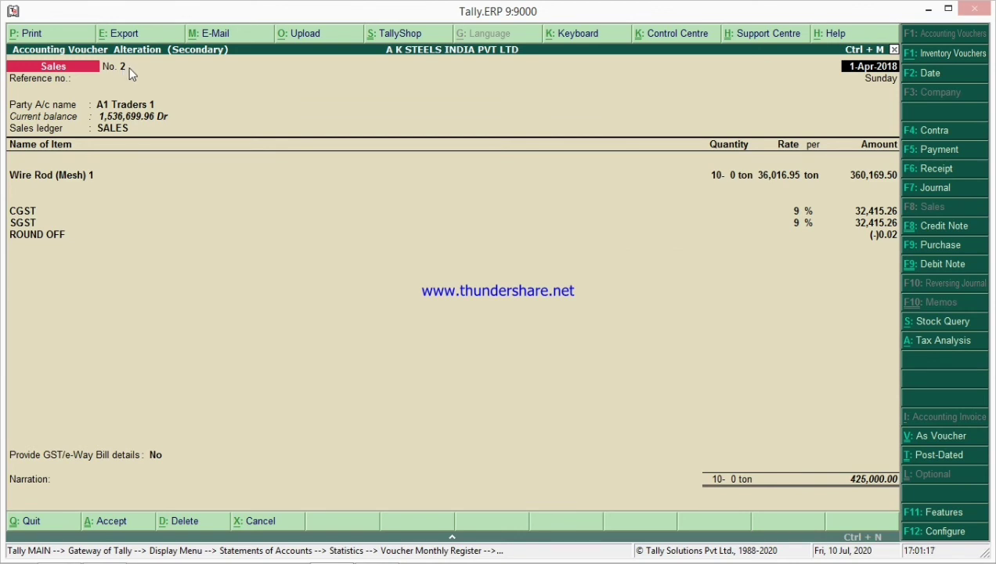
pyautogui.press('pagedown')
pyautogui.press('pagedown')
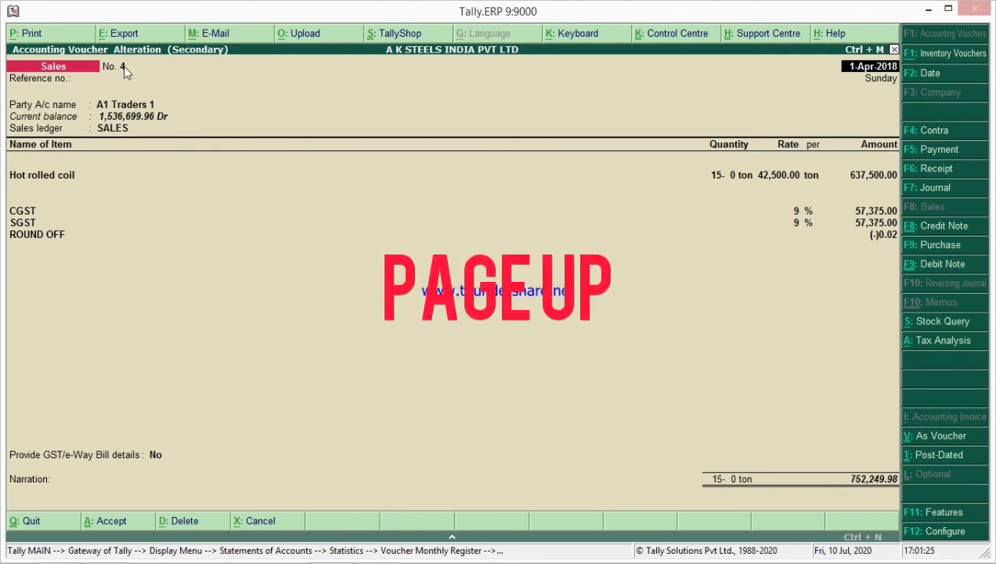
pyautogui.press('pageup')
pyautogui.press('pageup')
pyautogui.press('pageup')
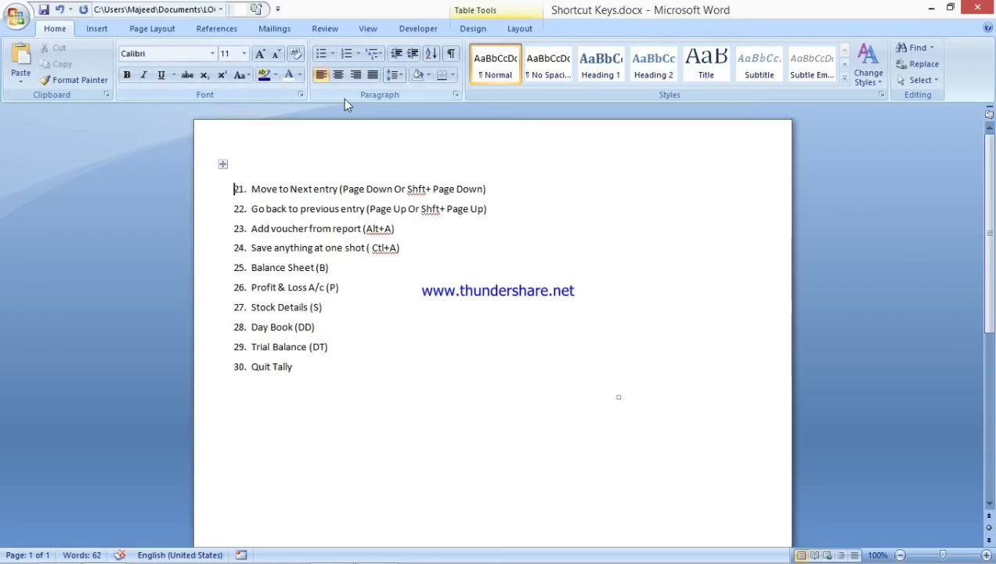
# Switch to Shortcut Keys.docx in Word and delete items 21 and 22 from the list.
pyautogui.click(491, 208)
pyautogui.moveTo(491, 208); pyautogui.dragTo(251, 189)
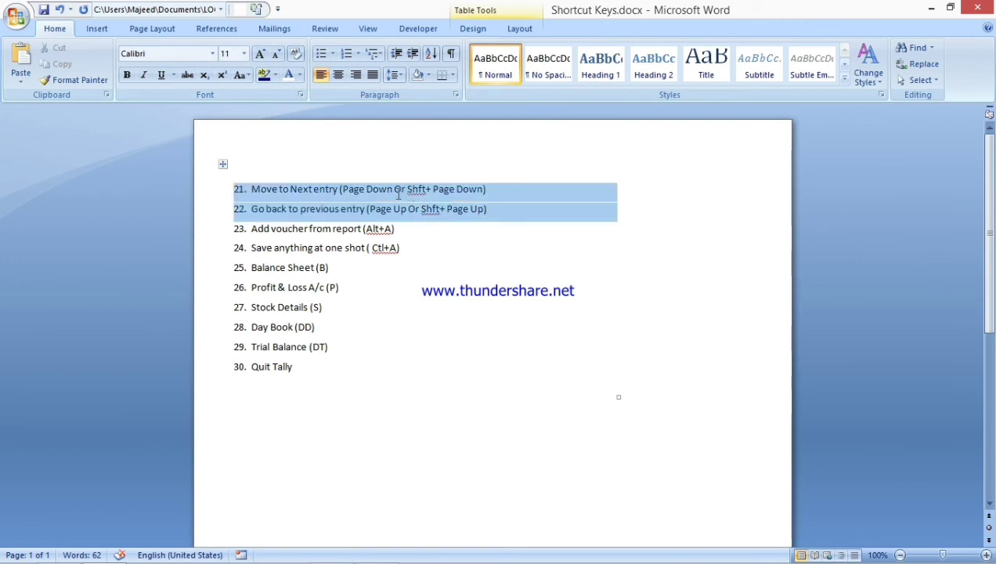
pyautogui.press('Delete')
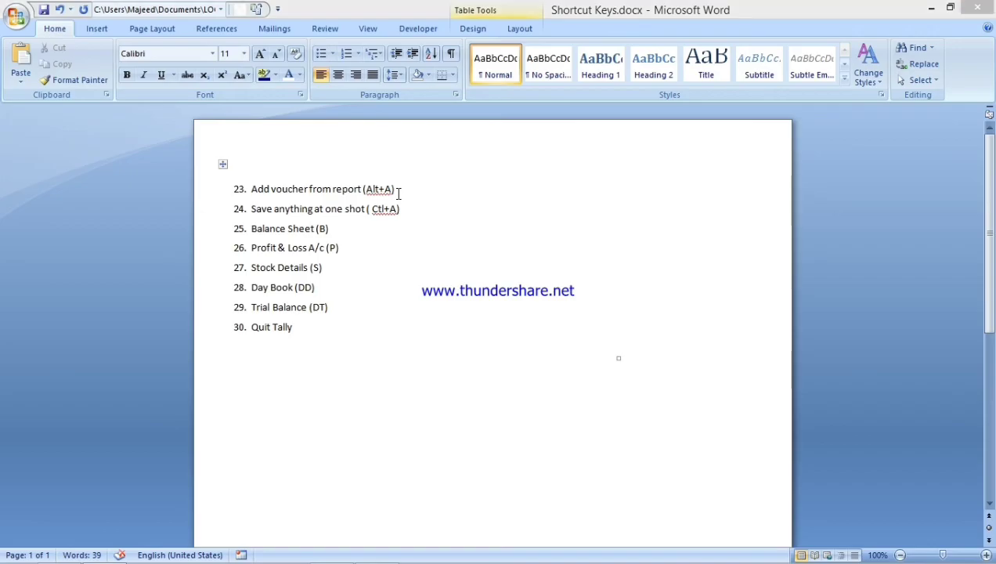
# Switch back to Tally.ERP 9, quit the open sales voucher and add a new voucher from the sales voucher list.
pyautogui.hotkey('alt', 'Tab')
pyautogui.press('Escape')
pyautogui.press('y')
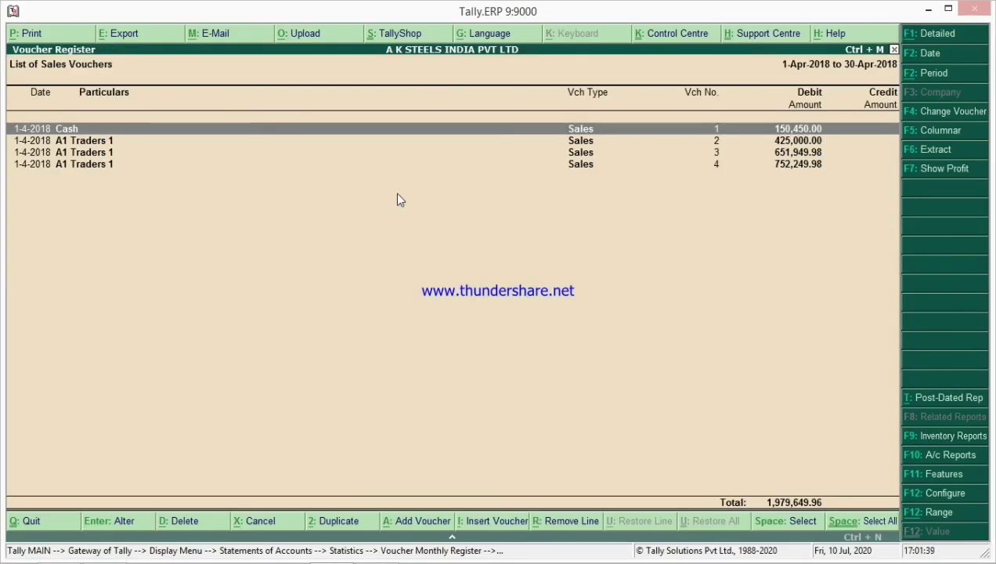
pyautogui.press('Down')
pyautogui.press('Down')
pyautogui.press('Down')
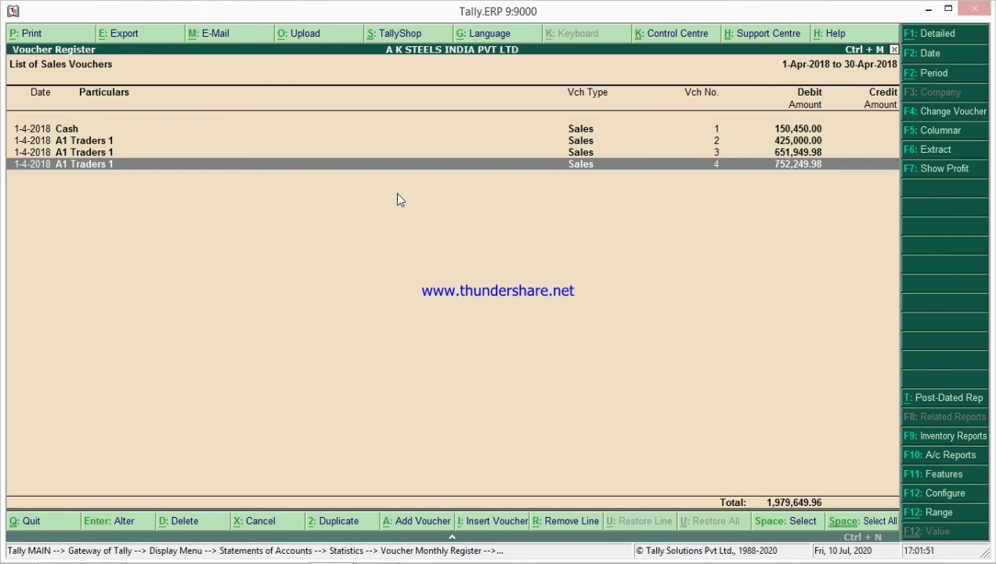
pyautogui.hotkey('alt', 'a')
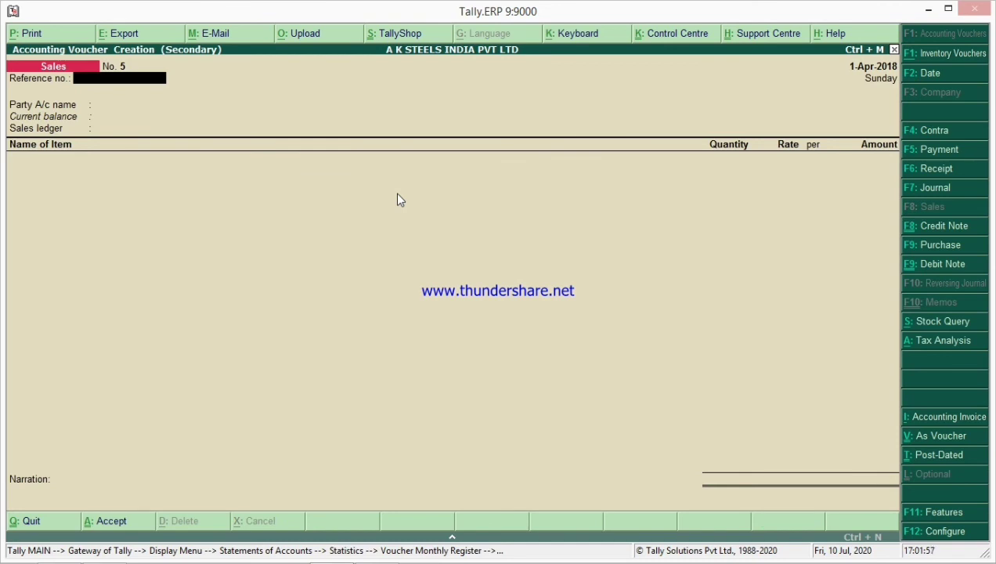
# Switch to Shortcut Keys.docx in Word and delete item 23 from the list.
pyautogui.hotkey('alt', 'Tab')
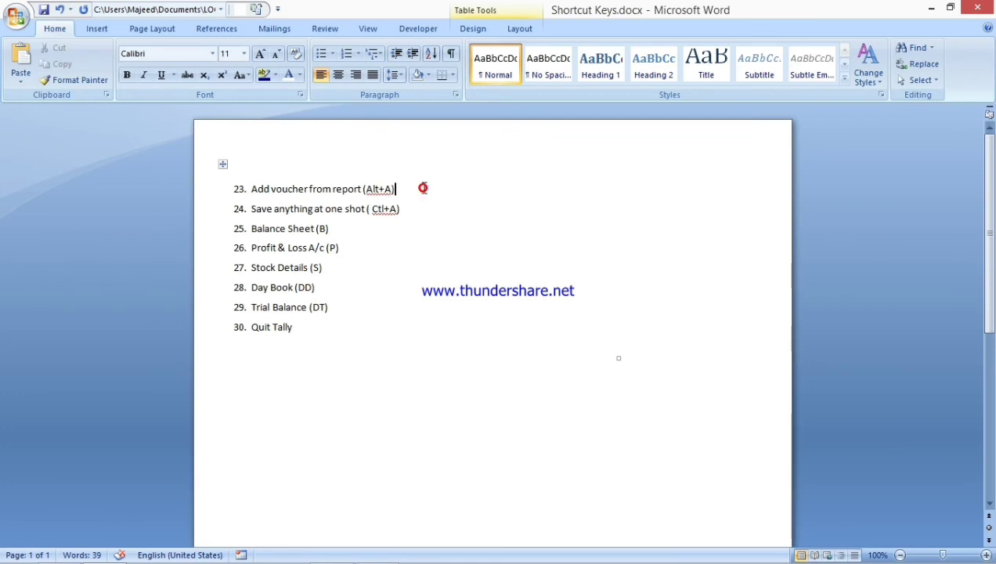
pyautogui.tripleClick(423, 188)
pyautogui.press('BackSpace')
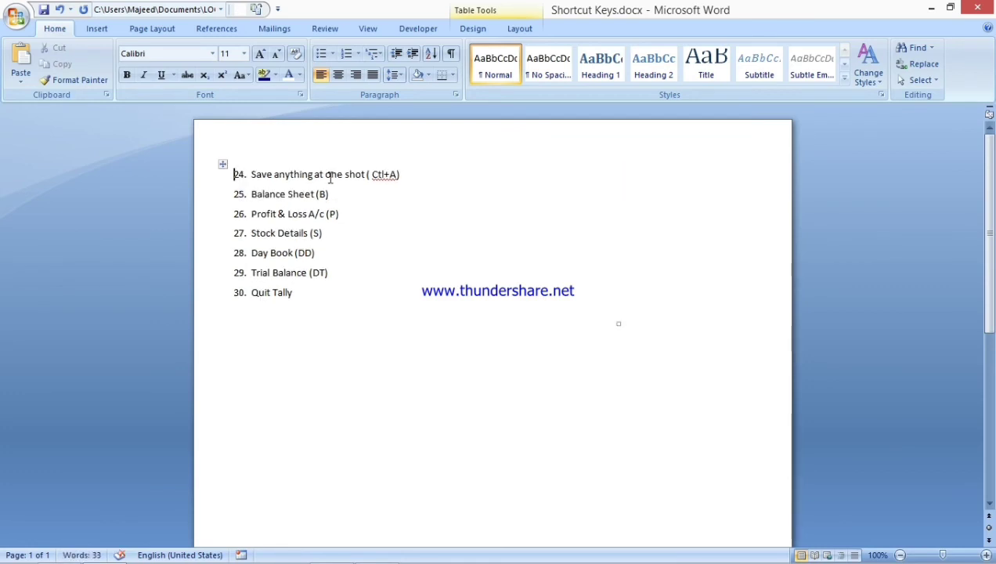
# Switch back to Tally.ERP 9, quit the unsaved sales voucher and open sales voucher No. 3 for alteration.
pyautogui.hotkey('alt', 'Tab')
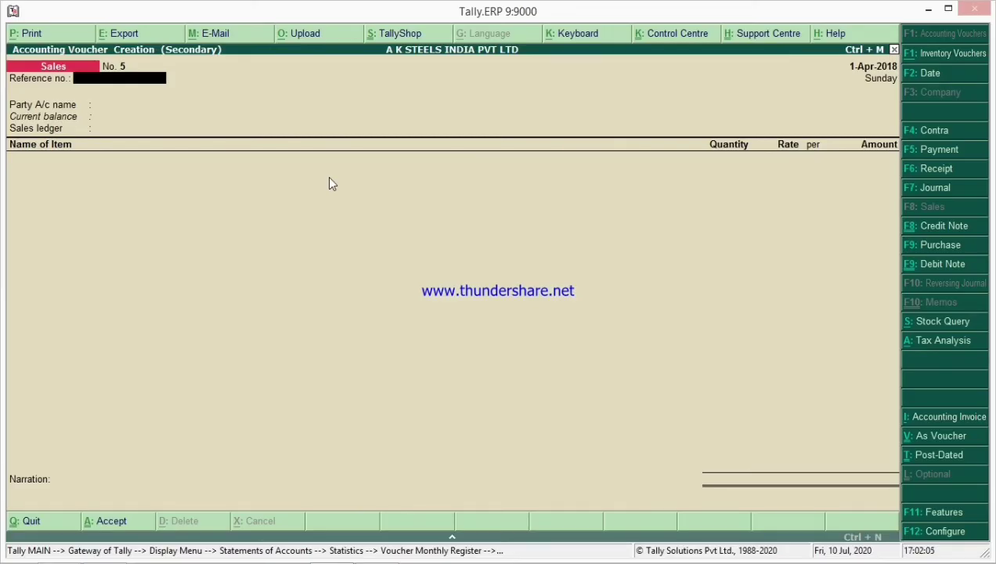
pyautogui.press('Escape')
pyautogui.press('Return')
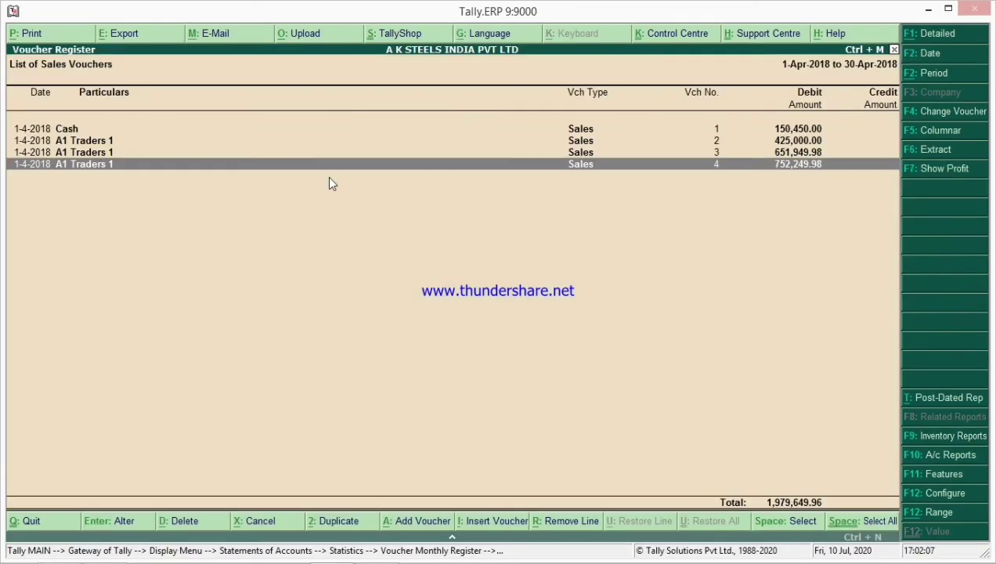
pyautogui.press('Up')
pyautogui.press('Return')
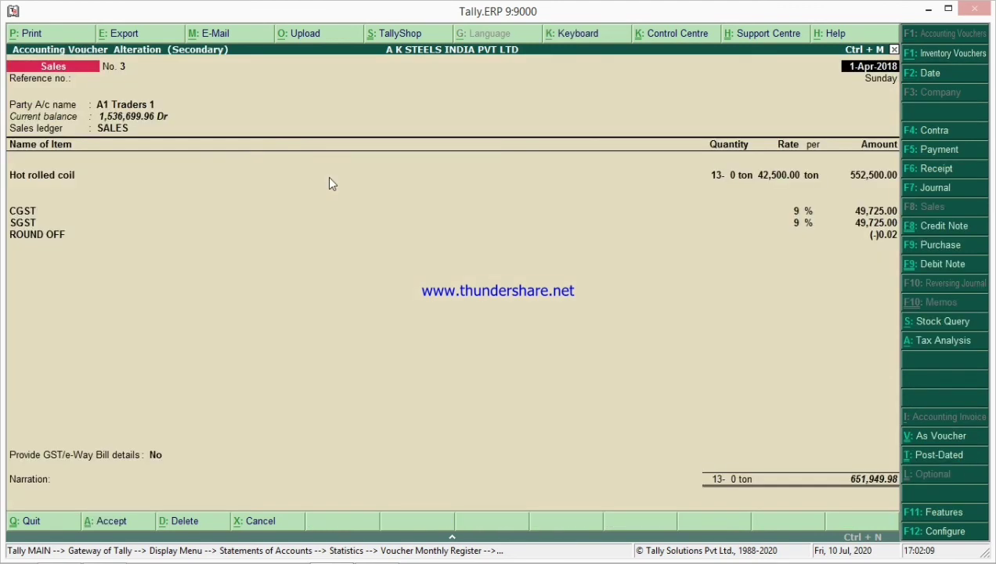
# Replace Hot rolled coil with STOCK ITEM 1 in sales voucher No. 3, keep the 552,500.00 amount and save the voucher at once.
pyautogui.click(39, 176)
pyautogui.click(39, 178)
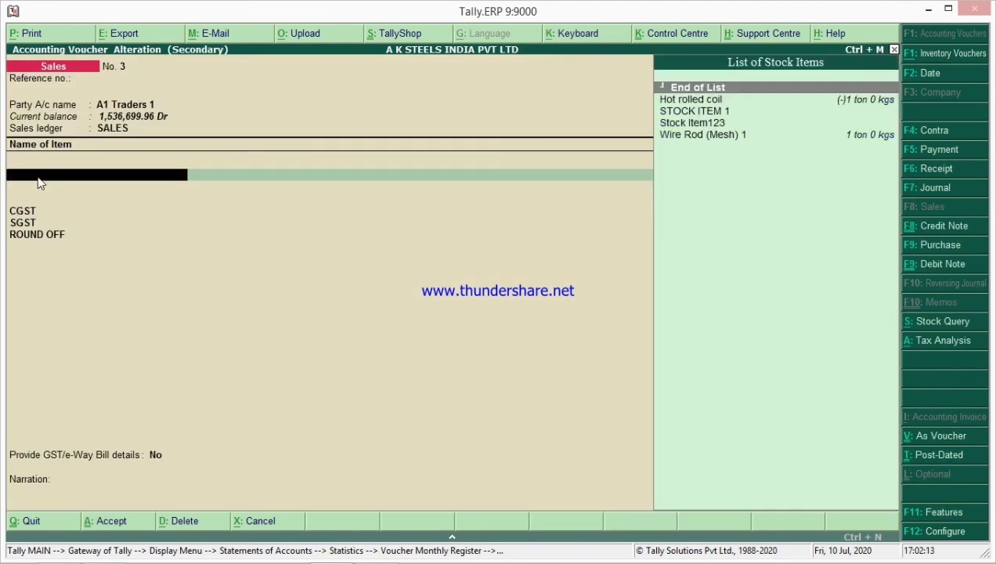
pyautogui.press('Down')
pyautogui.press('Return')
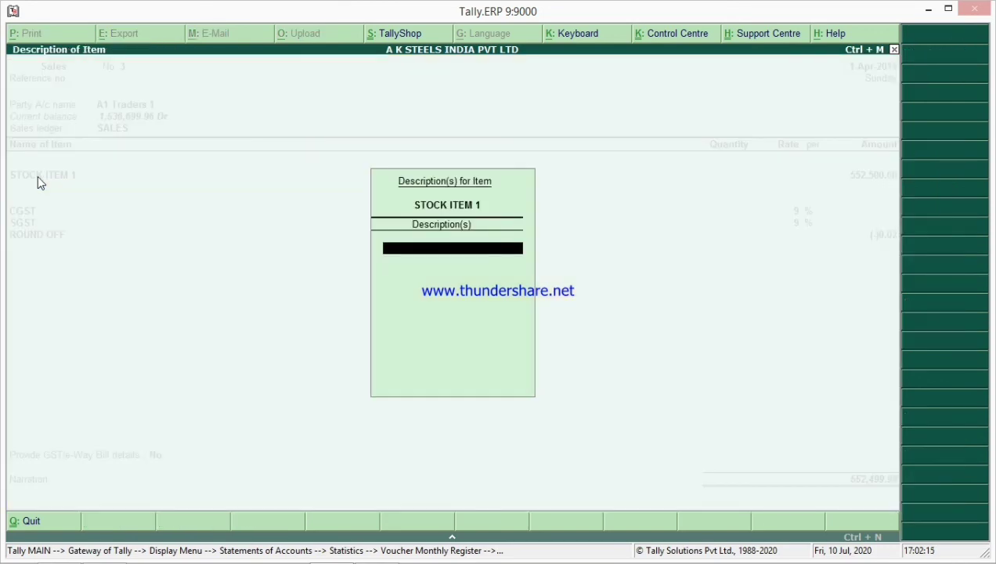
pyautogui.press('Return')
pyautogui.press('Return')
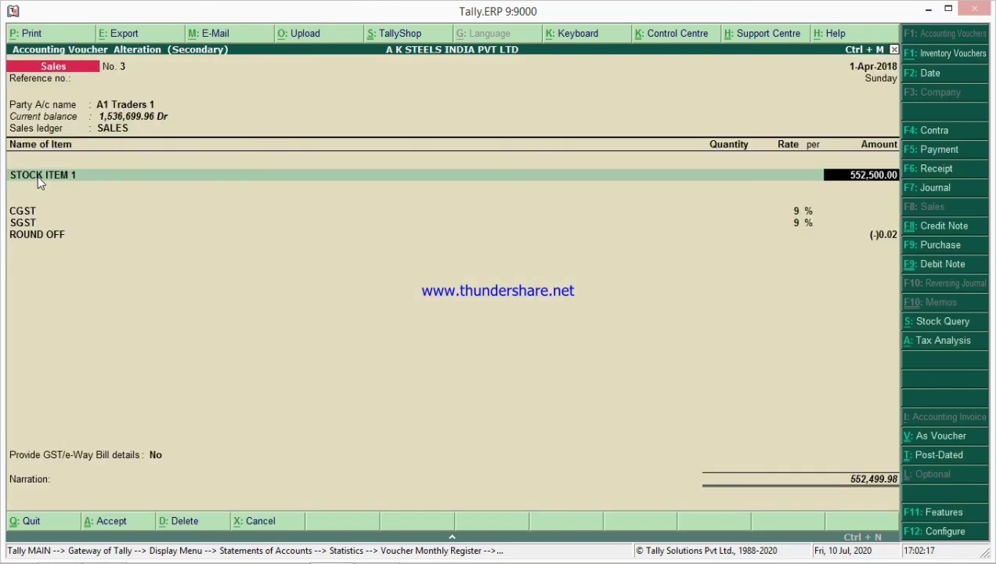
pyautogui.press('Return')
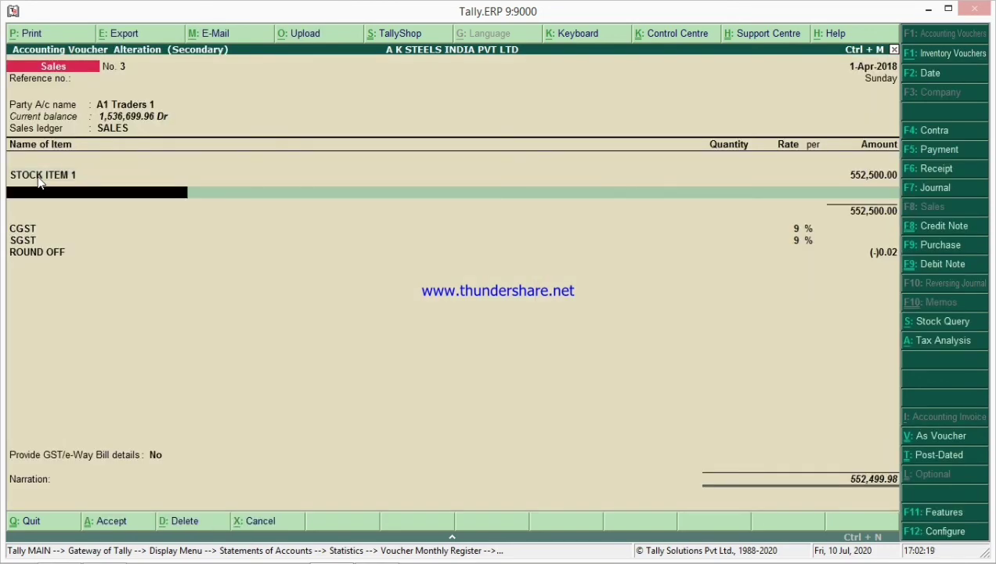
pyautogui.press('Return')
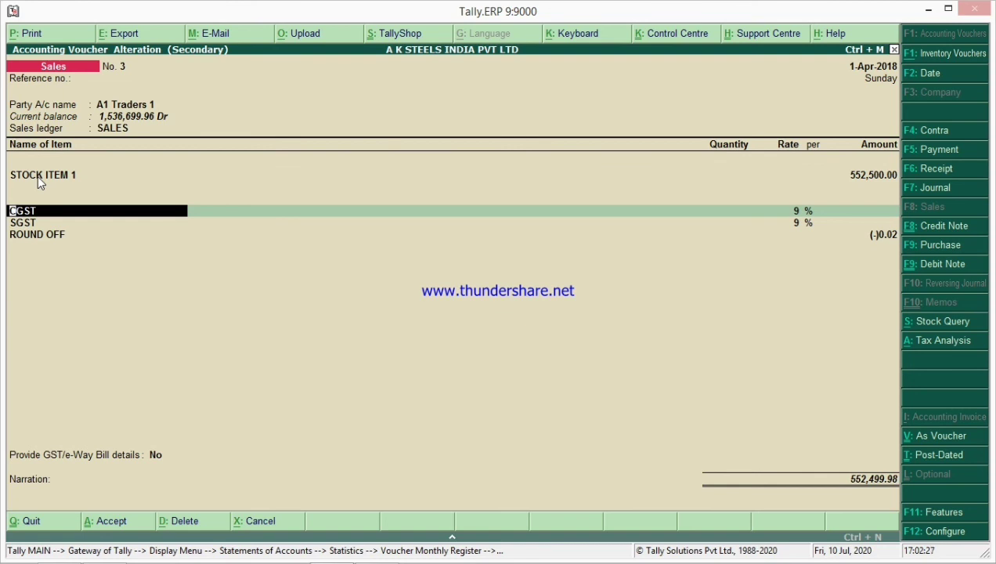
pyautogui.hotkey('ctrl', 'a')
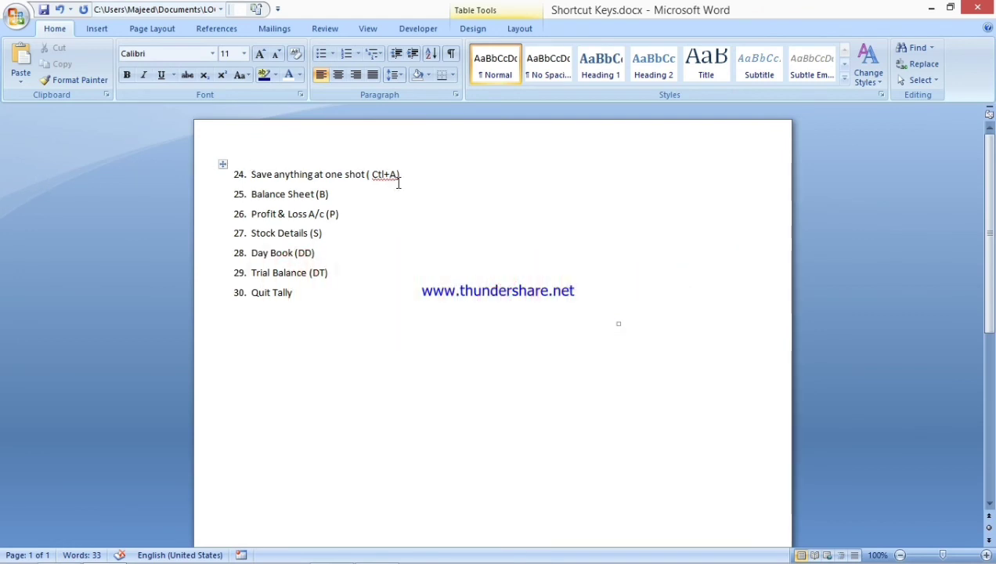
# Switch to Shortcut Keys.docx in Word and delete item 24 from the list.
pyautogui.moveTo(406, 175); pyautogui.dragTo(334, 159)
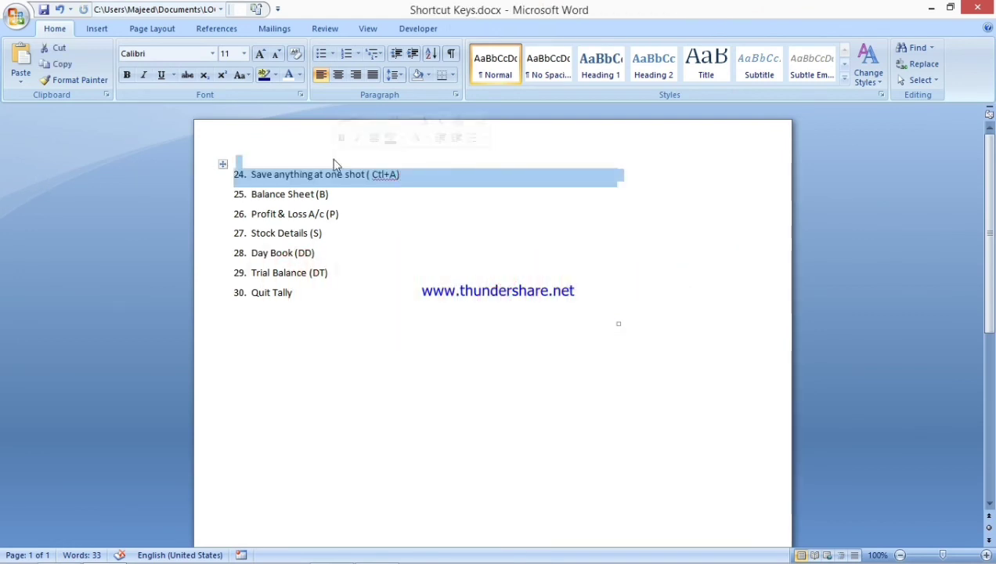
pyautogui.press('Delete')
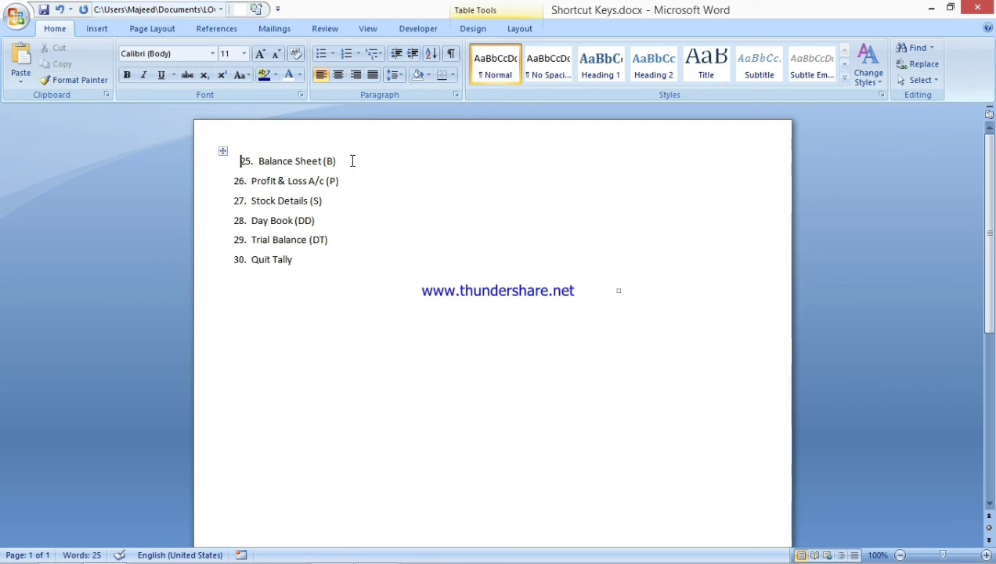
# Switch back to Tally.ERP 9 and back out of the open reports to the Gateway of Tally.
pyautogui.hotkey('alt', 'Tab')
pyautogui.press('Escape')
pyautogui.press('Escape')
pyautogui.press('Escape')
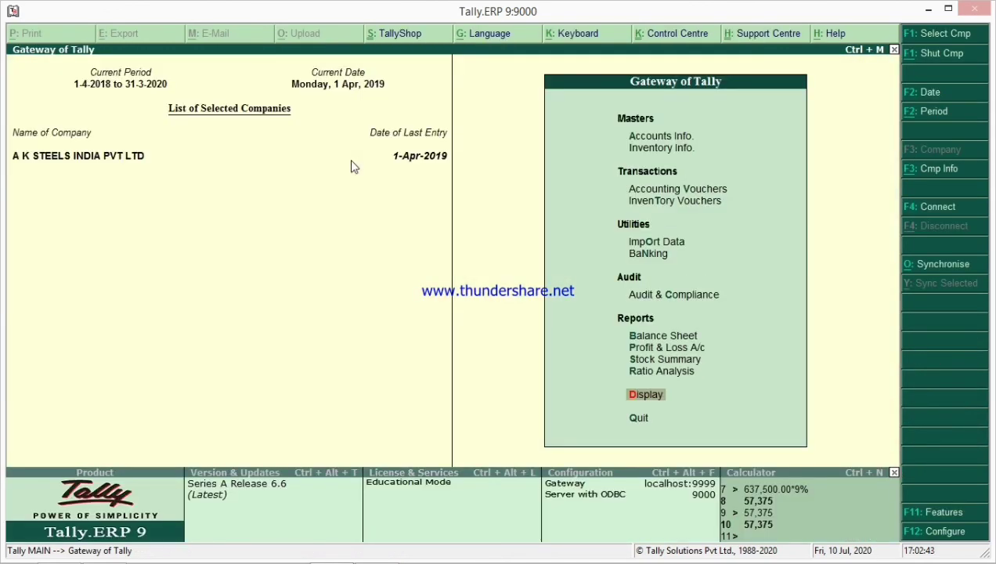
# Highlight Balance Sheet among the gateway's reports, open it and return to the Gateway of Tally without quitting the program.
pyautogui.press('Up')
pyautogui.press('Up')
pyautogui.press('Up')
pyautogui.press('Up')
pyautogui.press('Up')
pyautogui.press('Up')
pyautogui.press('Down')
pyautogui.press('Down')
pyautogui.press('Down')
pyautogui.press('Down')
pyautogui.press('Down')
pyautogui.press('Down')
pyautogui.press('Down')
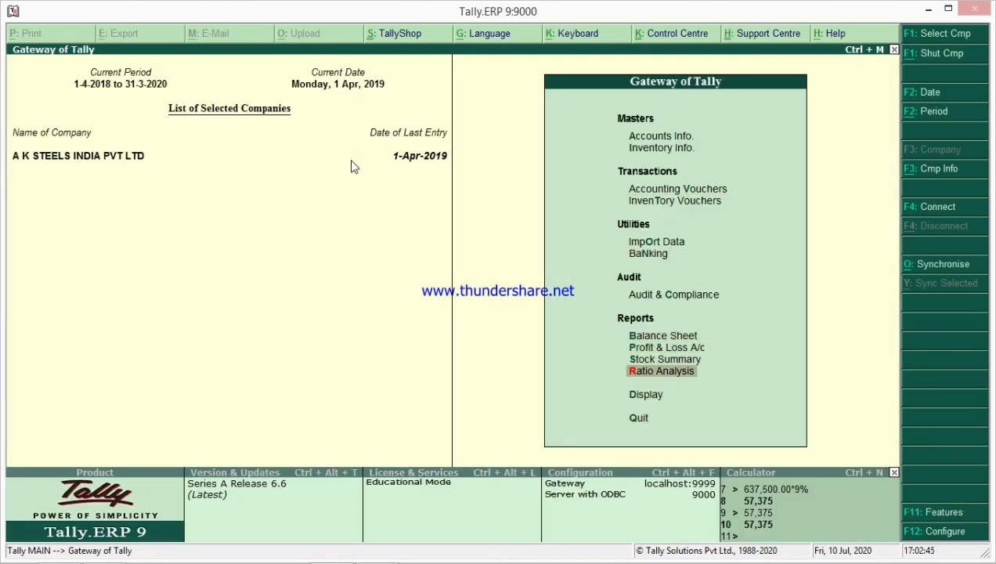
pyautogui.press('Up')
pyautogui.press('Up')
pyautogui.press('Up')
pyautogui.press('Up')
pyautogui.press('Up')
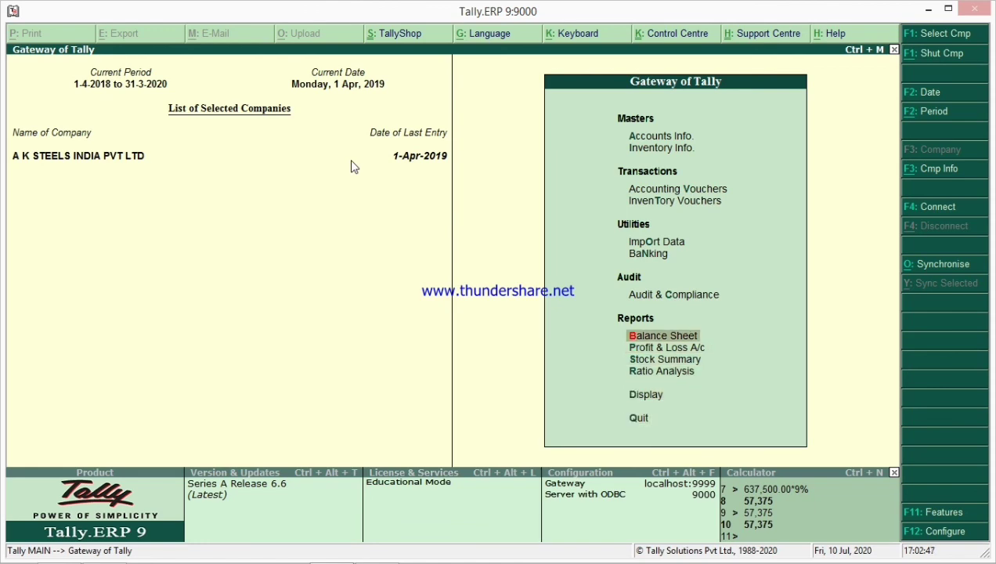
pyautogui.press('Return')
pyautogui.press('Escape')
pyautogui.press('Escape')
pyautogui.press('n')
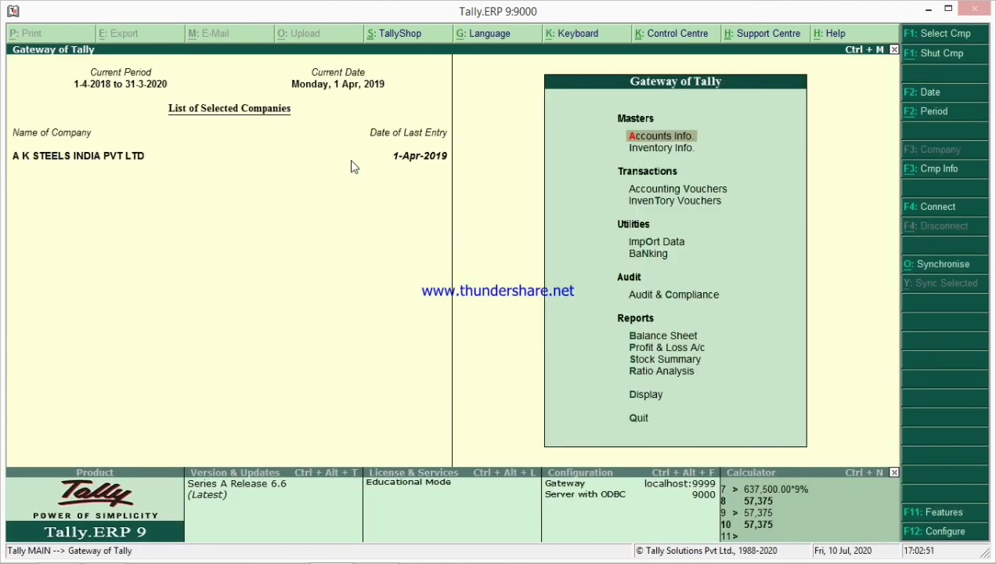
# Open the Balance Sheet directly from the Gateway of Tally, leave it and open the Stock Summary.
pyautogui.press('b')
pyautogui.press('Escape')
pyautogui.press('Escape')
pyautogui.press('n')
pyautogui.press('s')
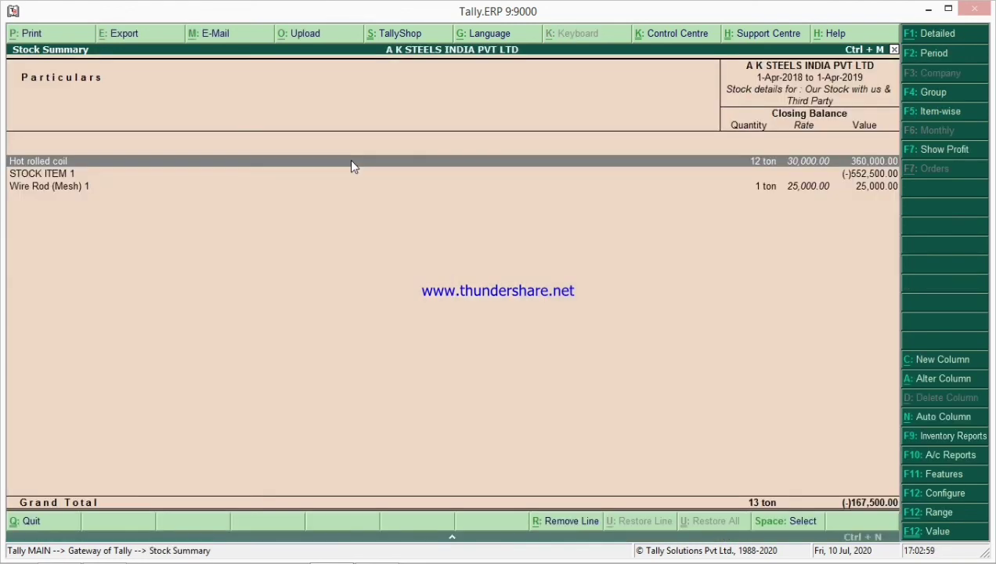